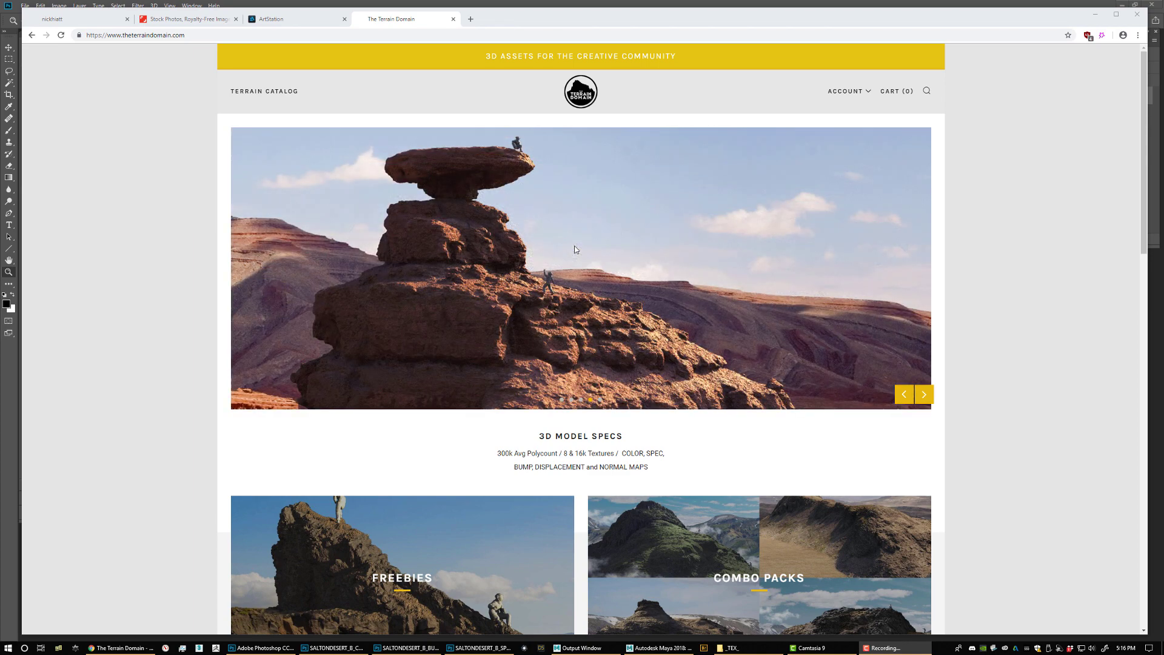
Open the Salton Desert [ B ] product page from the site's Desert Terrains collection
drag(1142, 106, 1133, 79)
scroll(1080, 213, down, 5)
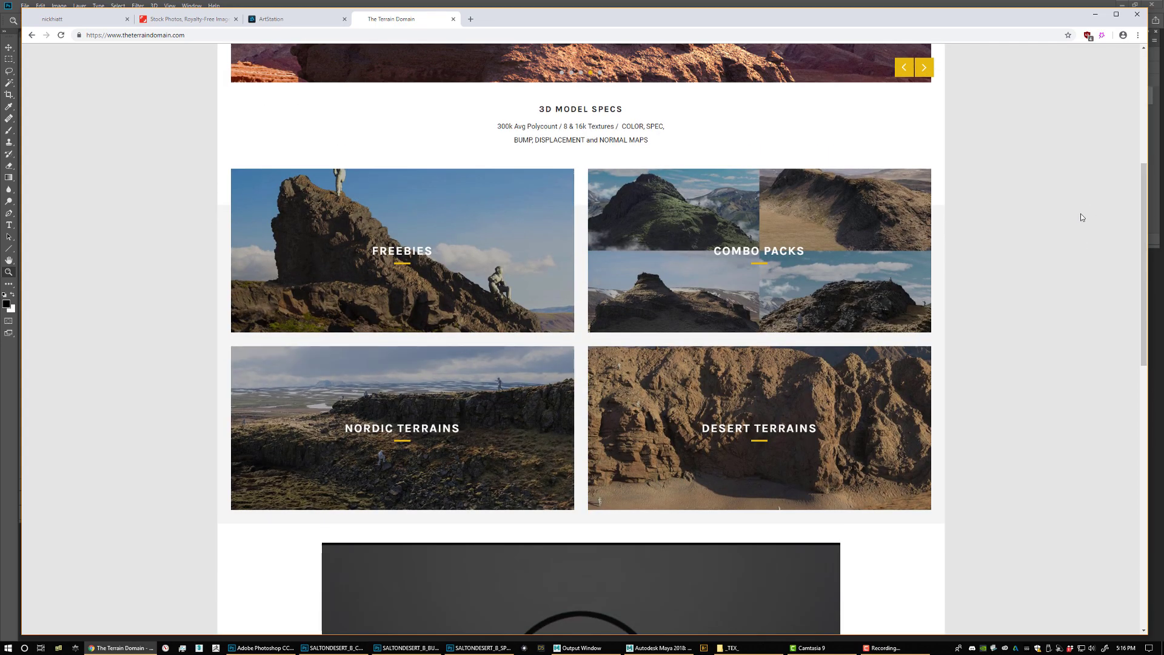
click(760, 428)
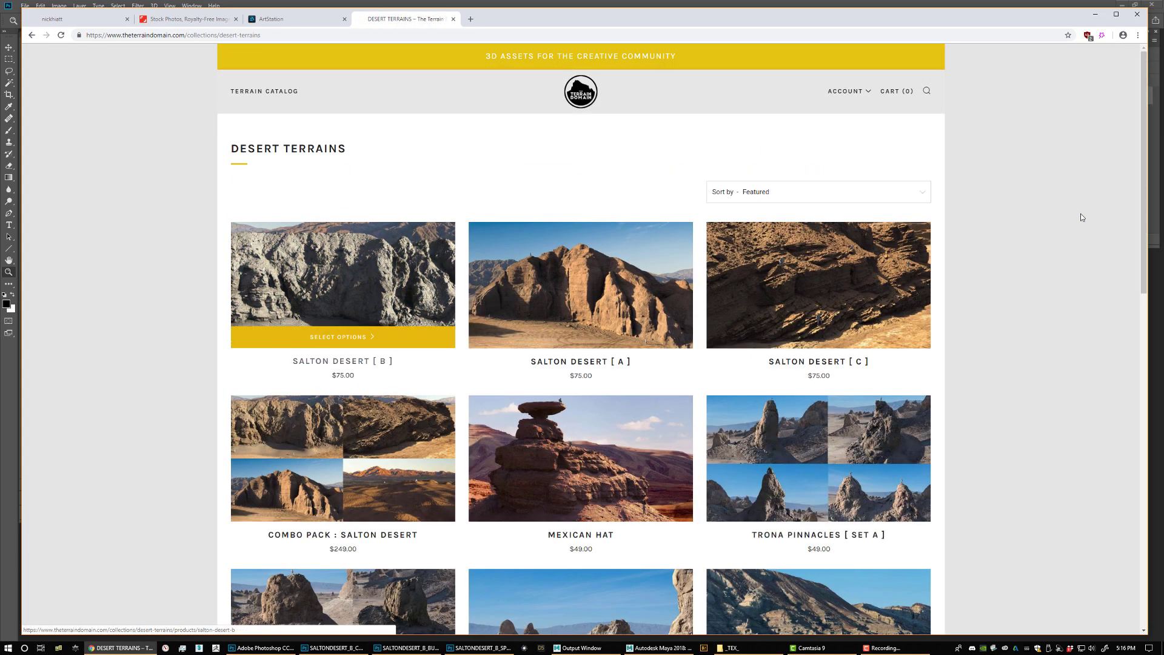
click(388, 313)
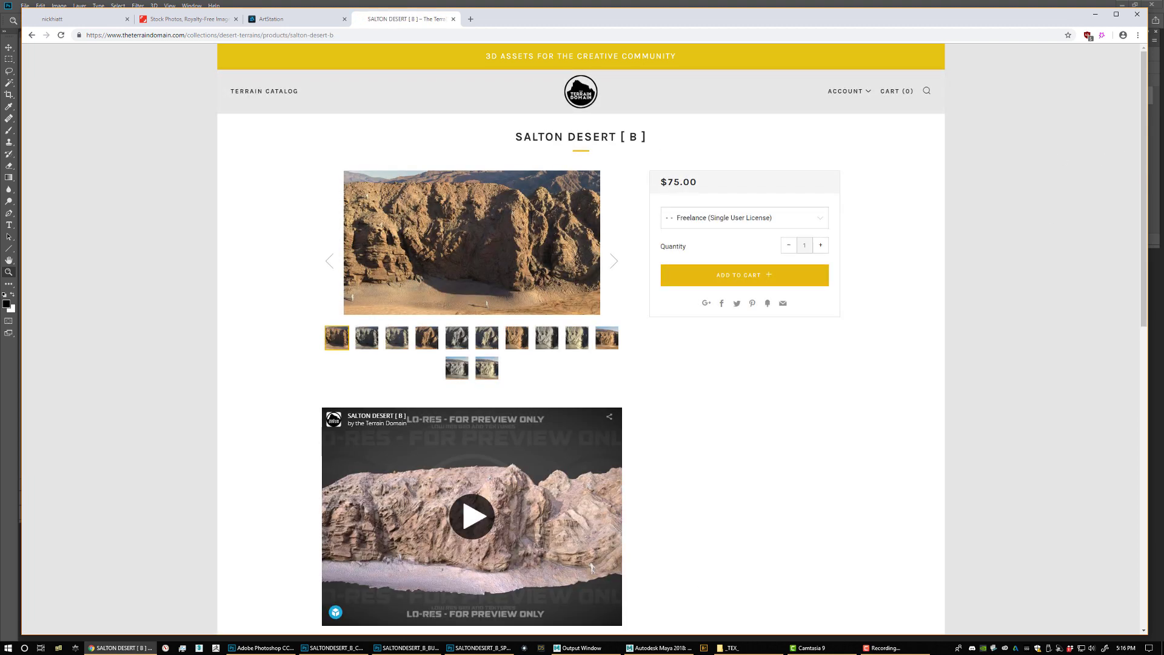
Switch to File Explorer, go to the SALTONDESERT_B folder and open its _TEX_ subfolder
click(737, 647)
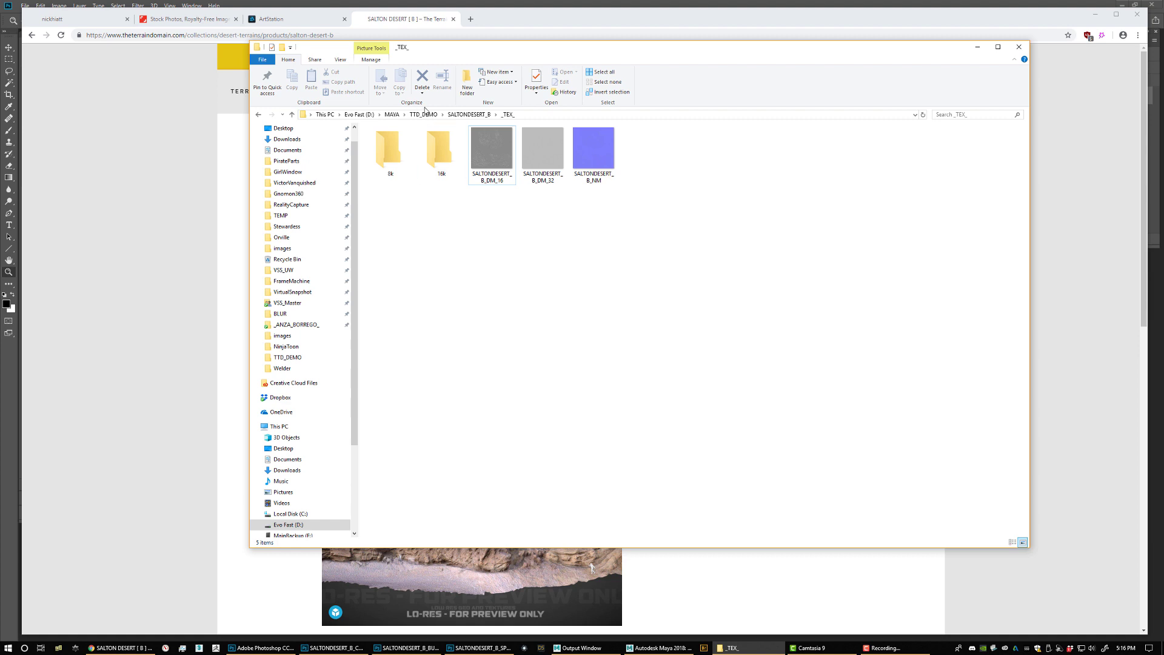
click(469, 114)
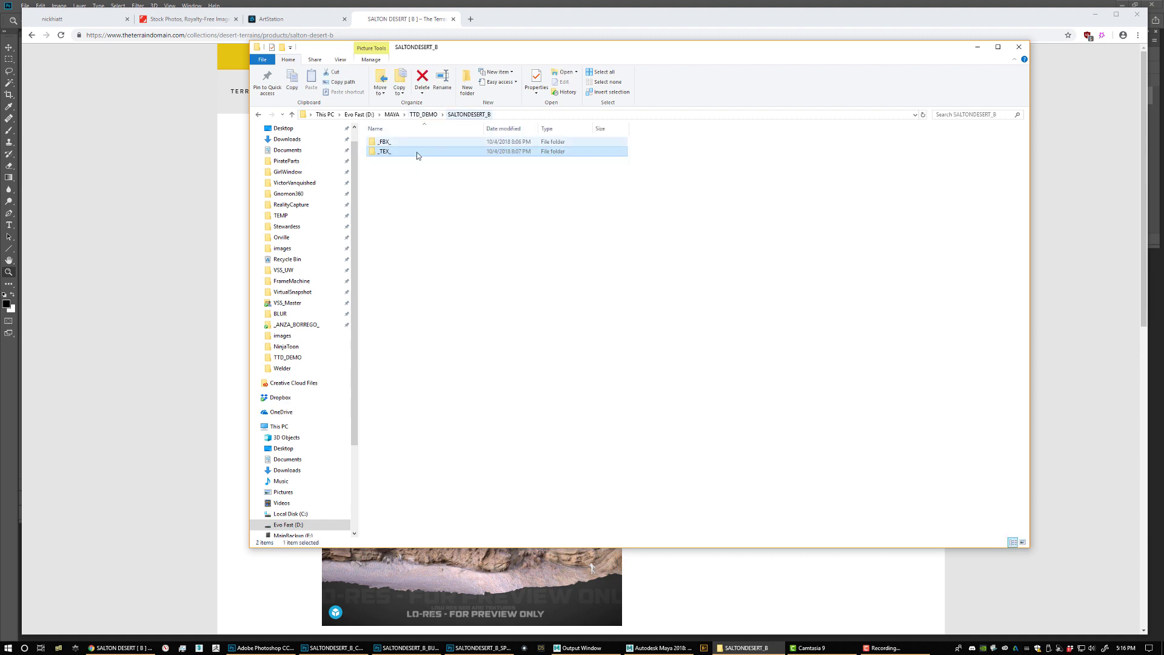
click(403, 189)
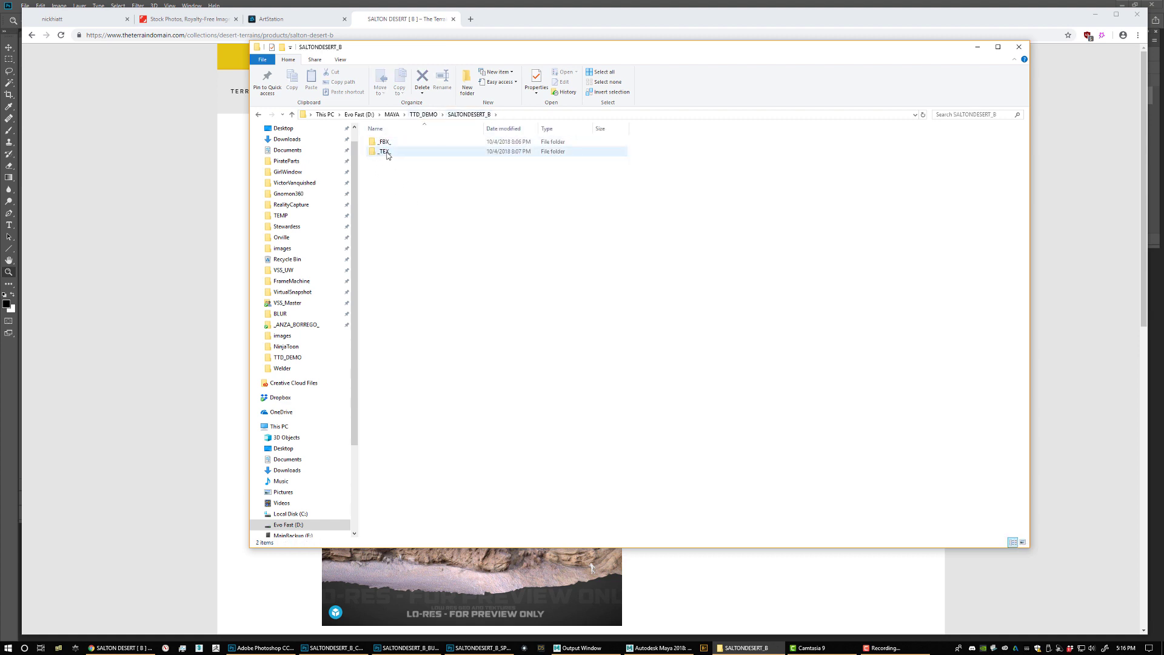
click(389, 142)
click(391, 181)
click(381, 153)
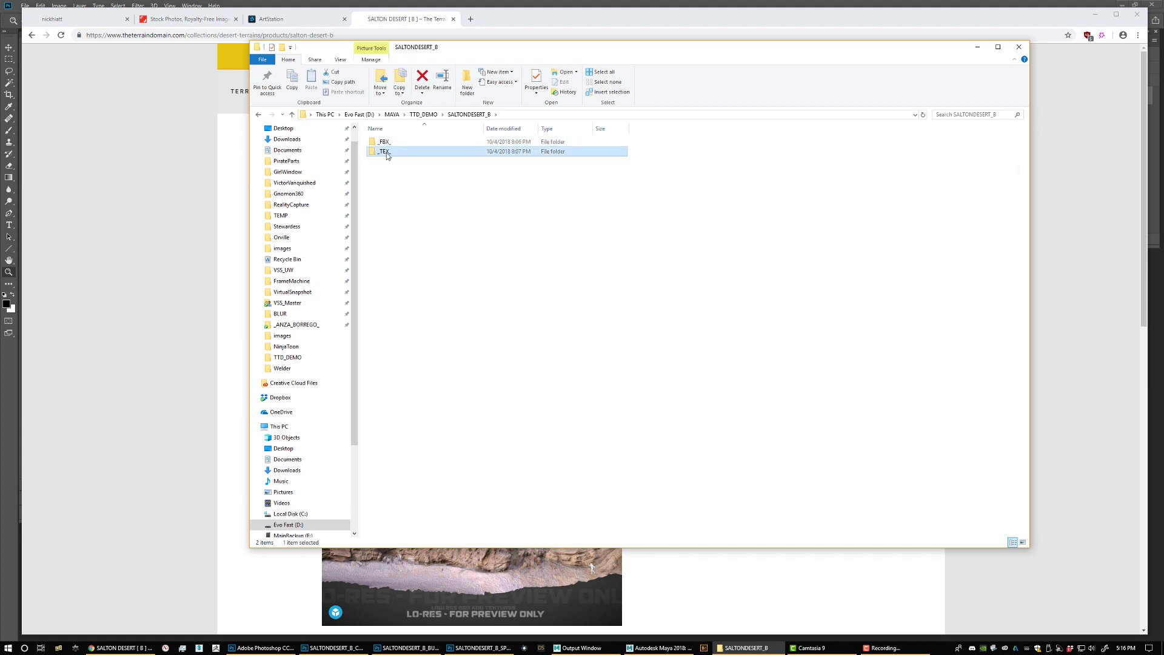
click(379, 173)
double_click(382, 153)
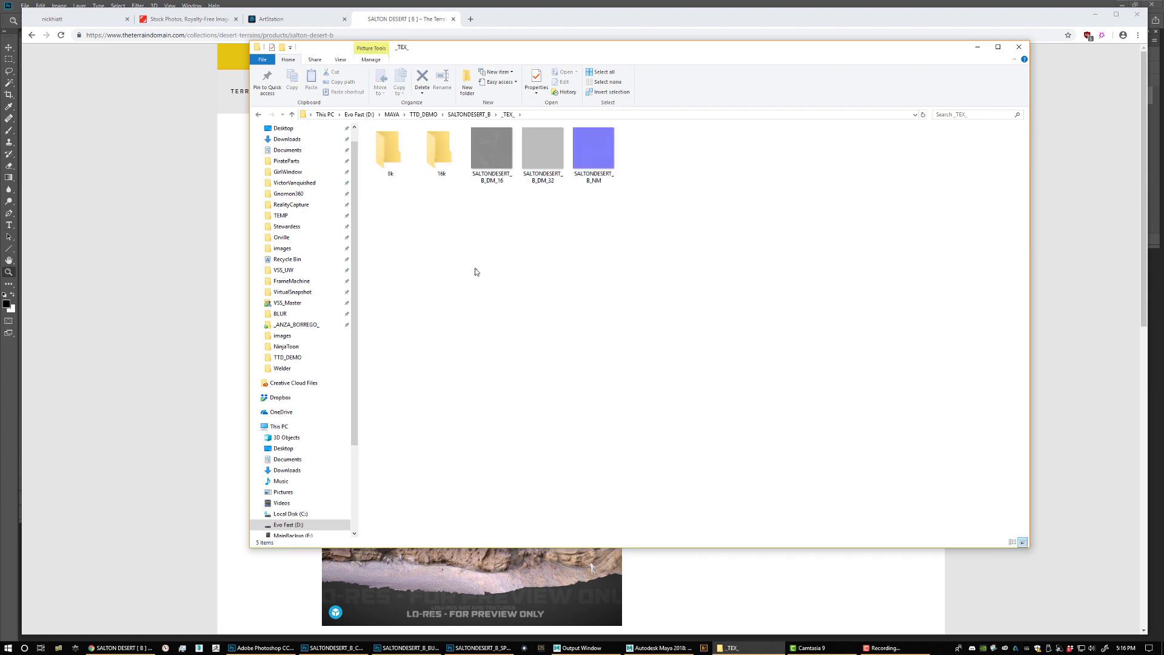
Review the 8k and 16k texture folders and the SALTONDESERT_B DM_16, DM_32 and NM map files
drag(450, 218, 386, 161)
click(461, 258)
drag(443, 233, 387, 158)
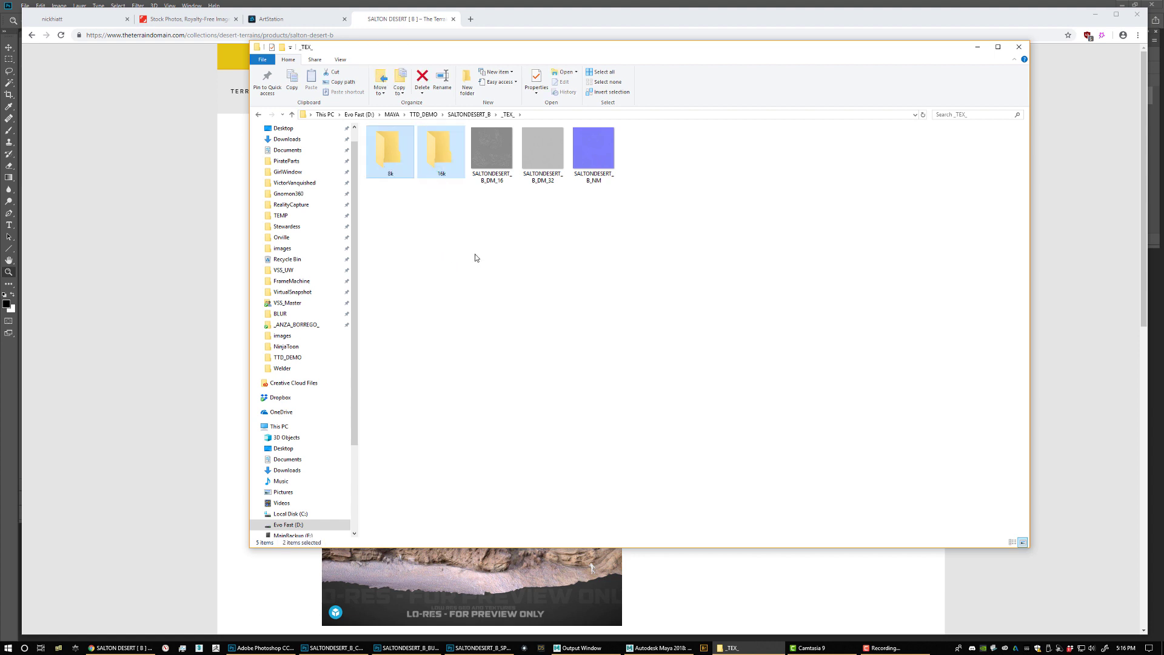
click(470, 257)
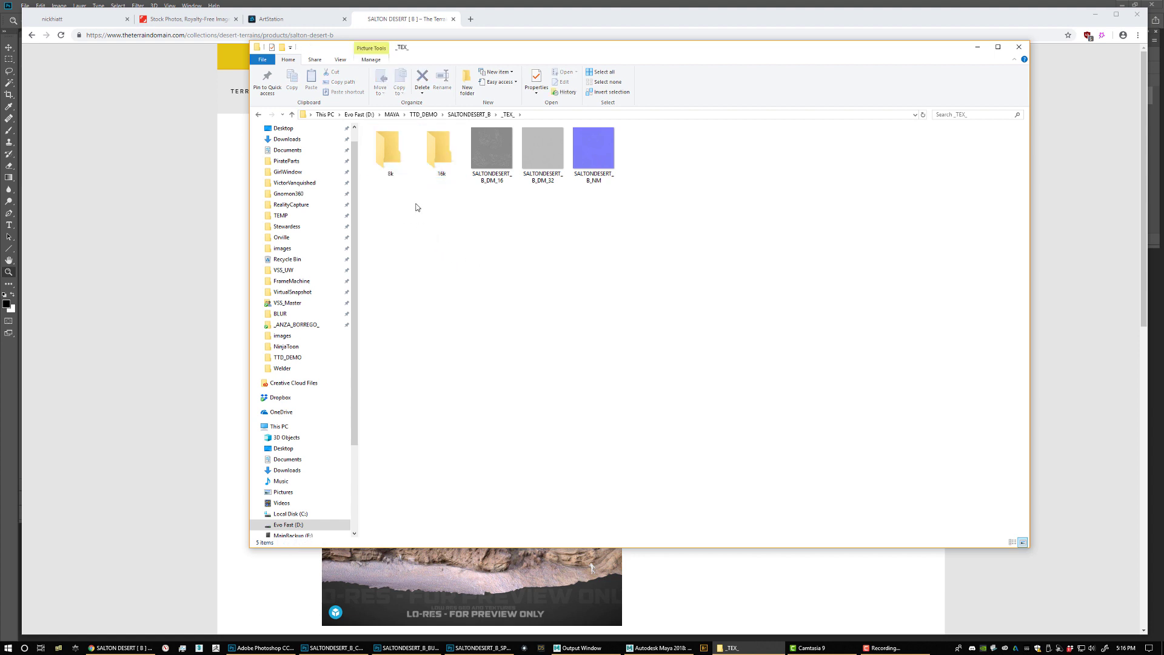
click(491, 154)
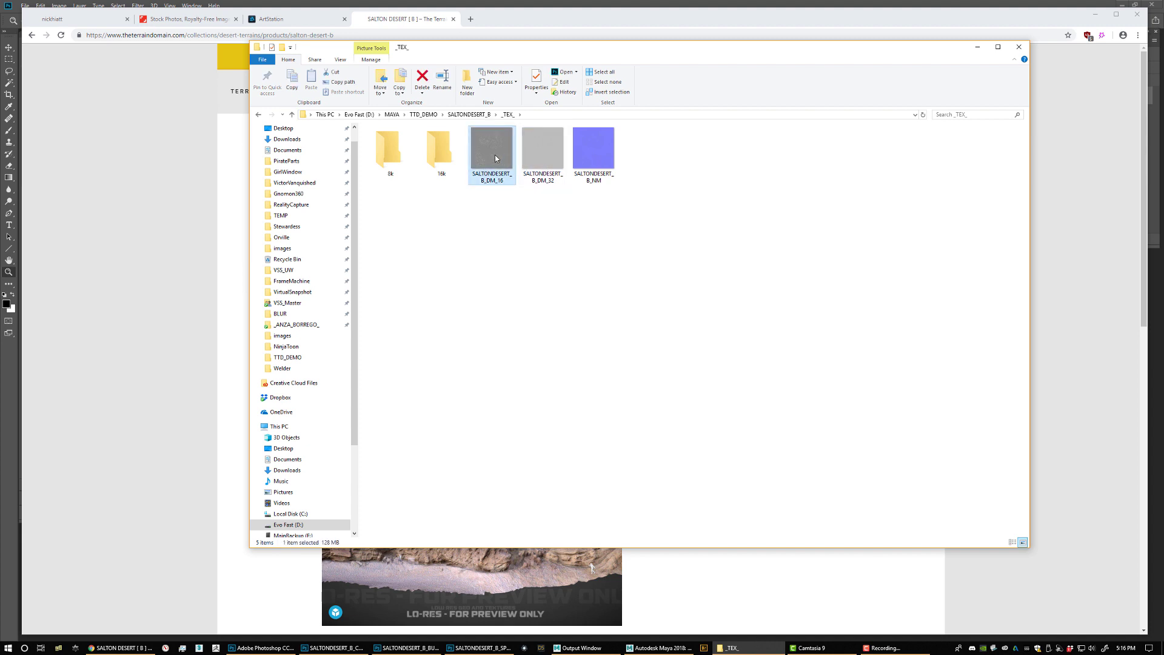
click(537, 160)
click(584, 176)
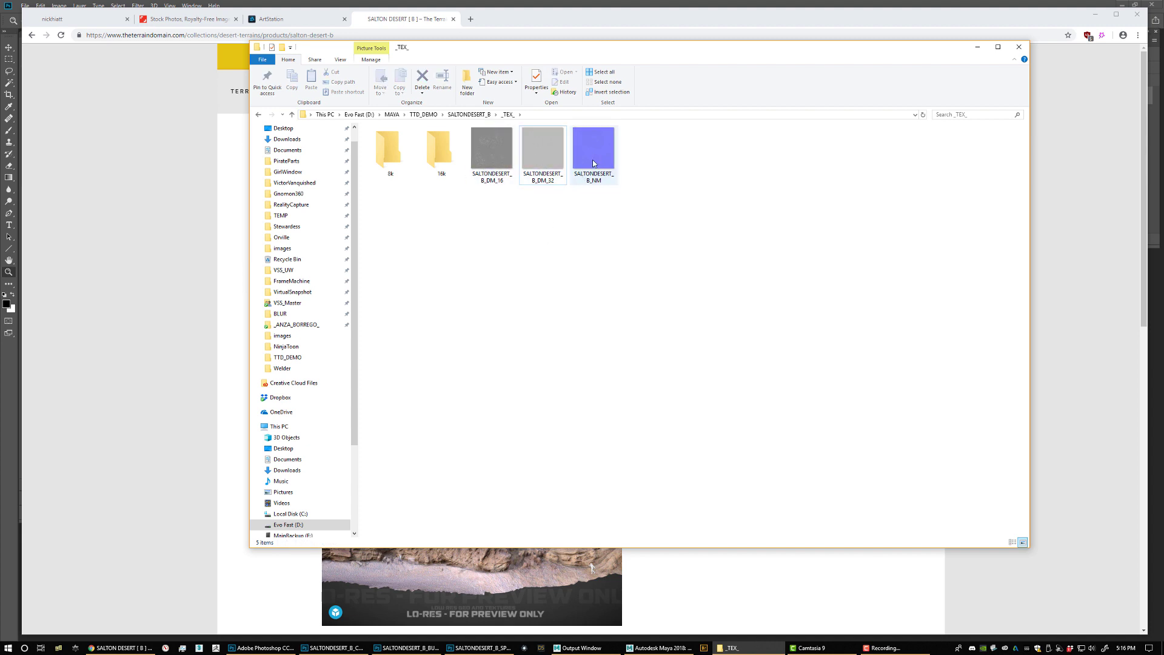
Open the 8k texture folder, then view the SALTONDESERT_B colour, bump and specular maps in Photoshop
double_click(388, 149)
drag(516, 231, 371, 137)
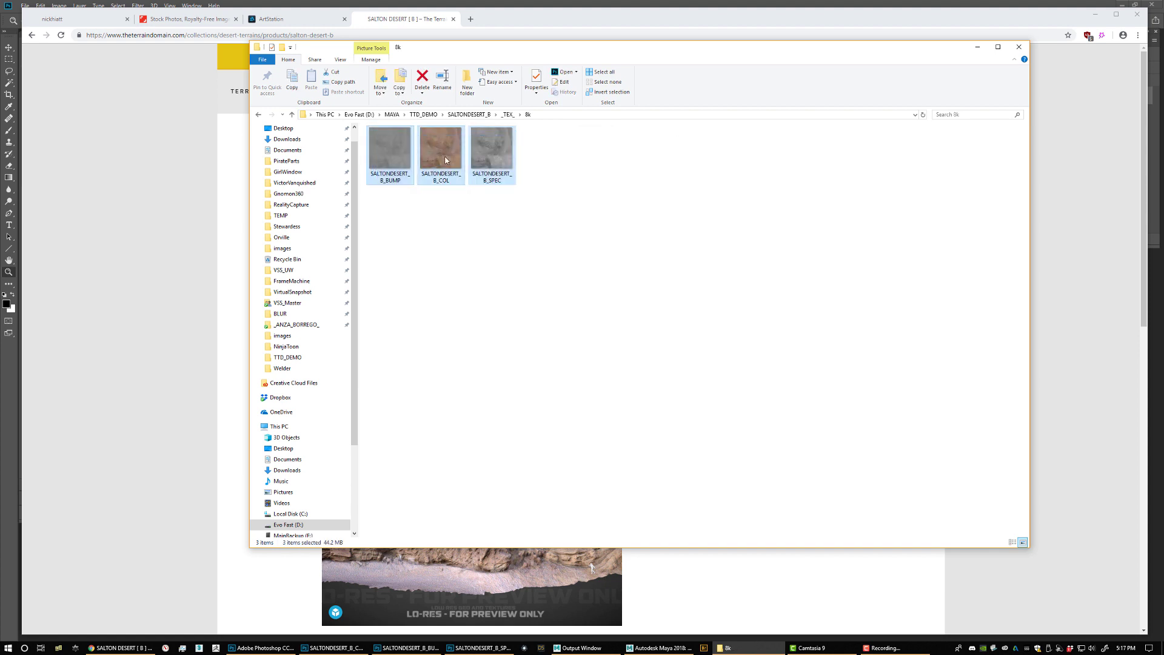
right_click(372, 157)
click(341, 164)
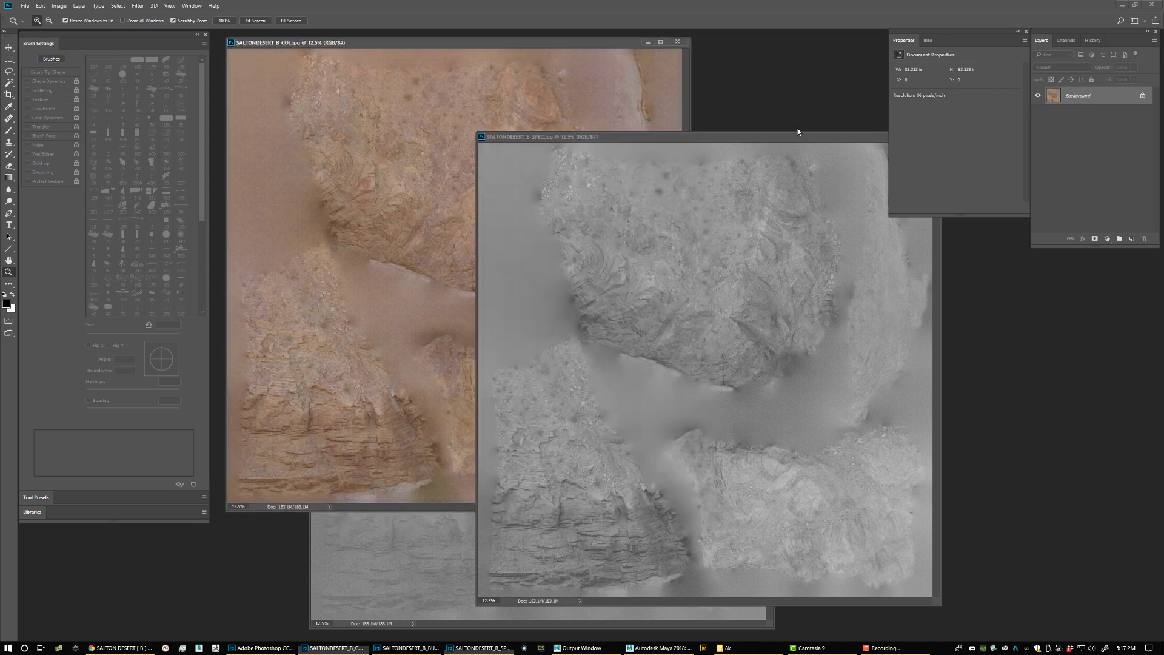
click(439, 576)
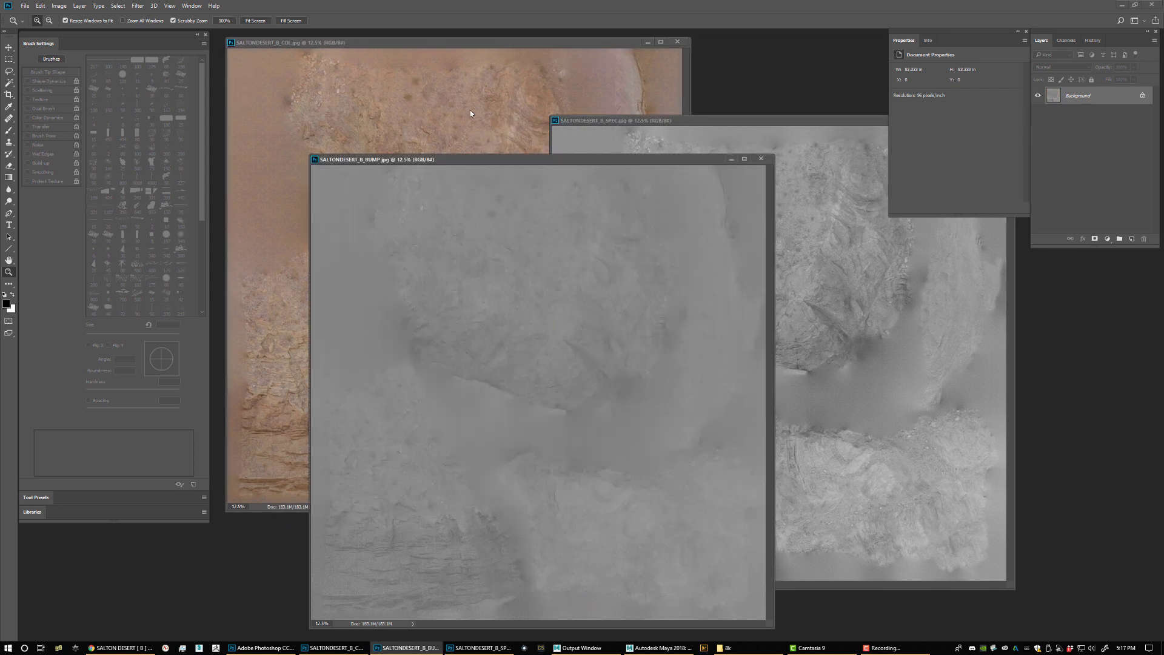
click(526, 46)
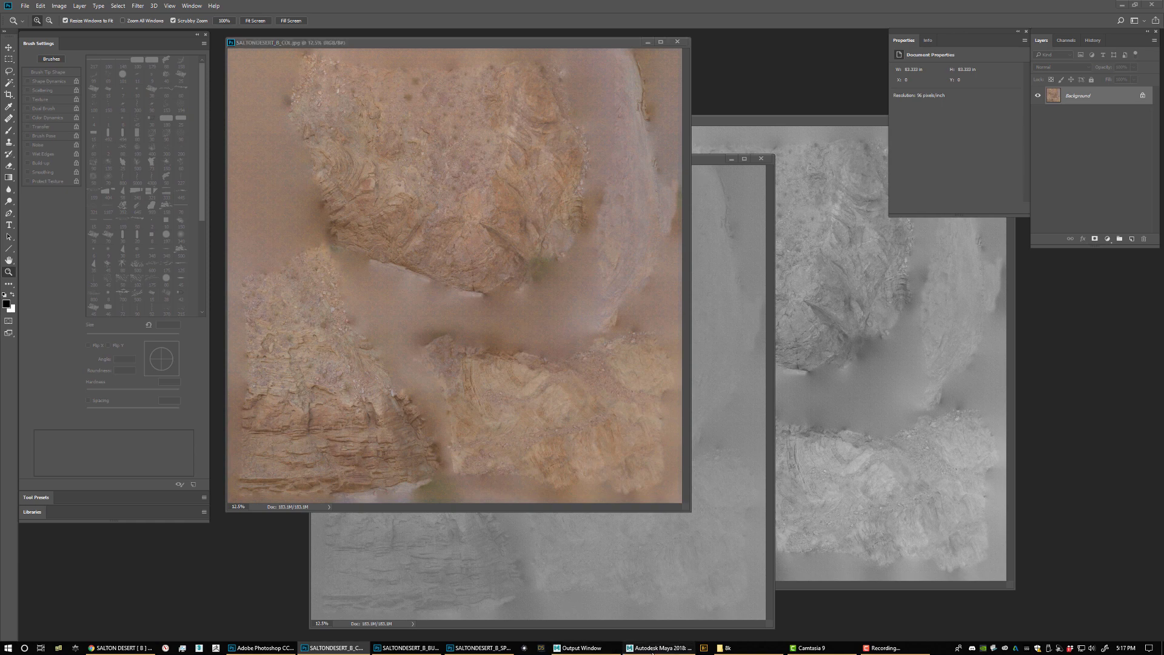
Switch to Maya and import SALTONDESERT_B.fbx from the _FBX_ folder into the empty scene
click(652, 648)
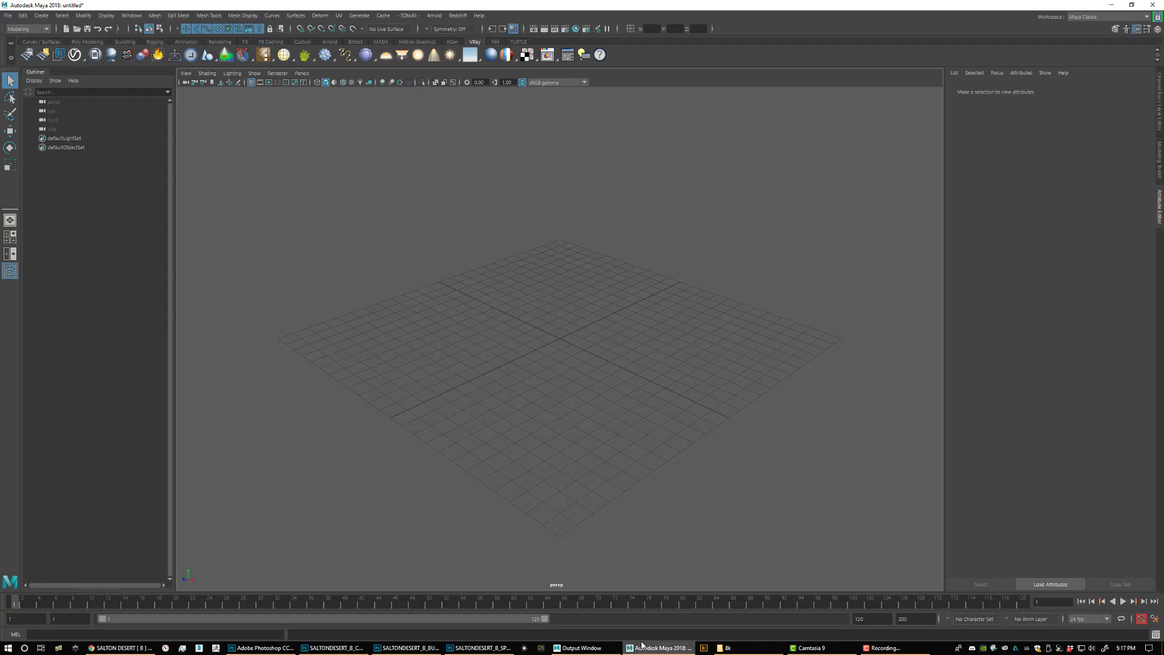
click(8, 15)
click(48, 274)
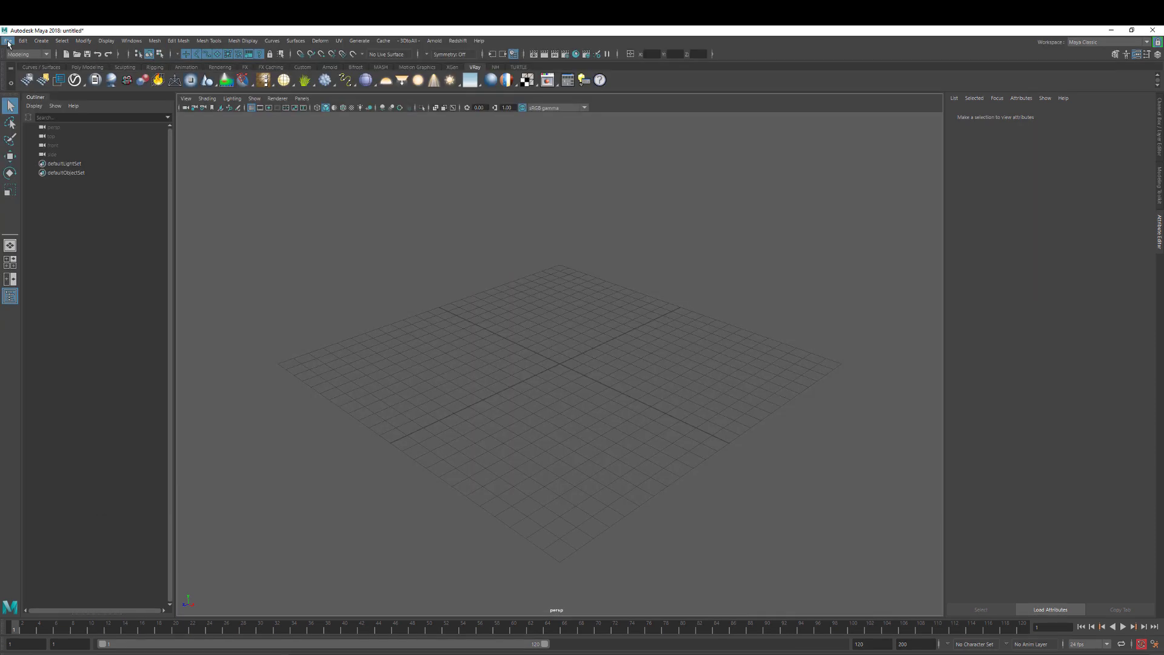
click(8, 15)
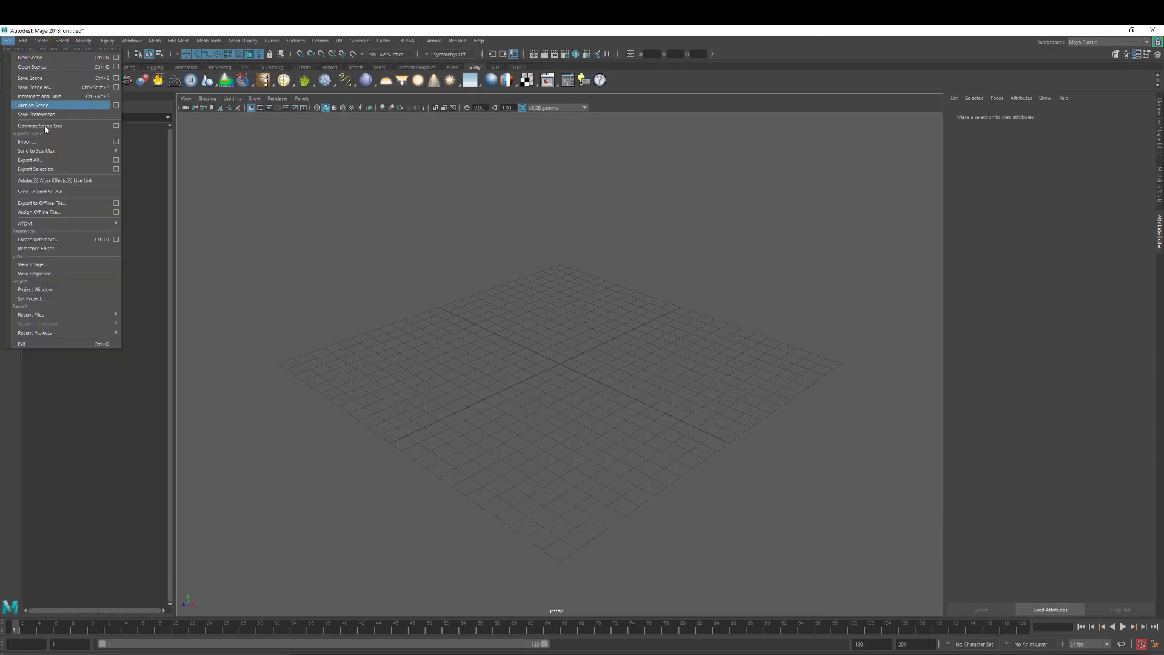
click(44, 144)
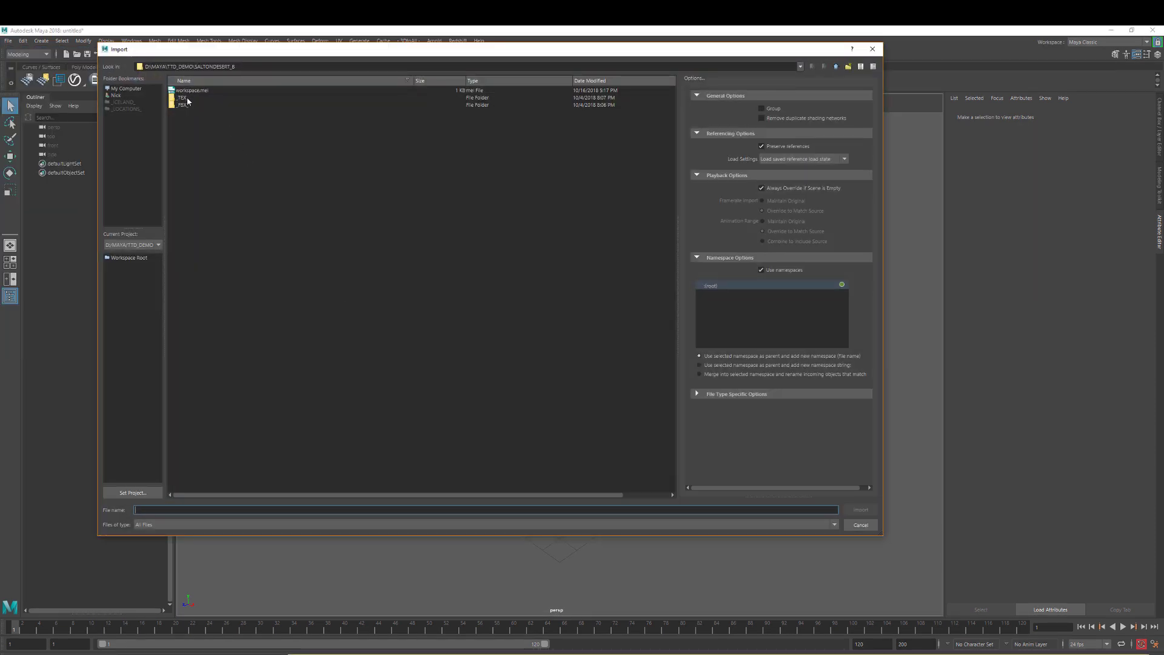
double_click(182, 105)
click(205, 91)
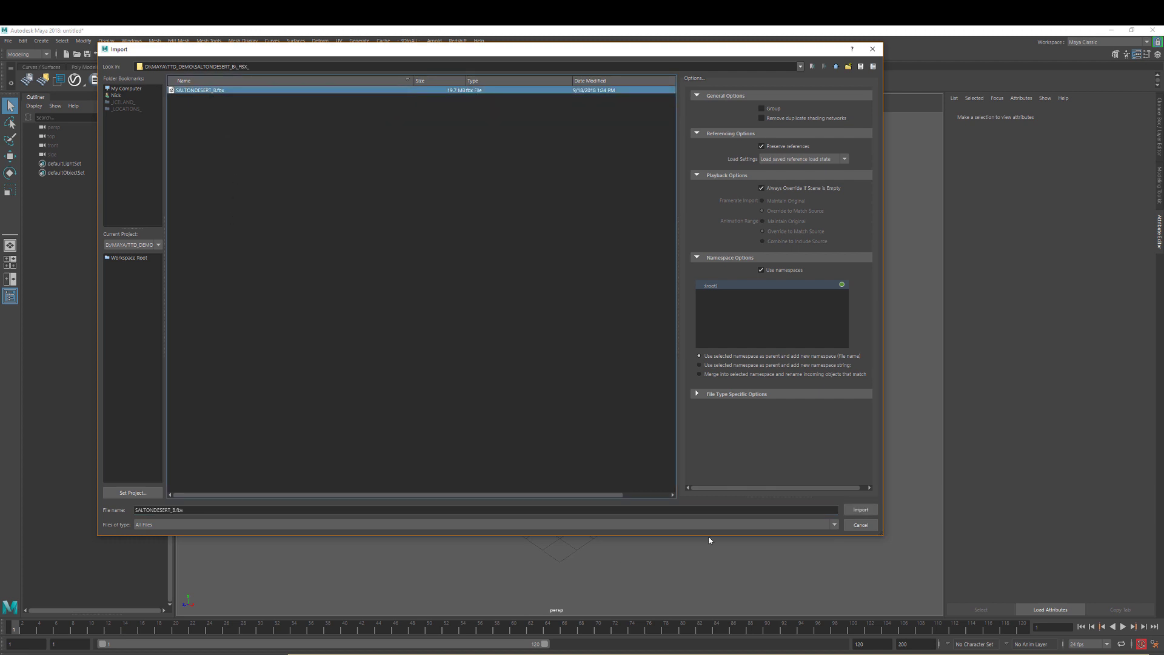
click(854, 511)
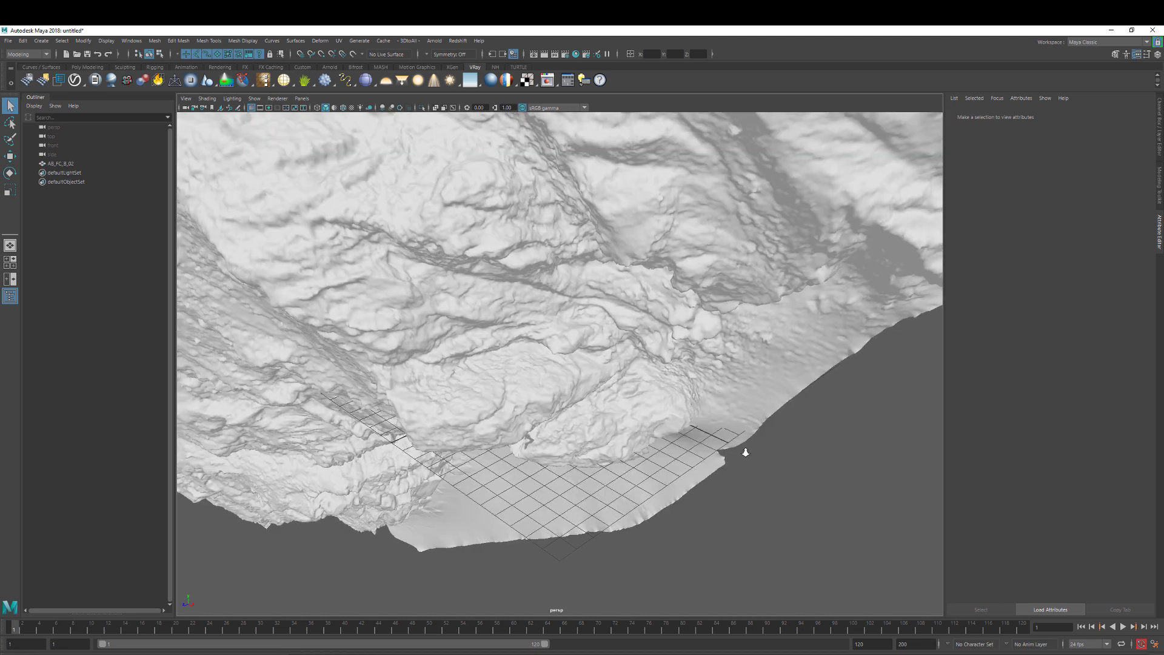
Stand the imported terrain mesh upright by setting its Rotate X to -90, and clear the selection
scroll(746, 452, down, 10)
alt+drag(684, 476, 681, 447)
click(517, 401)
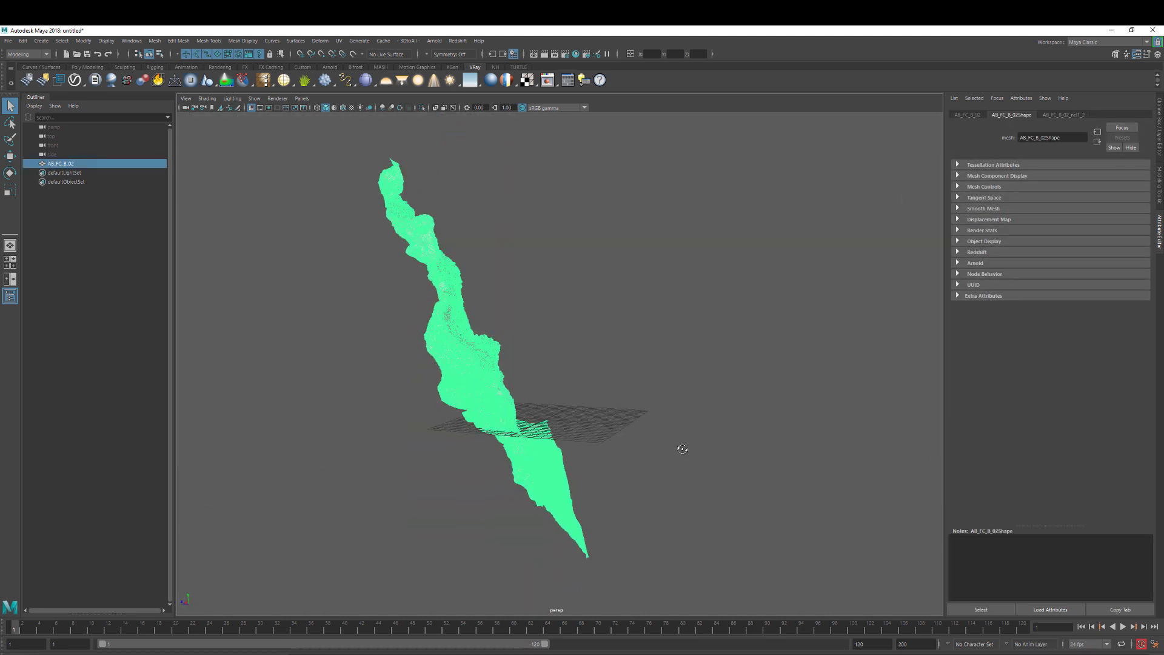
key(e)
alt+drag(571, 346, 671, 510)
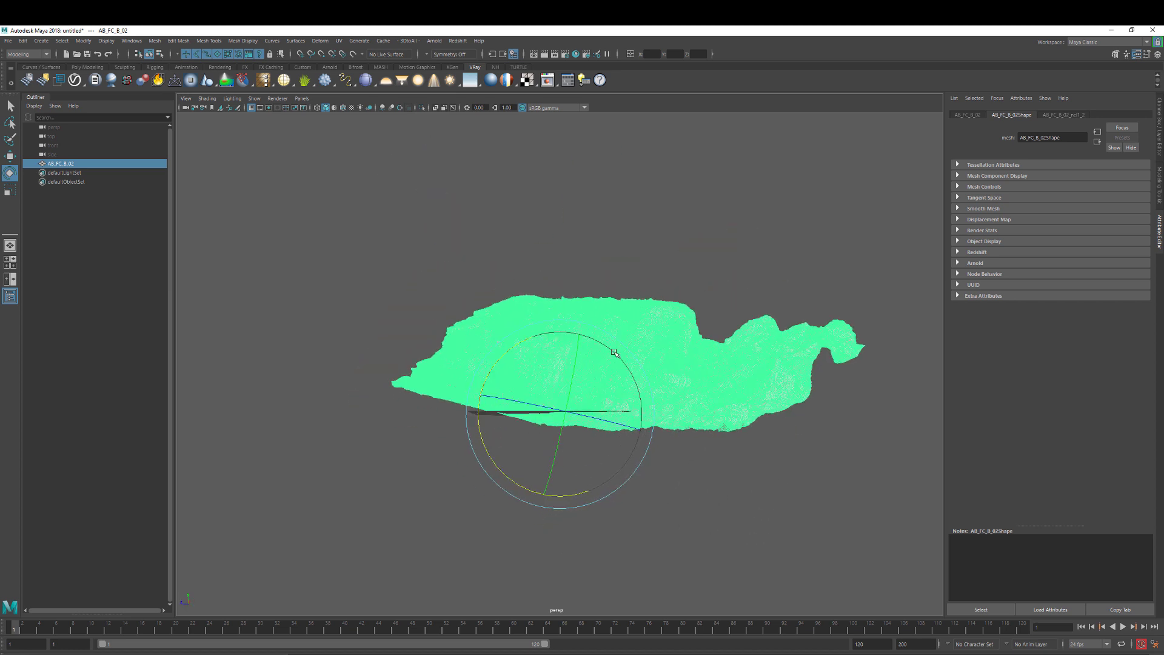
click(1160, 119)
double_click(1146, 146)
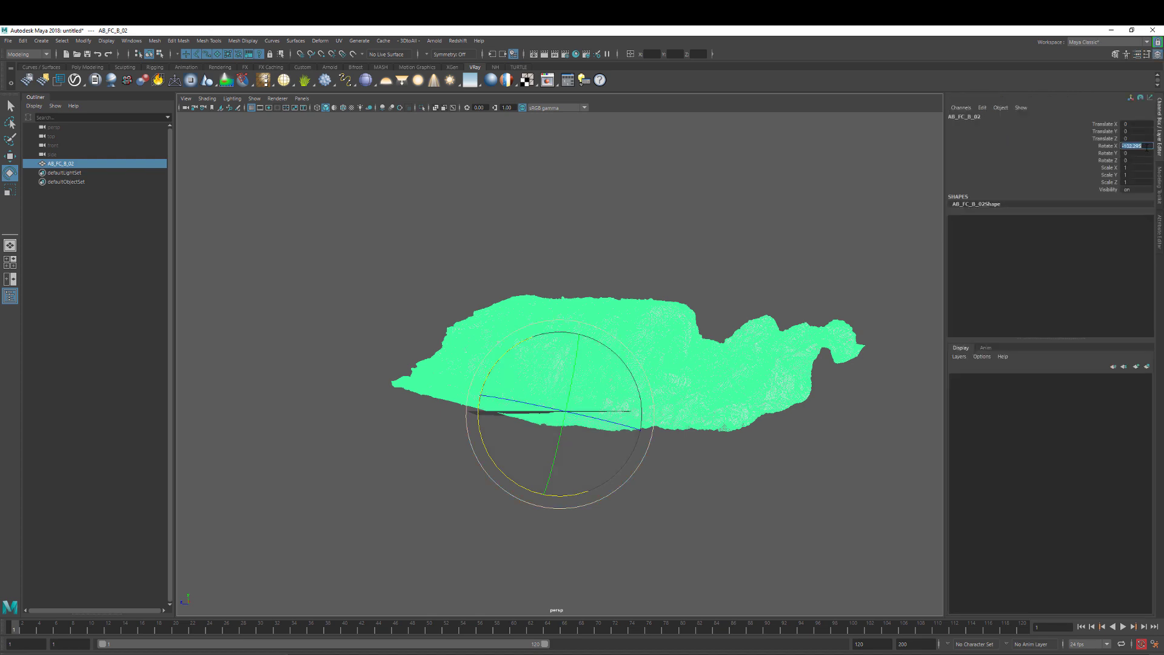
text(-90)
key(Return)
click(778, 525)
Examine the upright terrain mesh from several angles and frame its cliff face
alt+drag(715, 511, 801, 513)
alt+middle_drag(742, 468, 679, 488)
scroll(679, 488, up, 3)
alt+drag(701, 511, 660, 526)
alt+drag(746, 525, 597, 510)
scroll(802, 527, up, 3)
alt+middle_drag(740, 541, 768, 560)
alt+right_drag(767, 559, 709, 530)
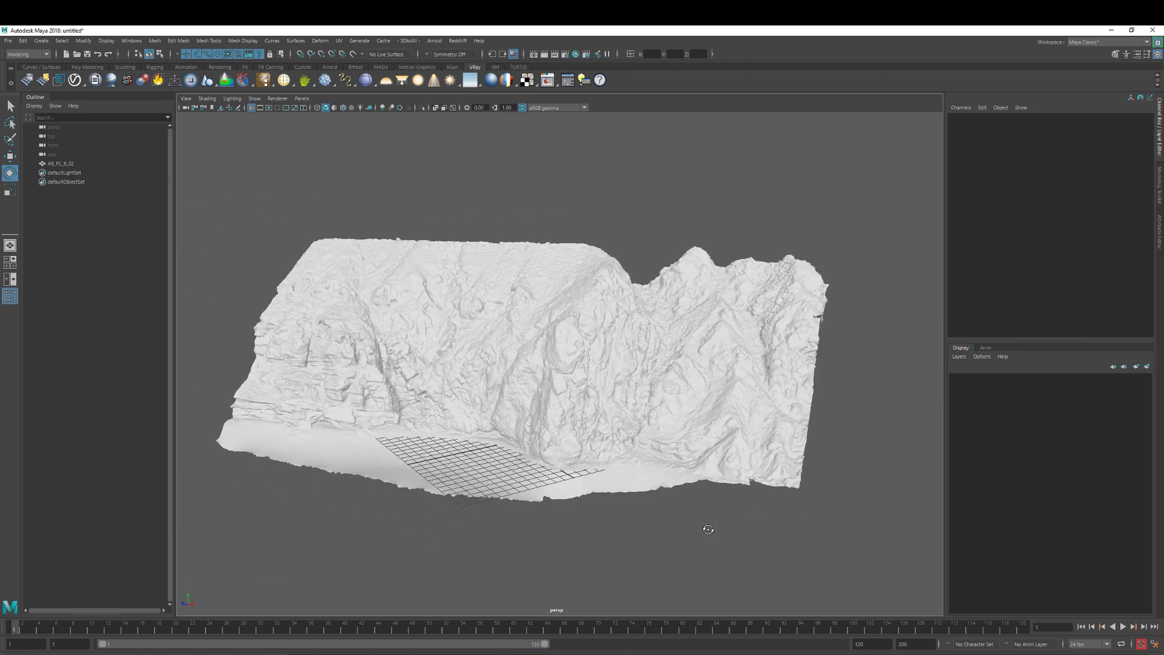
alt+drag(704, 511, 708, 532)
Open the Hypershade and create a Redshift Material
click(577, 54)
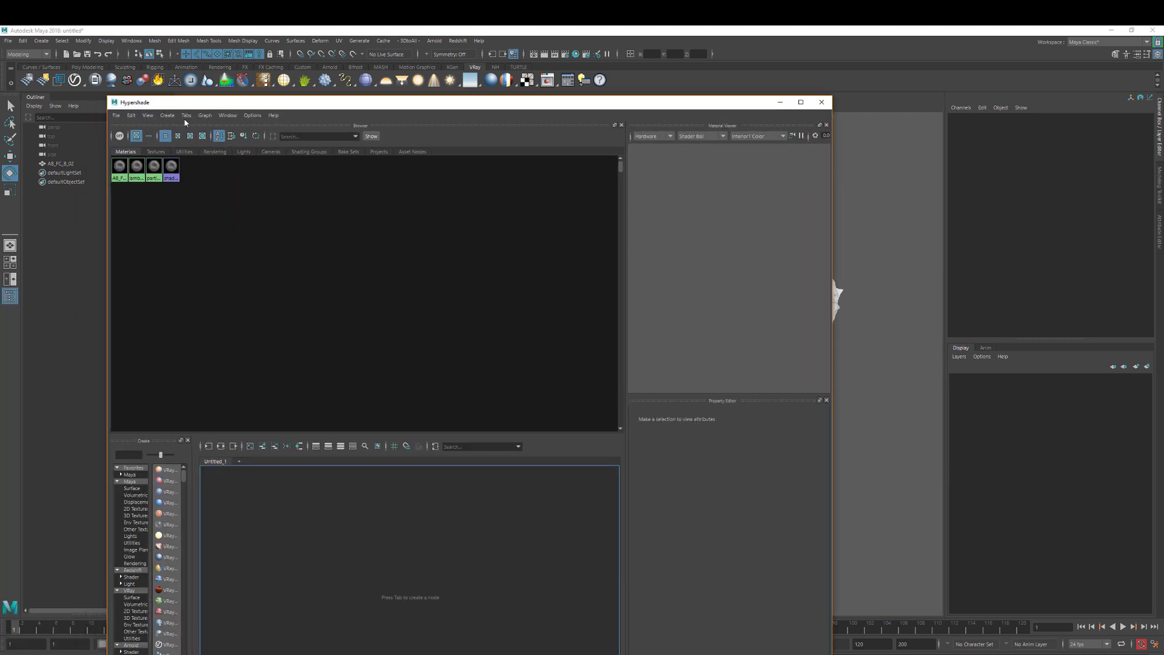
click(167, 116)
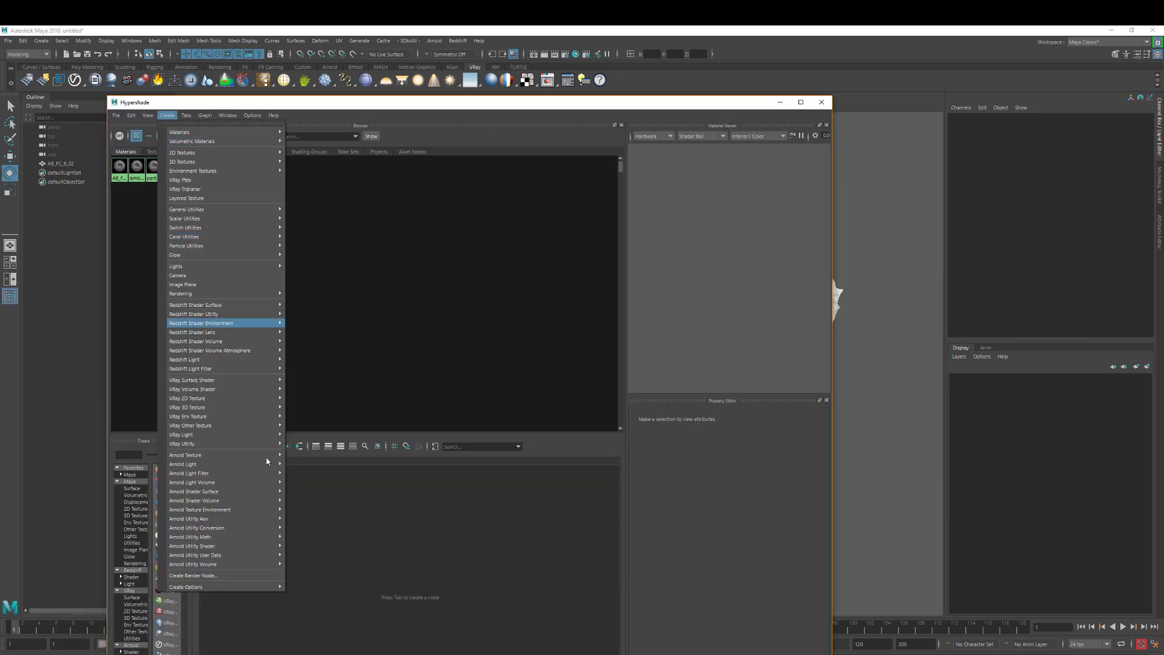
mouse_move(206, 293)
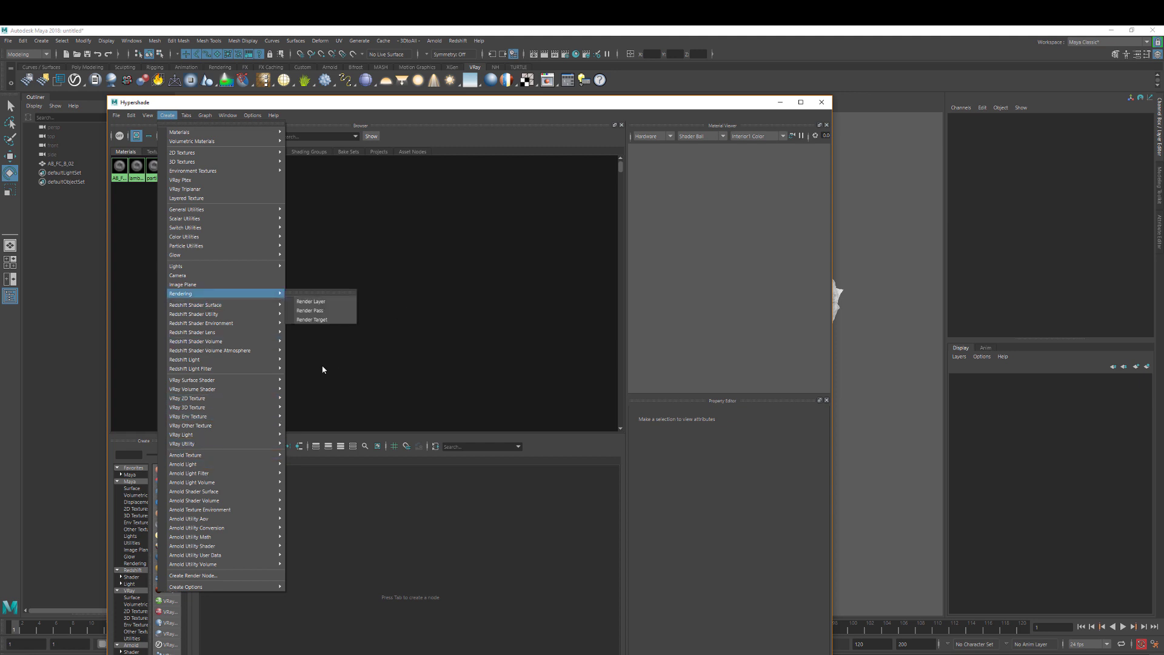
mouse_move(241, 305)
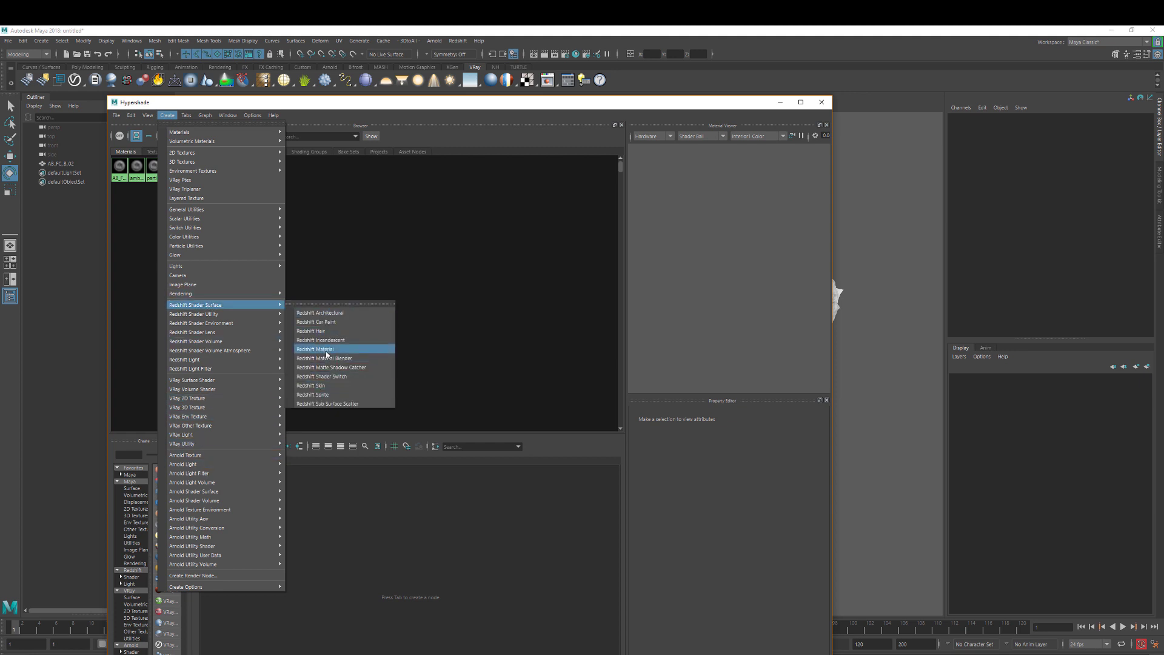
click(327, 350)
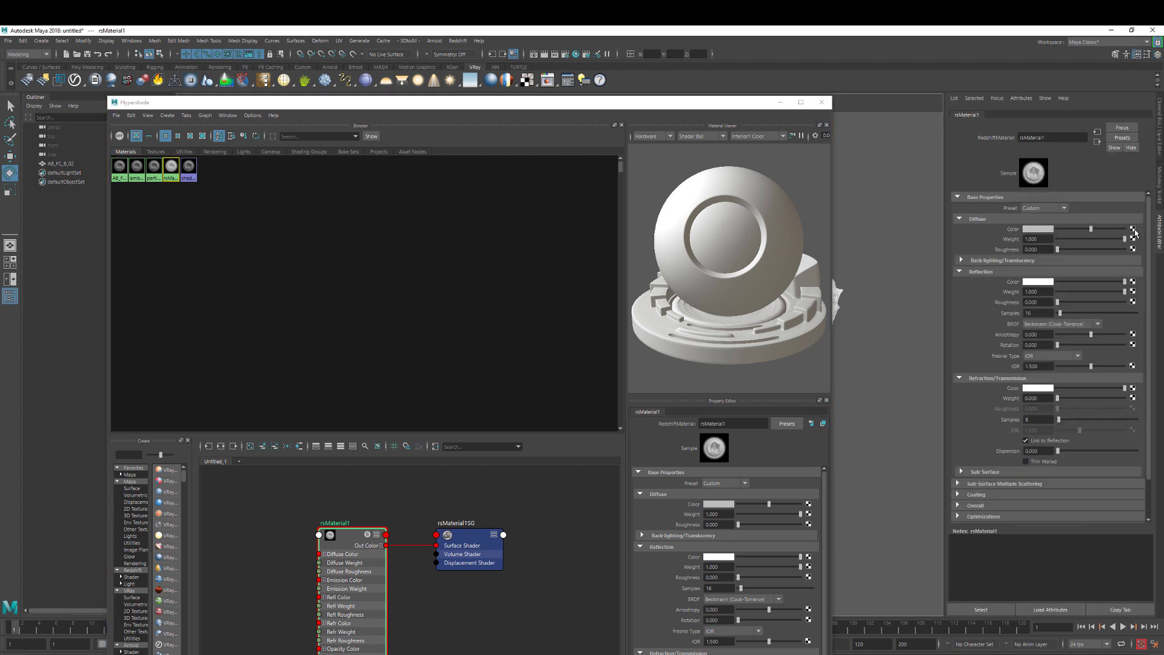
Map a File texture to the Redshift material's Diffuse Color and load SALTONDESERT_B_COL.jpg from the 8k folder inside _TEX_
click(1132, 230)
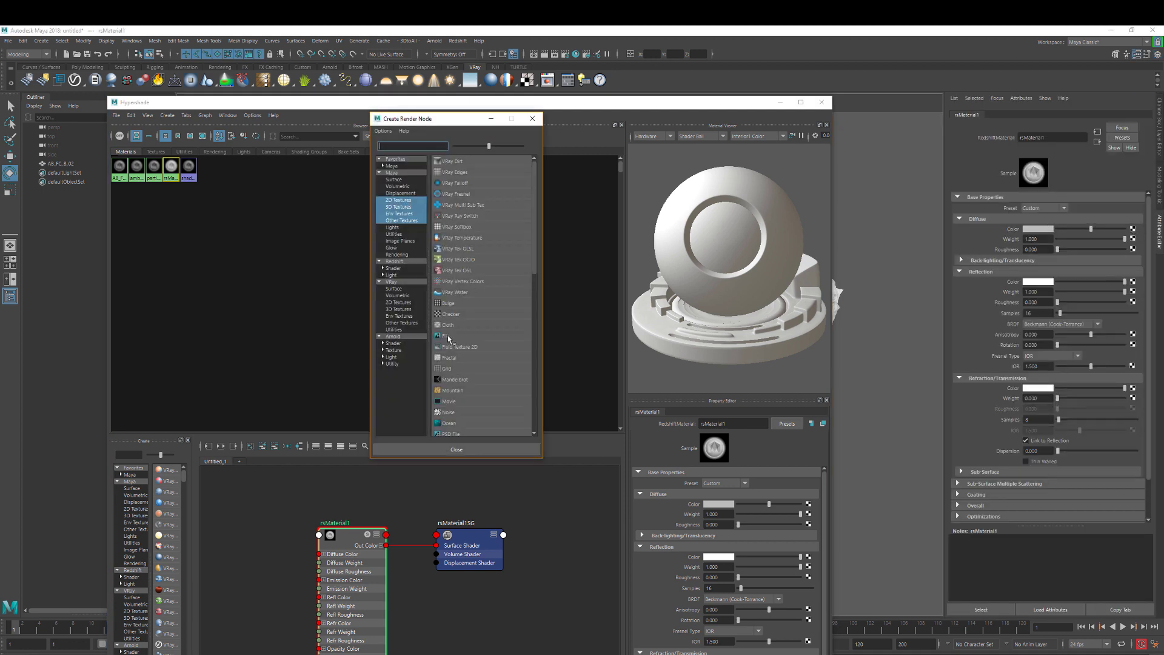
click(447, 335)
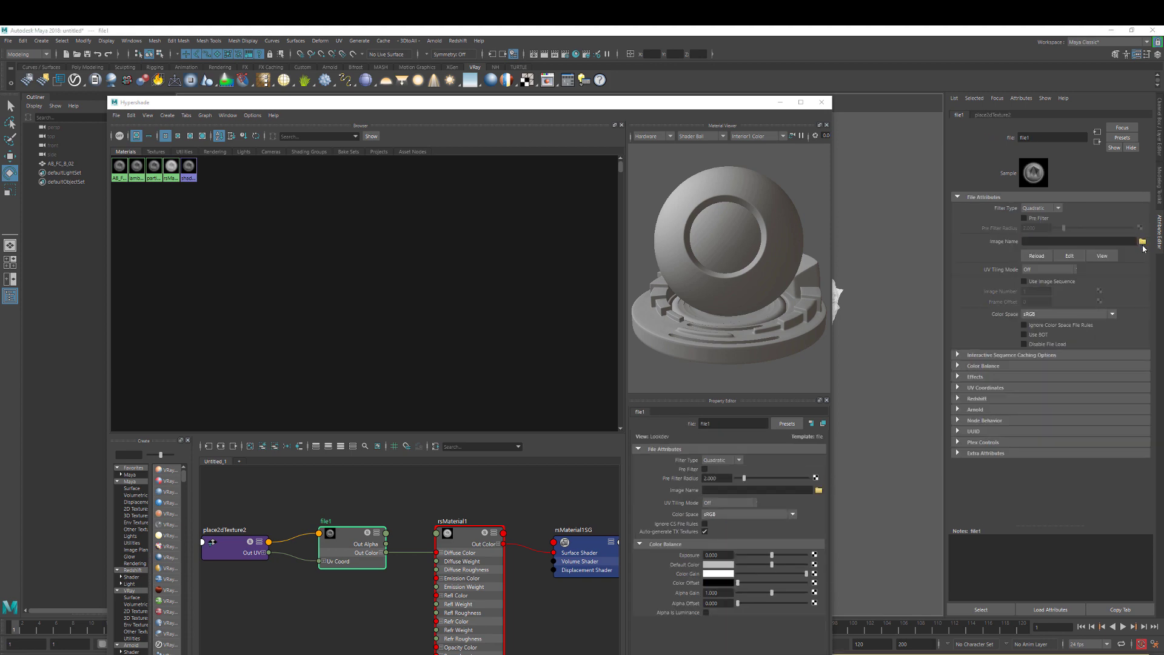
click(1142, 241)
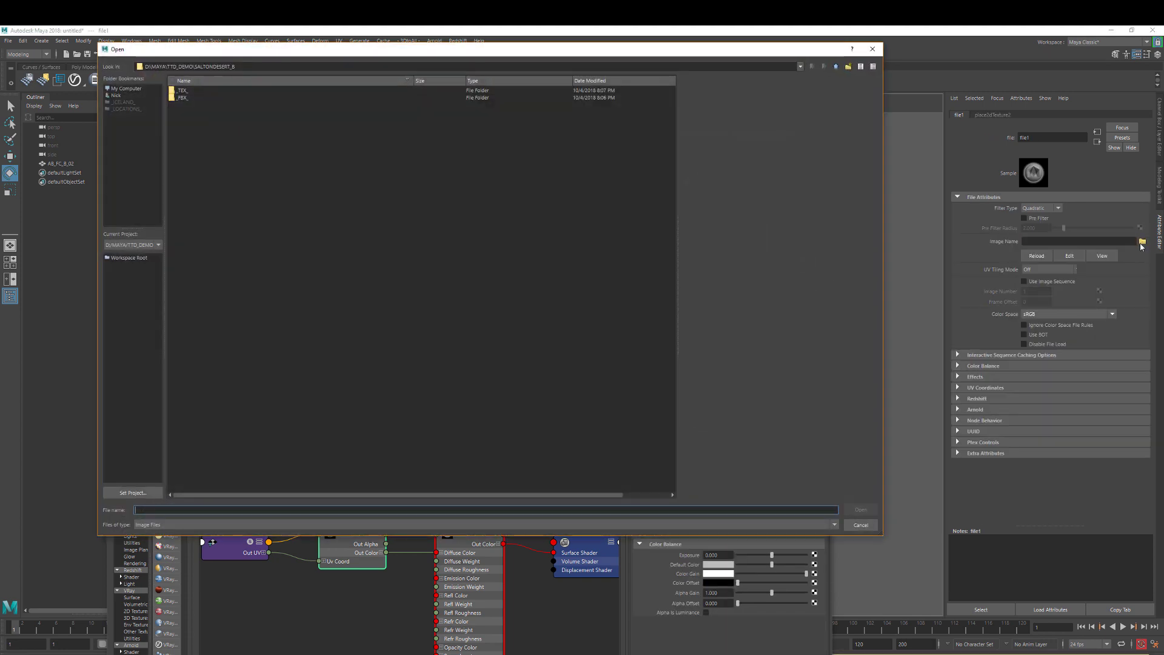
double_click(184, 90)
click(191, 91)
click(180, 113)
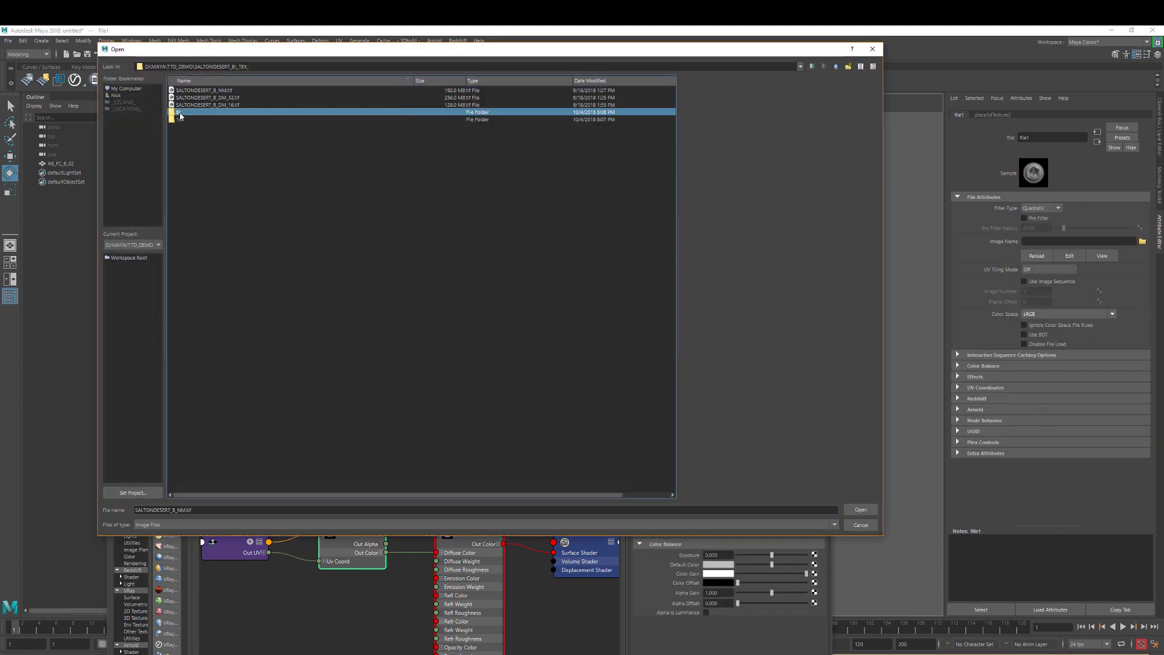
double_click(180, 114)
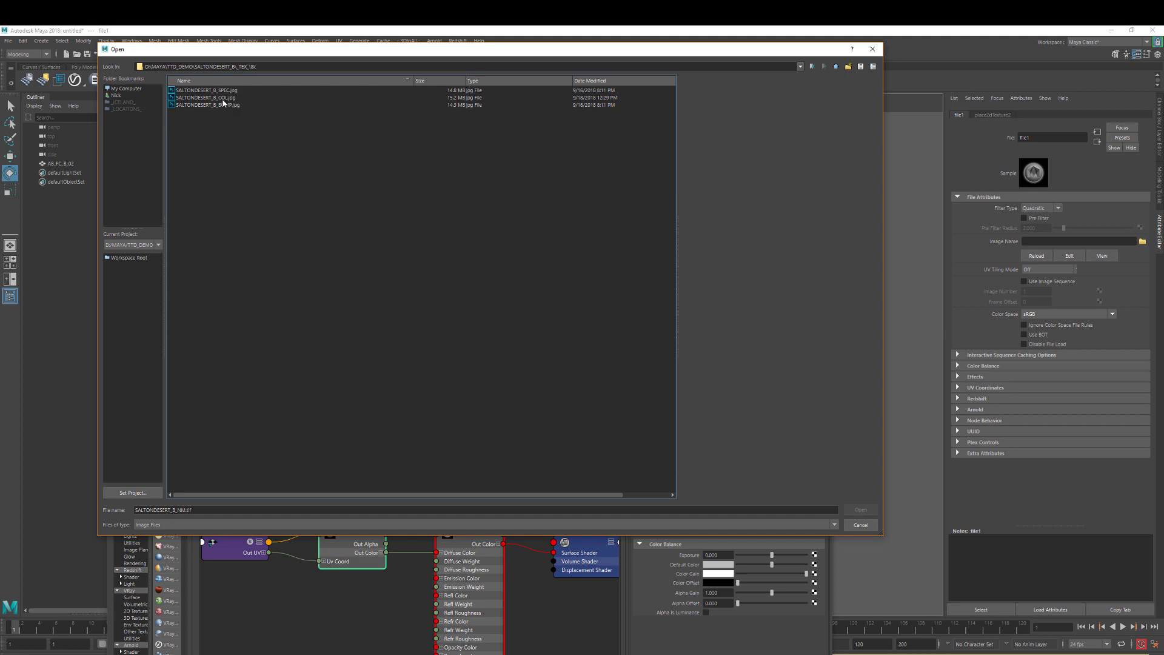
click(223, 98)
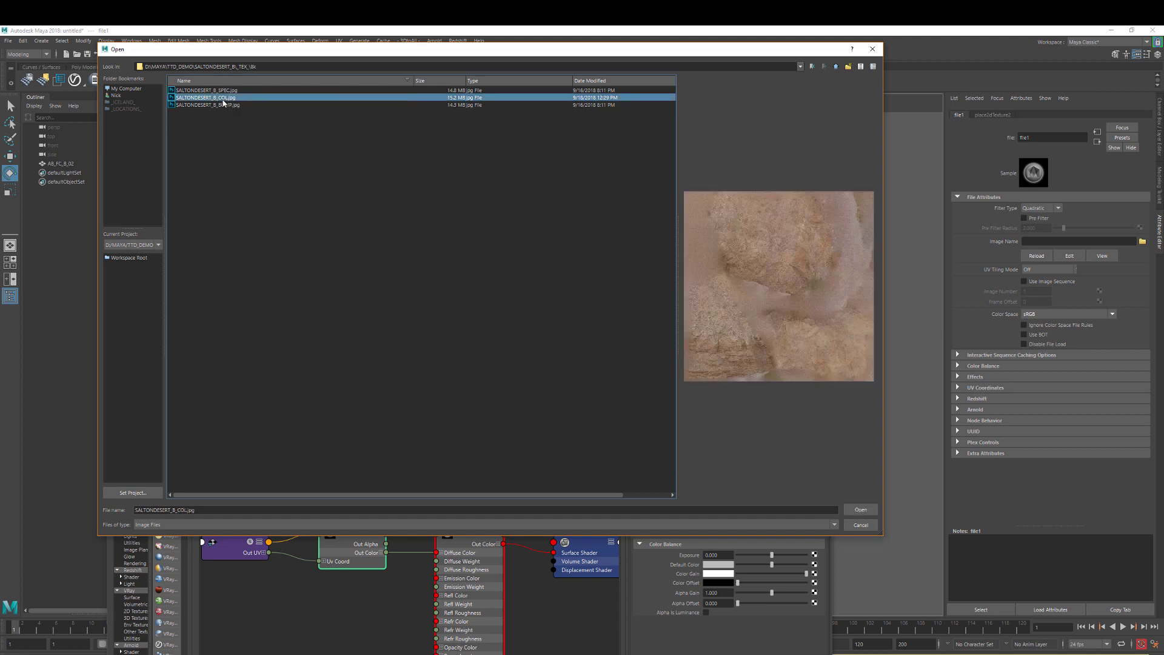
click(855, 512)
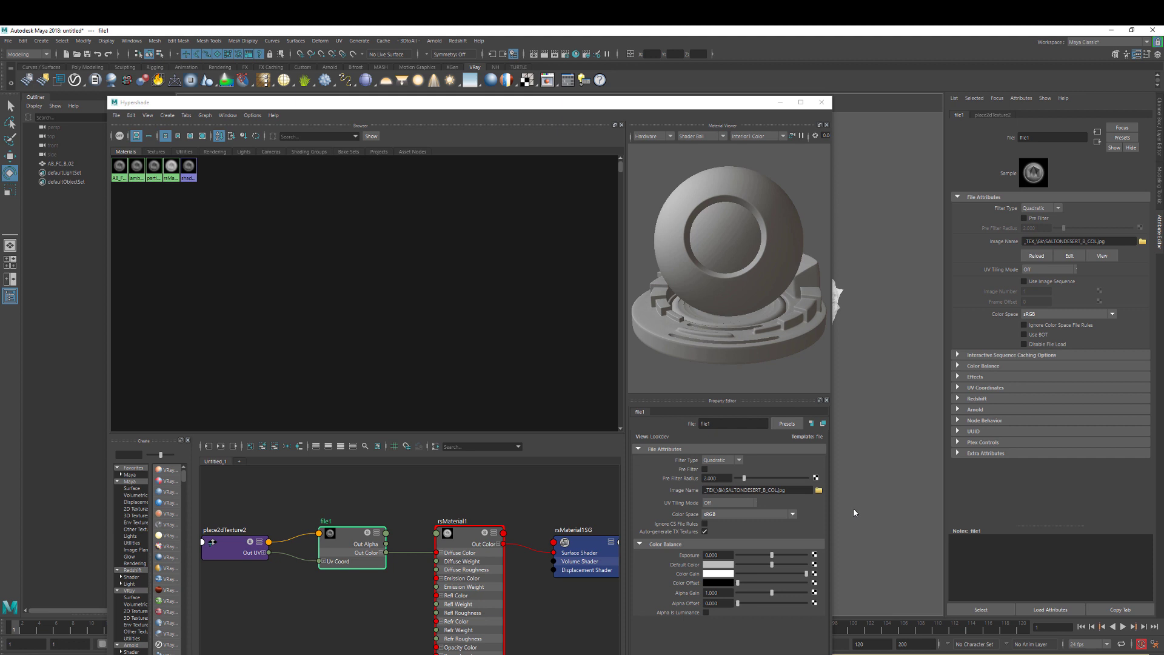
Map a File texture to the Redshift material's Reflection Color and load SALTONDESERT_B_SPEC.jpg into it
click(171, 168)
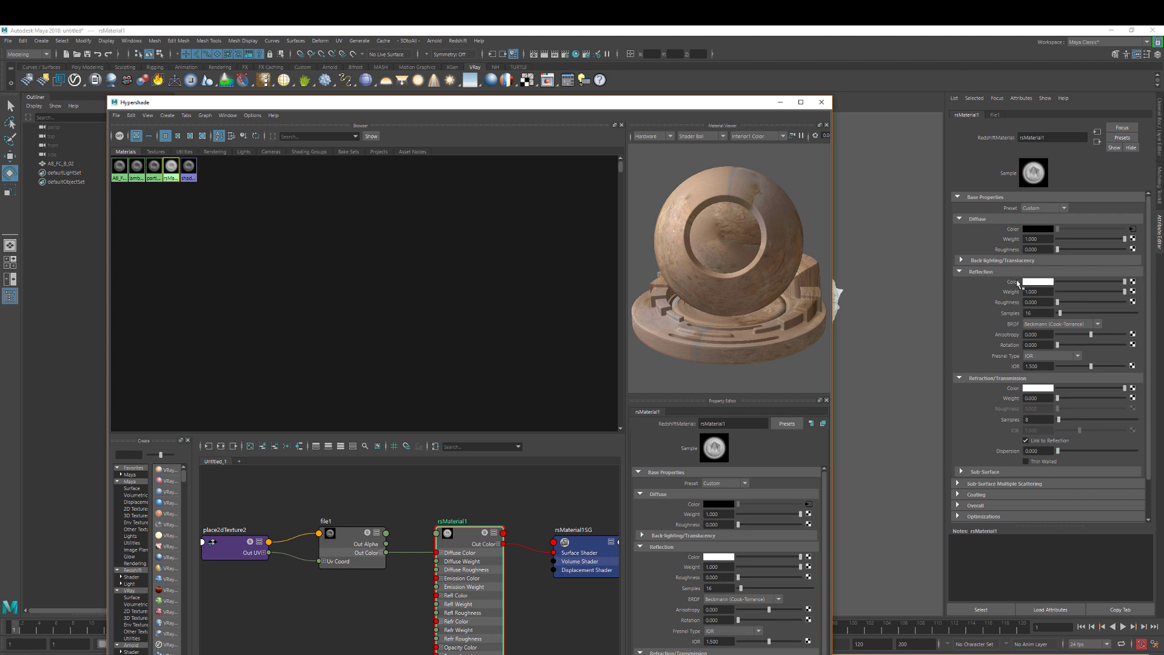
click(1133, 283)
click(448, 336)
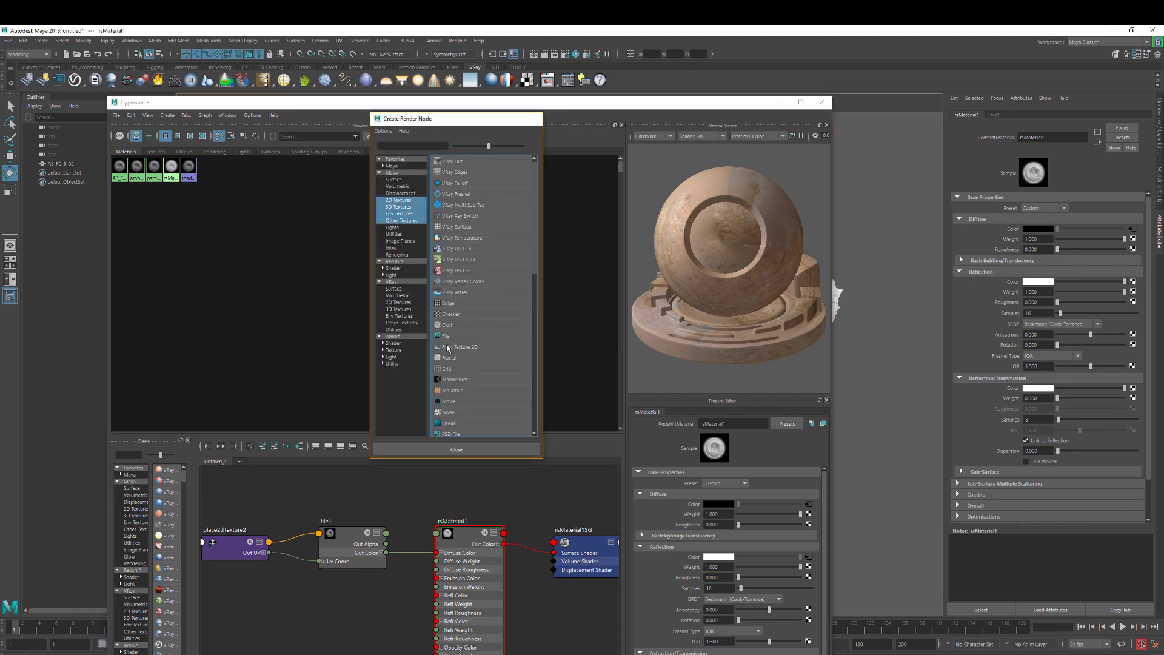
click(1143, 242)
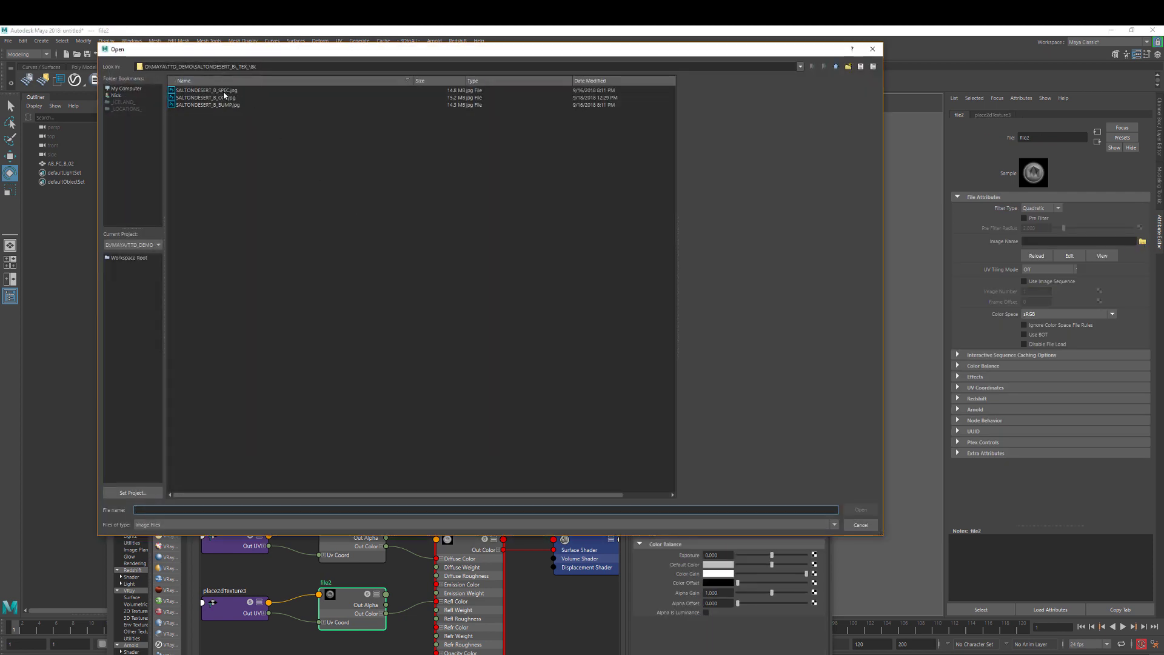
click(225, 91)
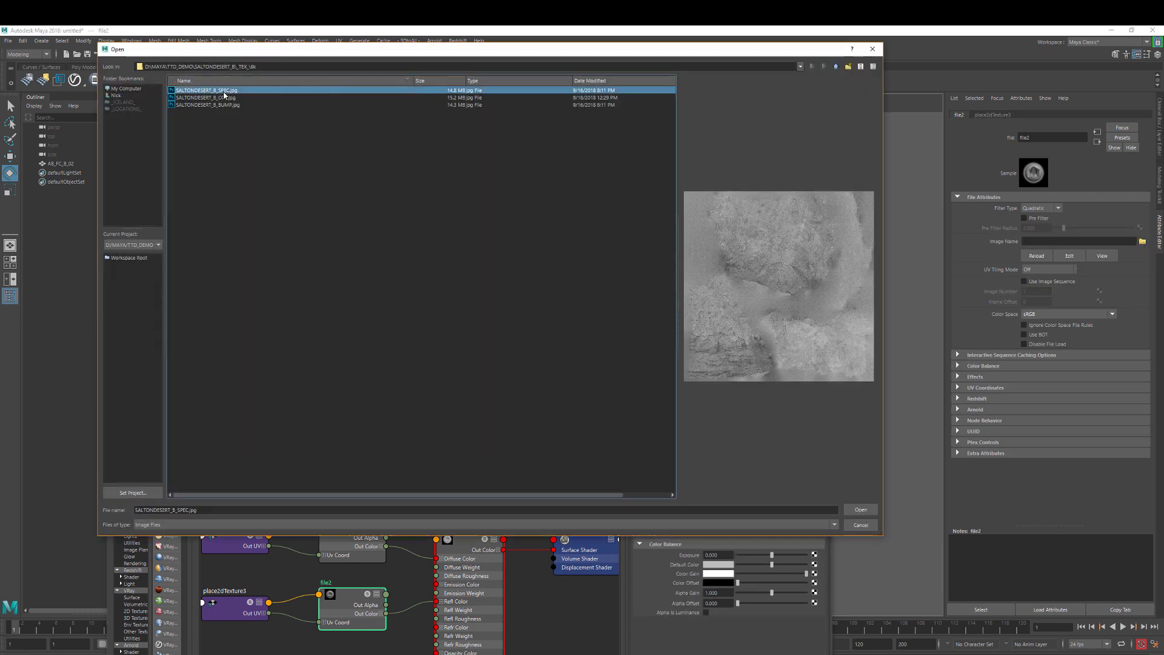
click(861, 510)
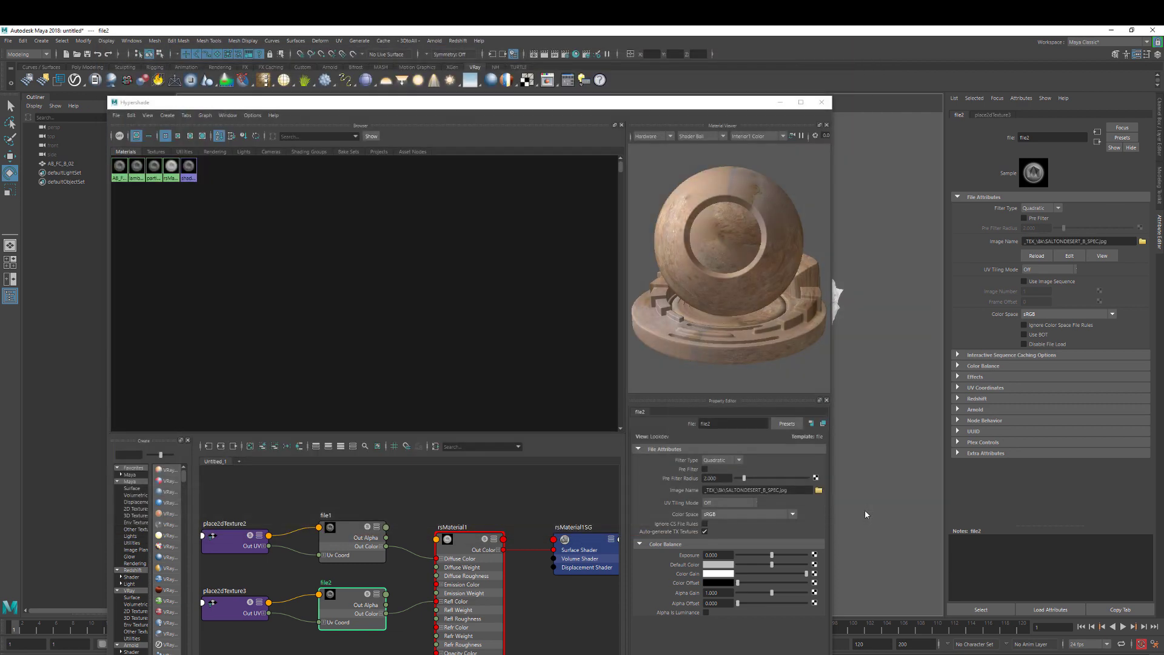
Add a RedshiftBumpMap node and connect its output to the Redshift material's Bump Input
click(173, 167)
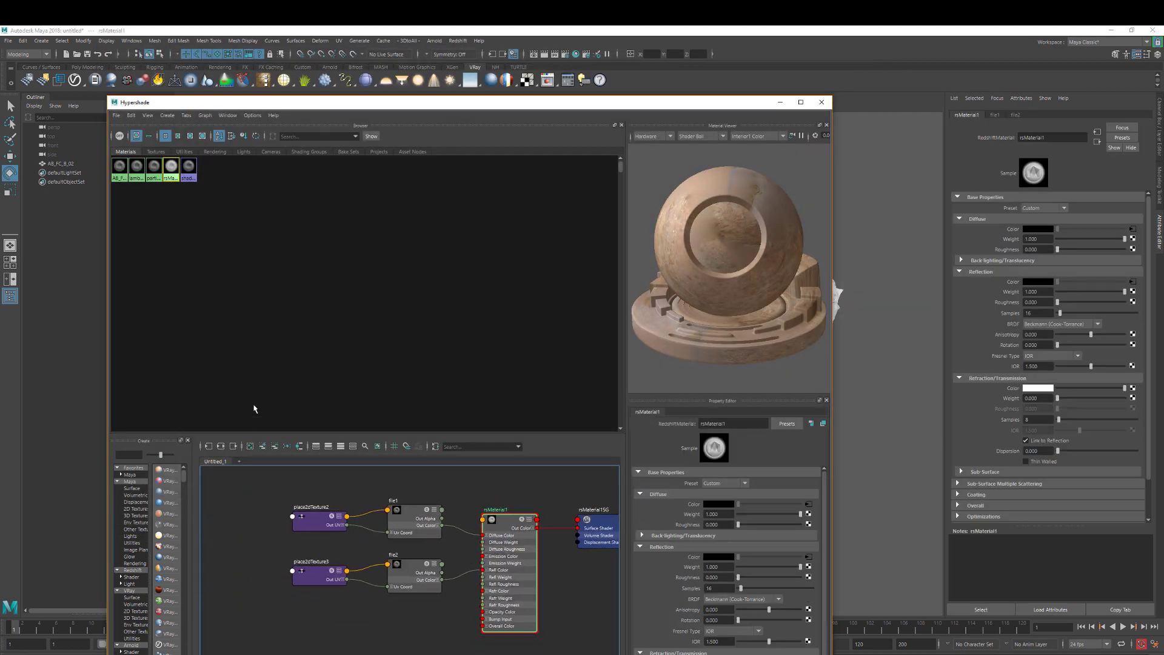
drag(200, 496, 299, 479)
drag(311, 104, 320, 45)
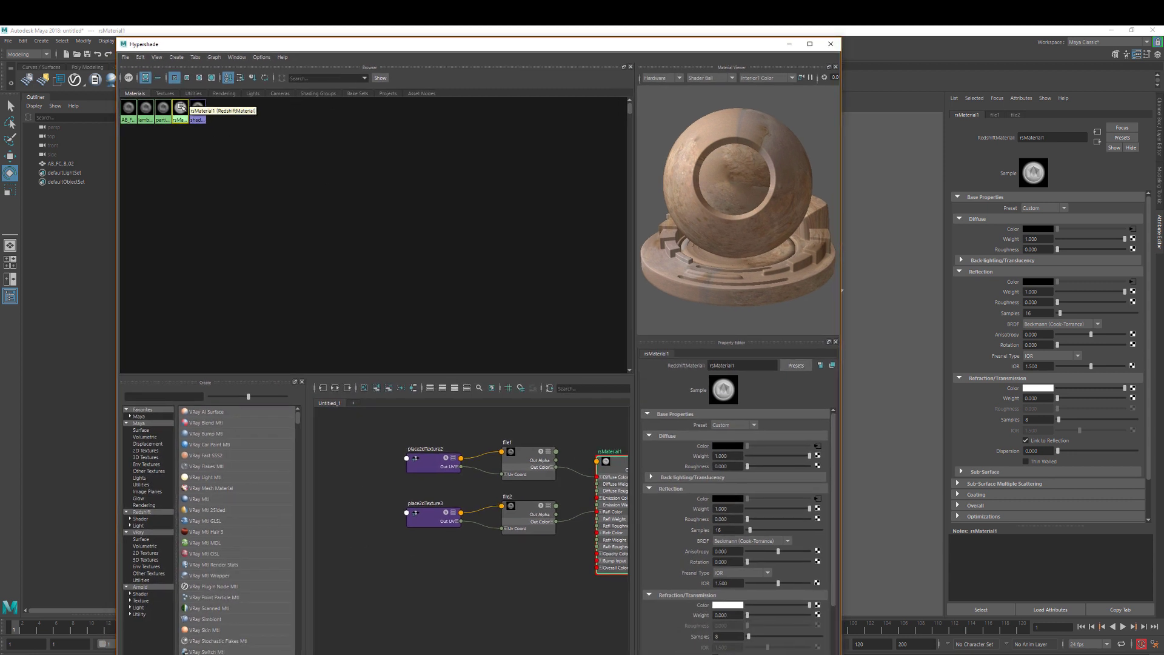
click(141, 520)
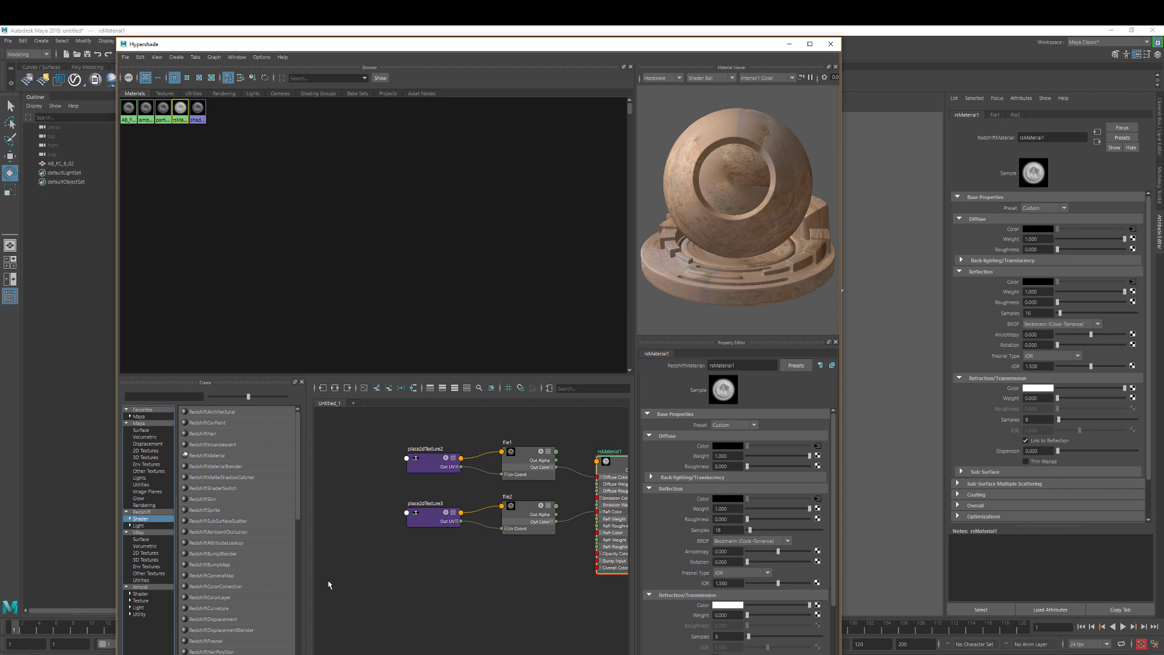
click(209, 565)
drag(348, 589, 481, 550)
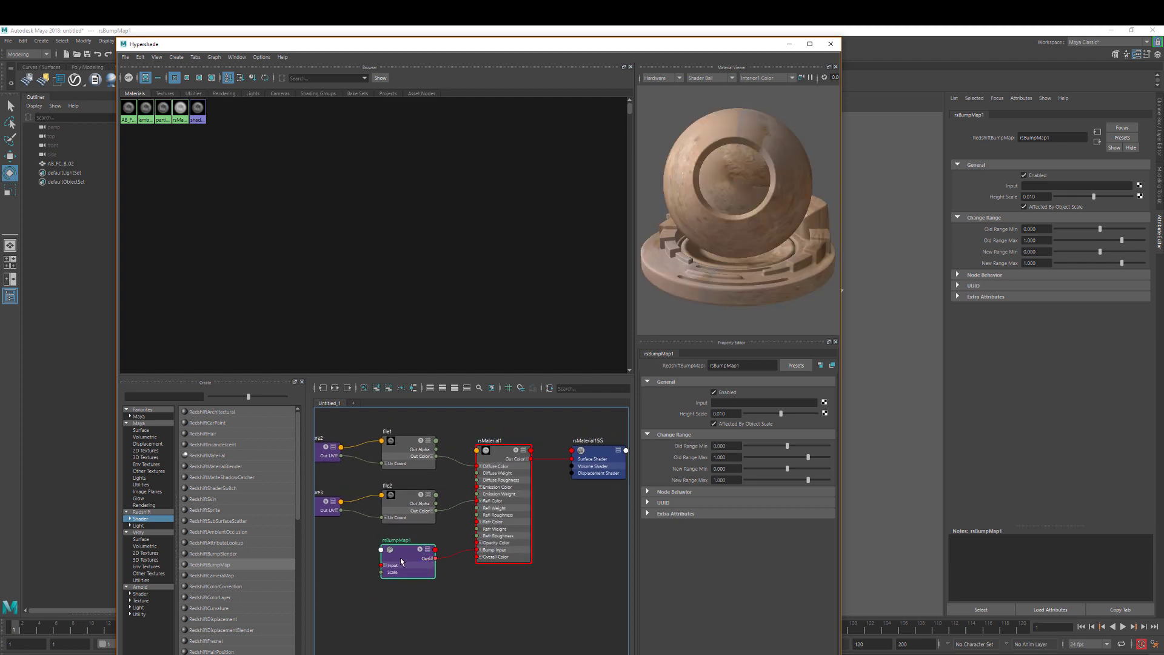
Map a File texture to the bump map node's Input and load SALTONDESERT_B_BUMP.jpg into it
click(824, 403)
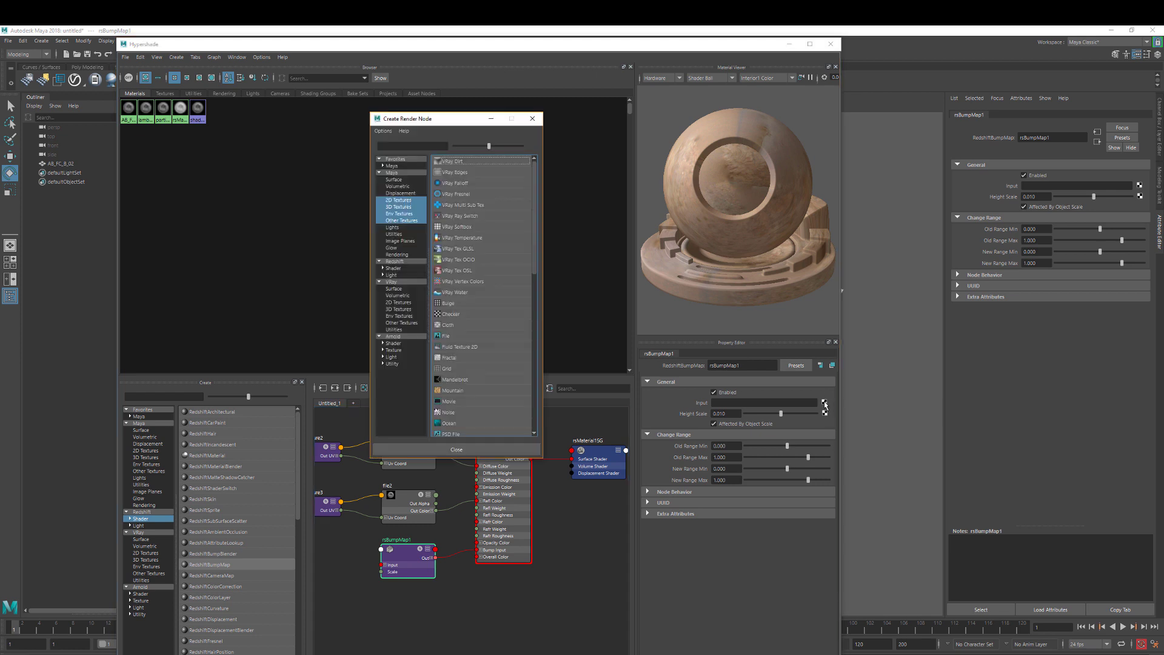
click(450, 332)
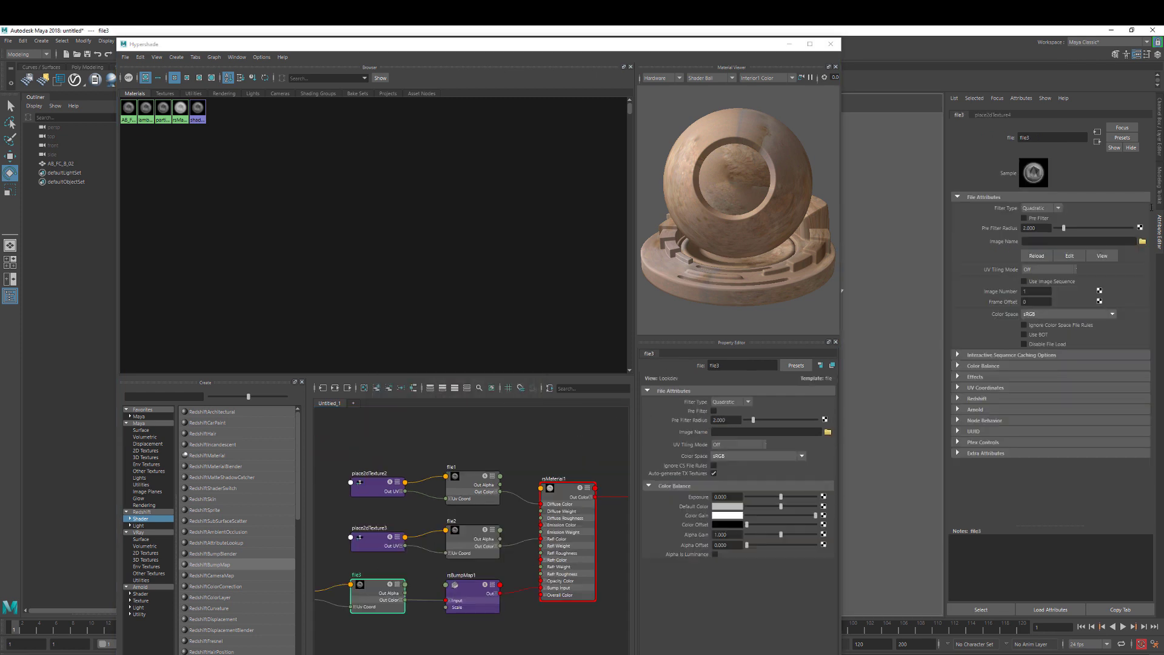
click(1143, 242)
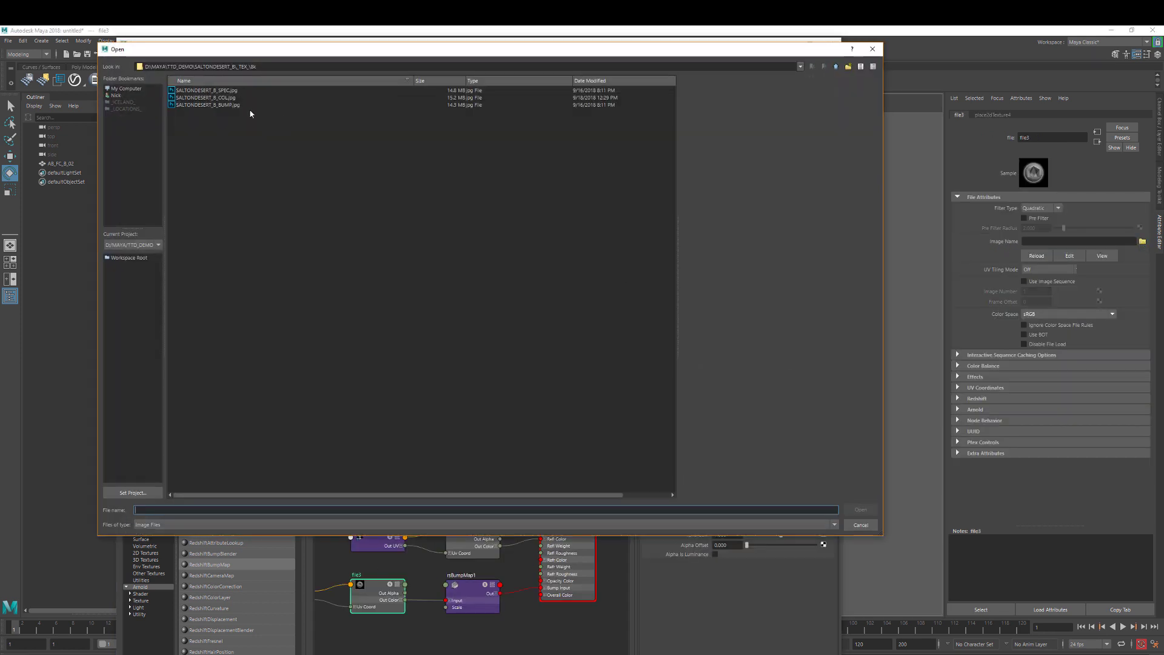
click(220, 106)
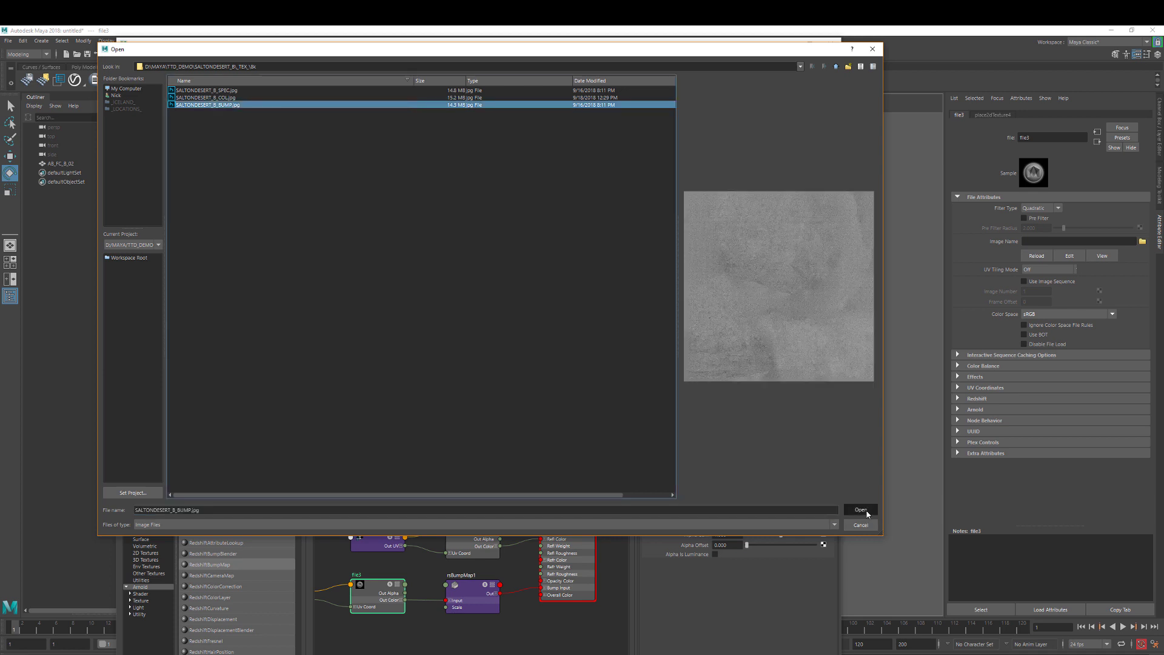
click(866, 511)
click(514, 557)
key(a)
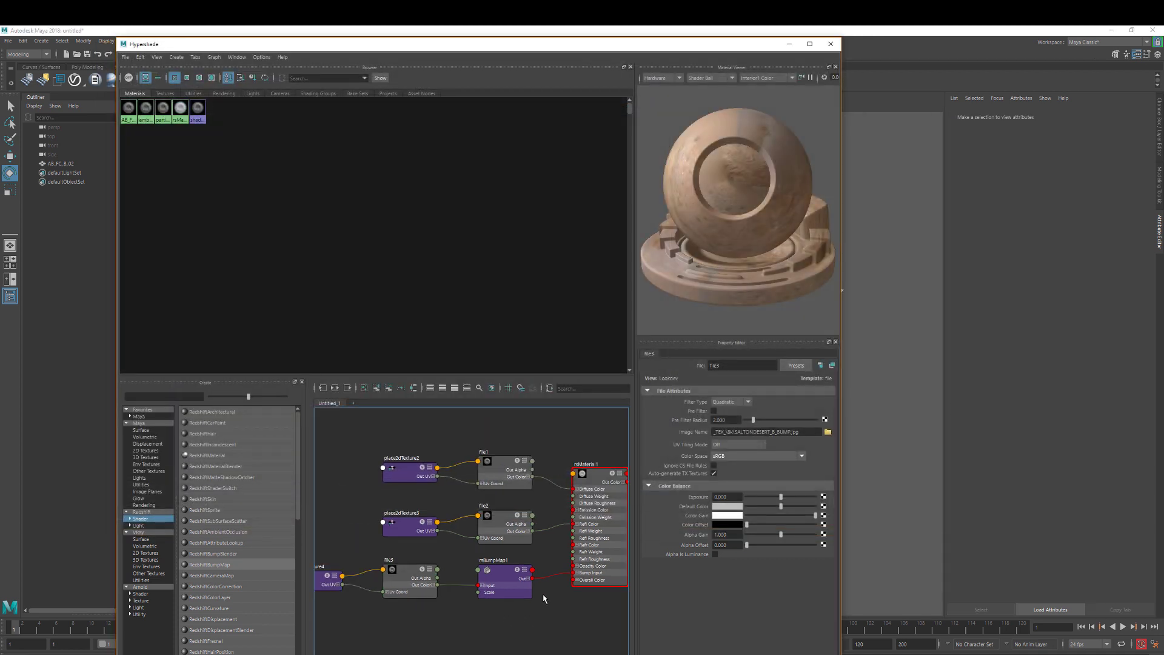
Set the bump map node's Height Scale to 0.1
click(510, 571)
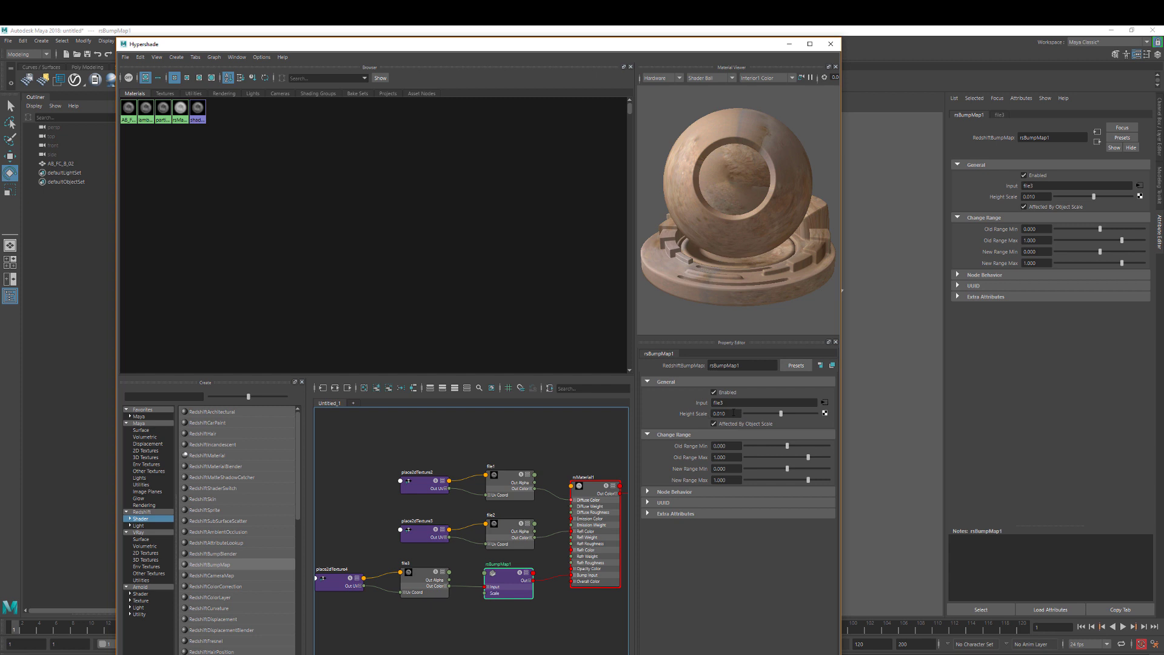
double_click(727, 414)
text(0.1)
key(Return)
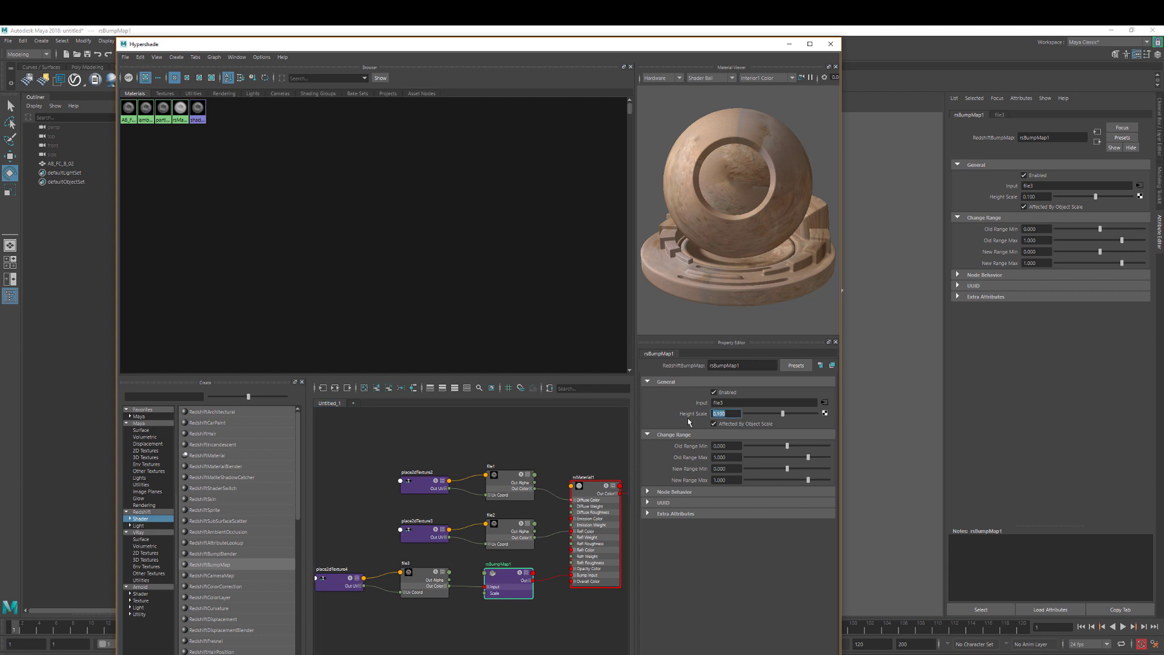
click(539, 613)
drag(495, 587, 493, 583)
Add a Redshift displacement with a File texture to the Displacement Shader slot in the material shading group's Redshift attributes
alt+middle_drag(563, 626, 465, 596)
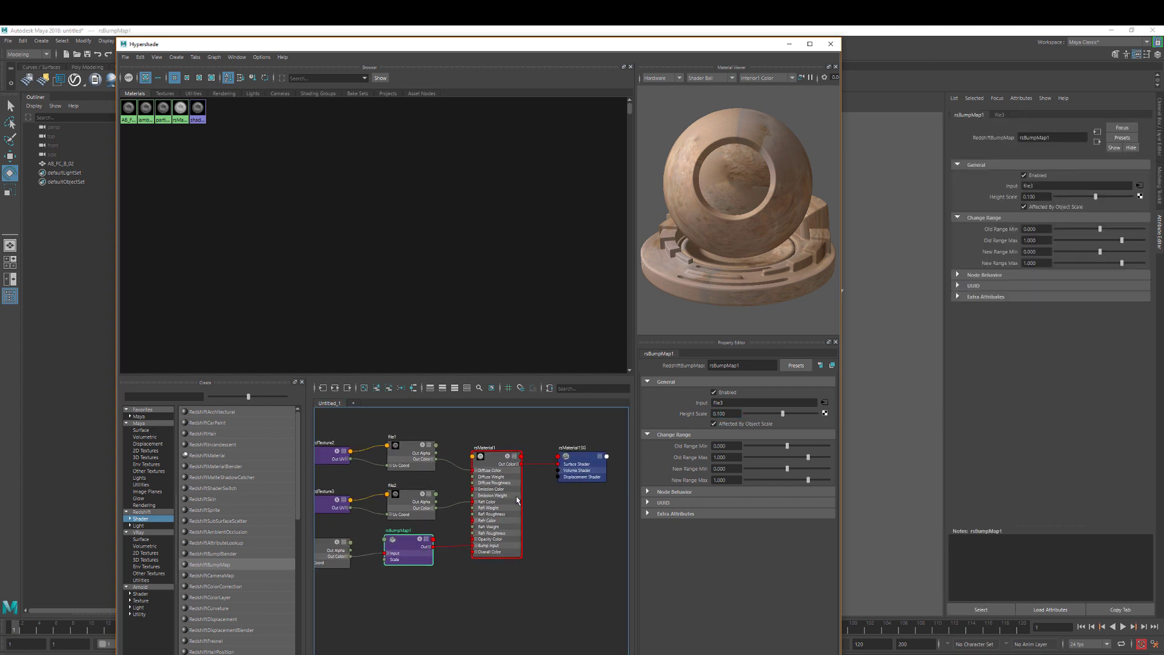
click(489, 463)
click(579, 461)
alt+middle_drag(612, 524, 538, 504)
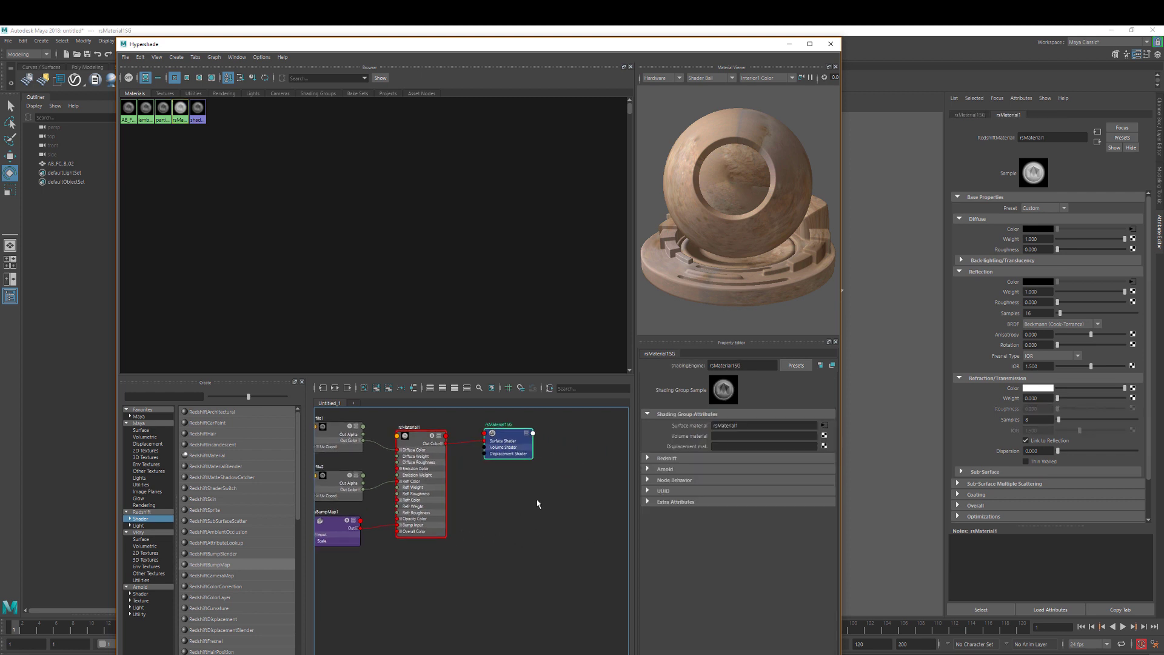
drag(501, 435, 503, 438)
drag(504, 434, 501, 438)
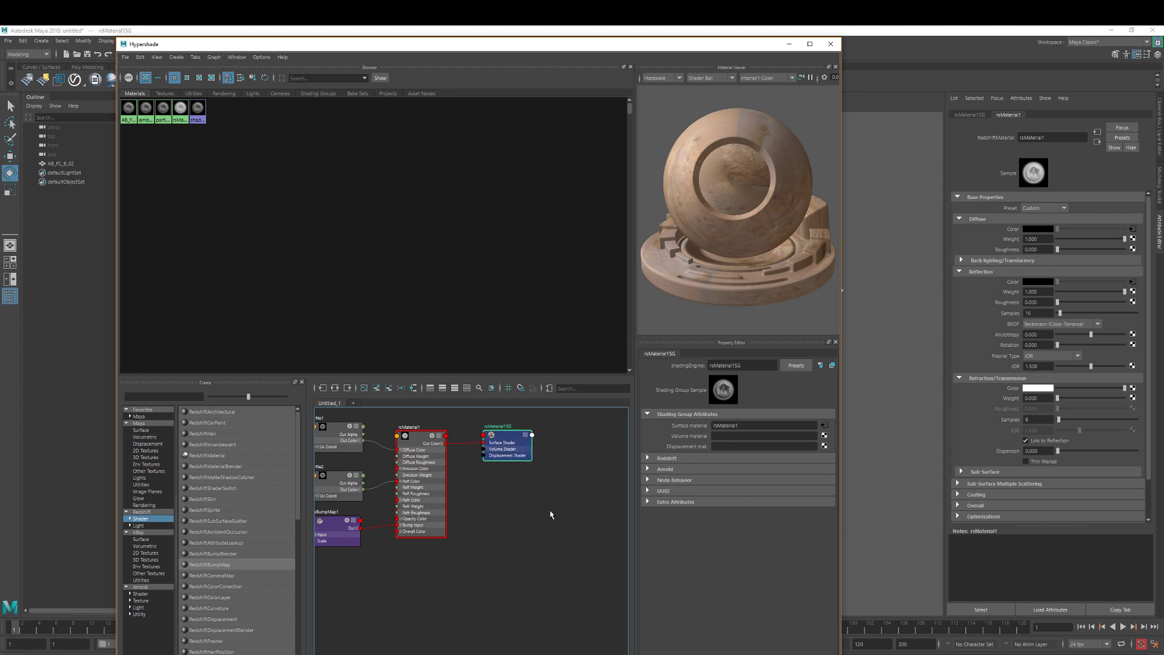
alt+middle_drag(510, 452, 525, 443)
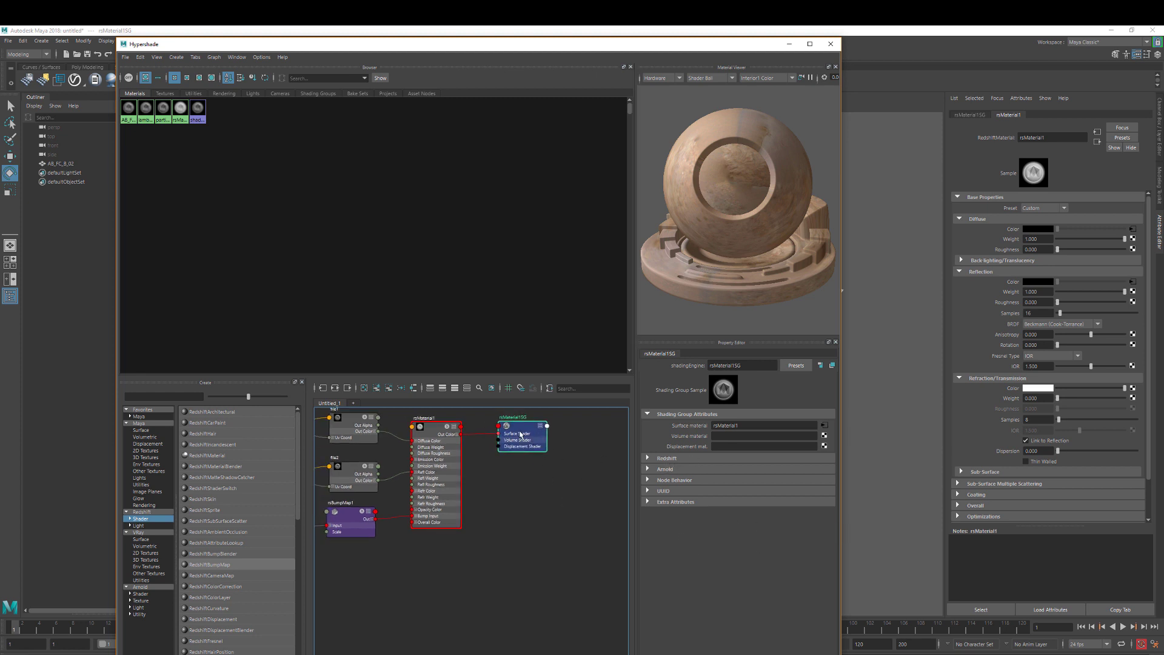
click(669, 459)
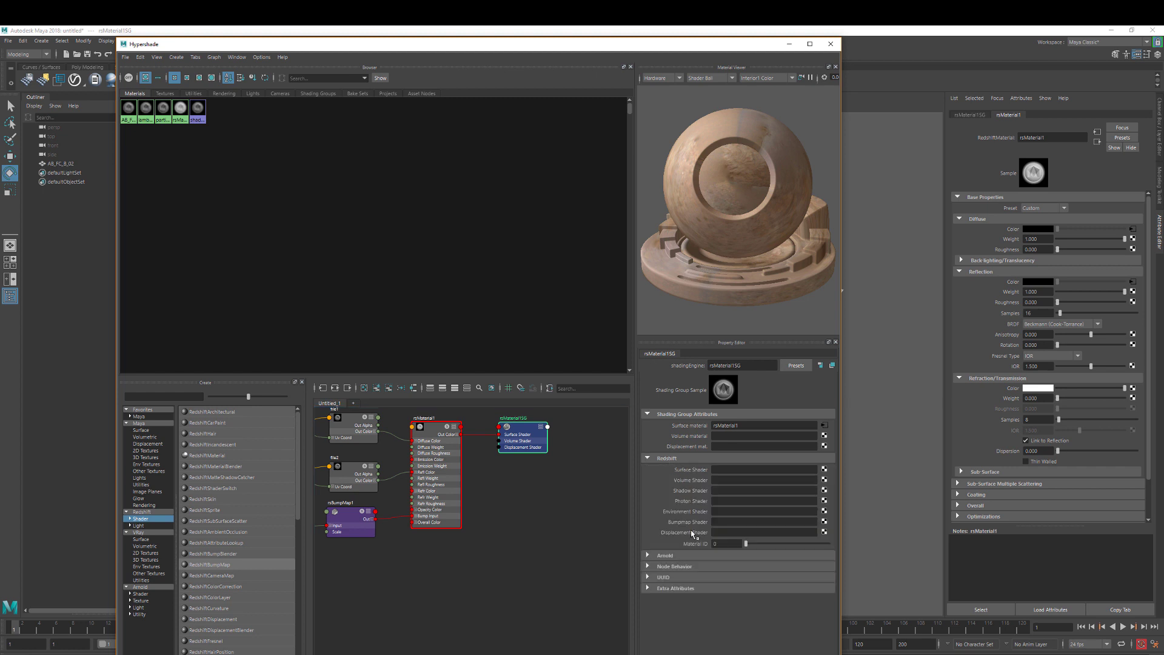
click(825, 532)
click(453, 347)
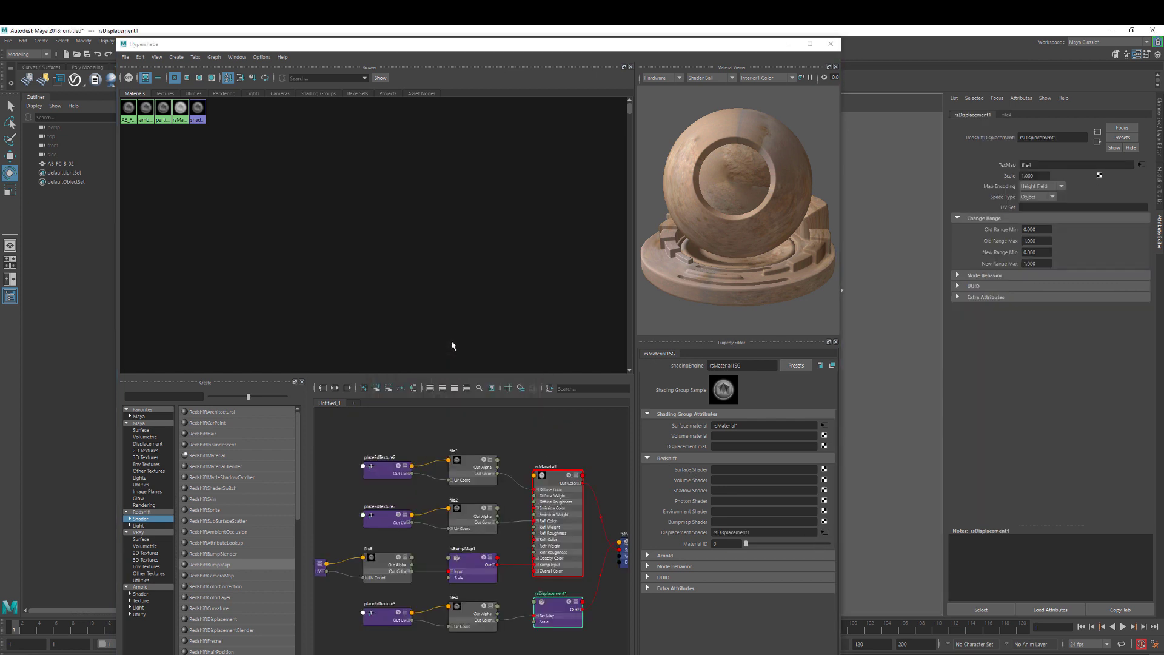
Load SALTONDESERT_B_DM_16.tif from the _TEX_ folder into the displacement node's File texture, and clear the selection
click(1141, 166)
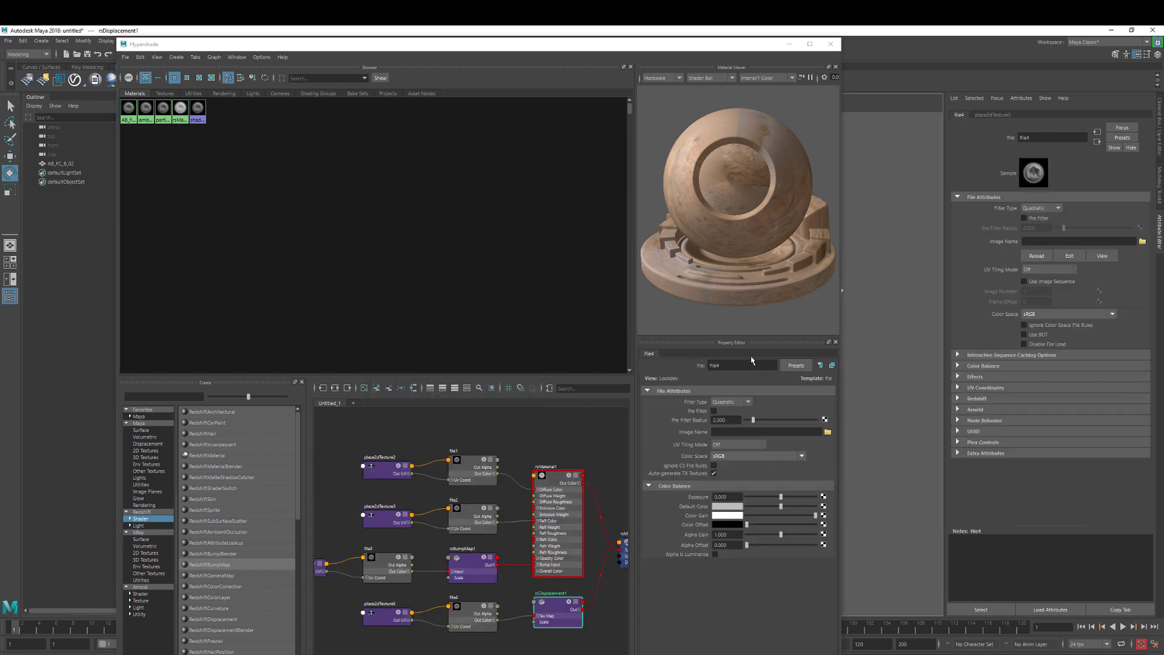
click(1143, 241)
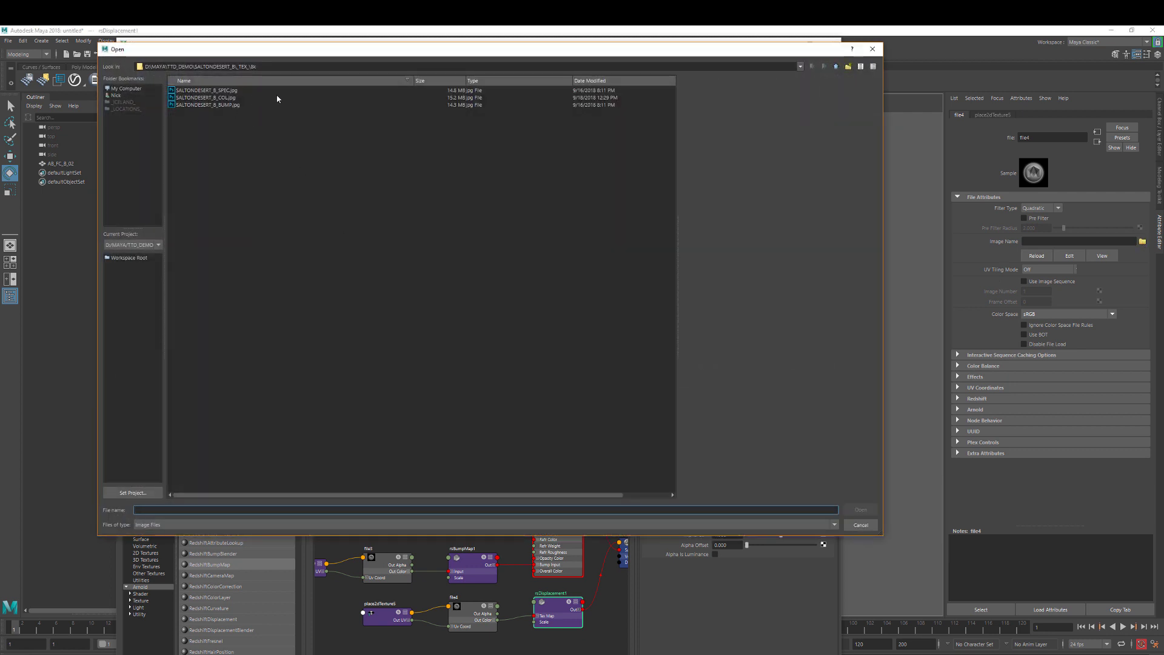
click(835, 67)
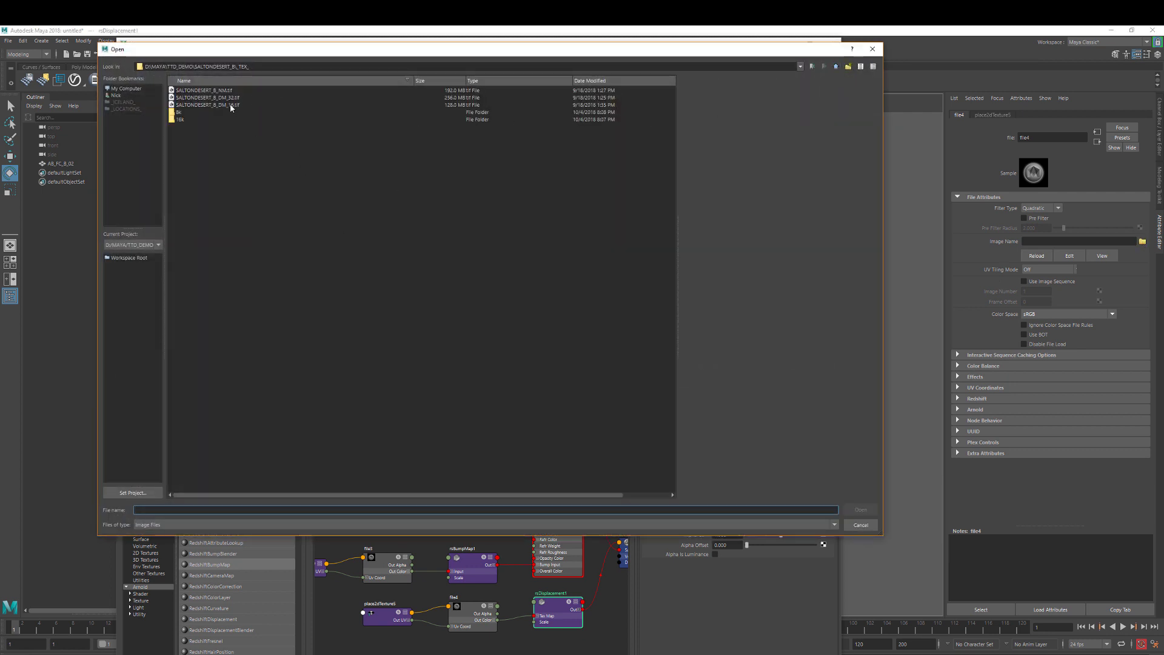
click(230, 105)
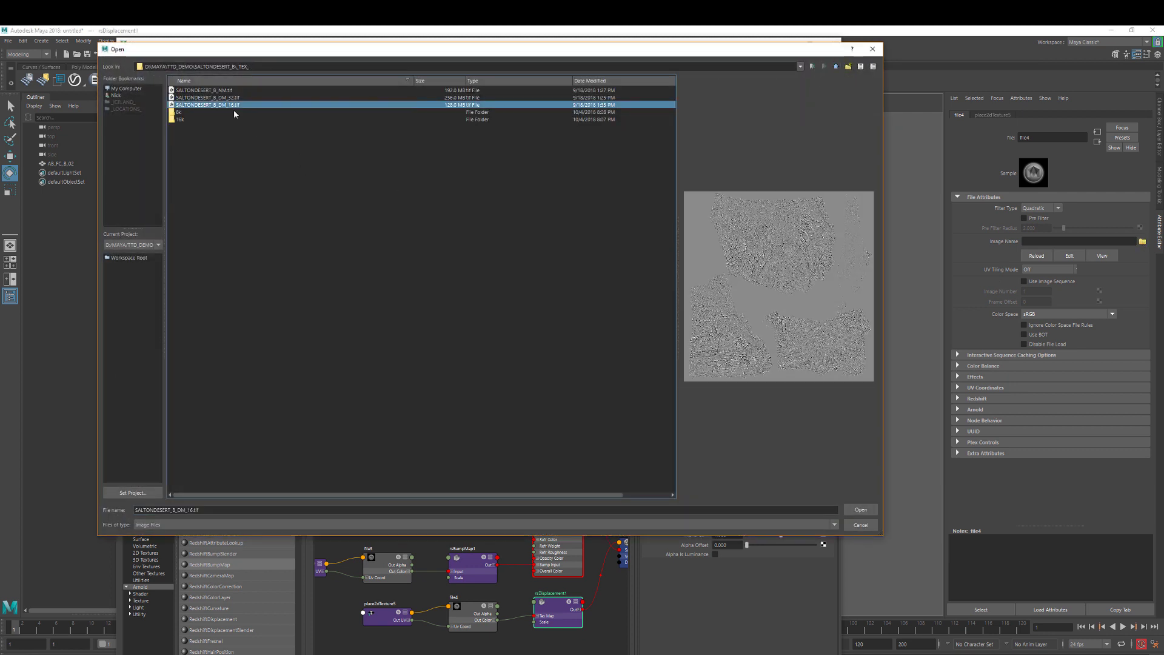
click(861, 511)
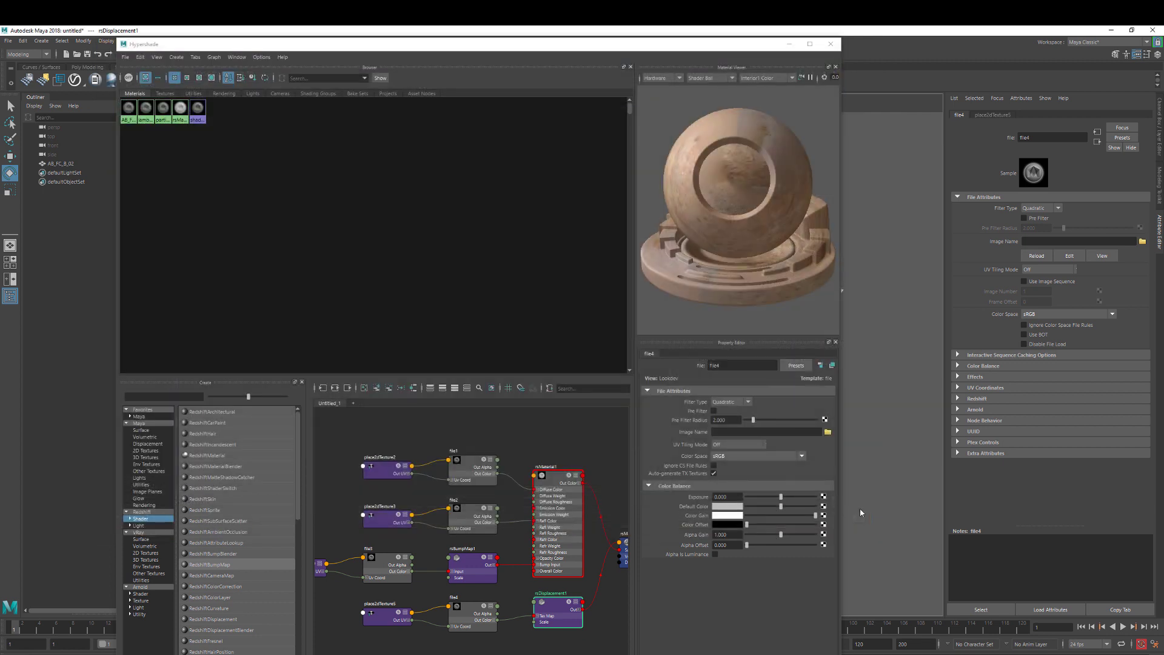
click(600, 603)
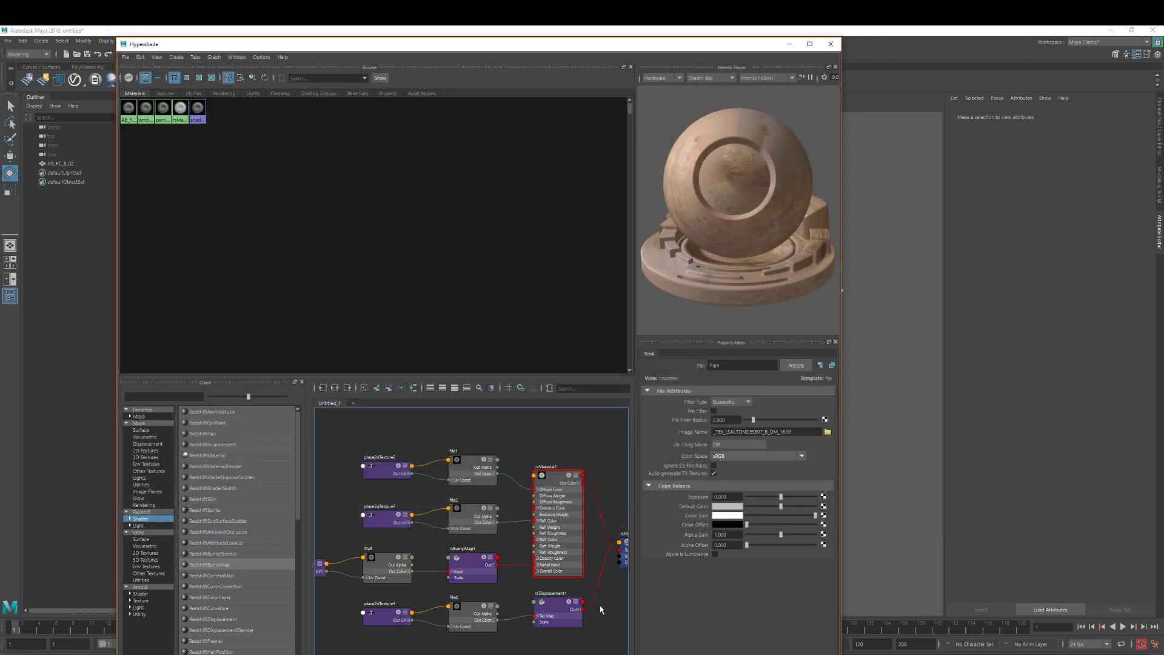
Reposition the material's shading group node beside the Redshift material in the node graph
alt+middle_drag(600, 604, 468, 563)
drag(512, 505, 530, 461)
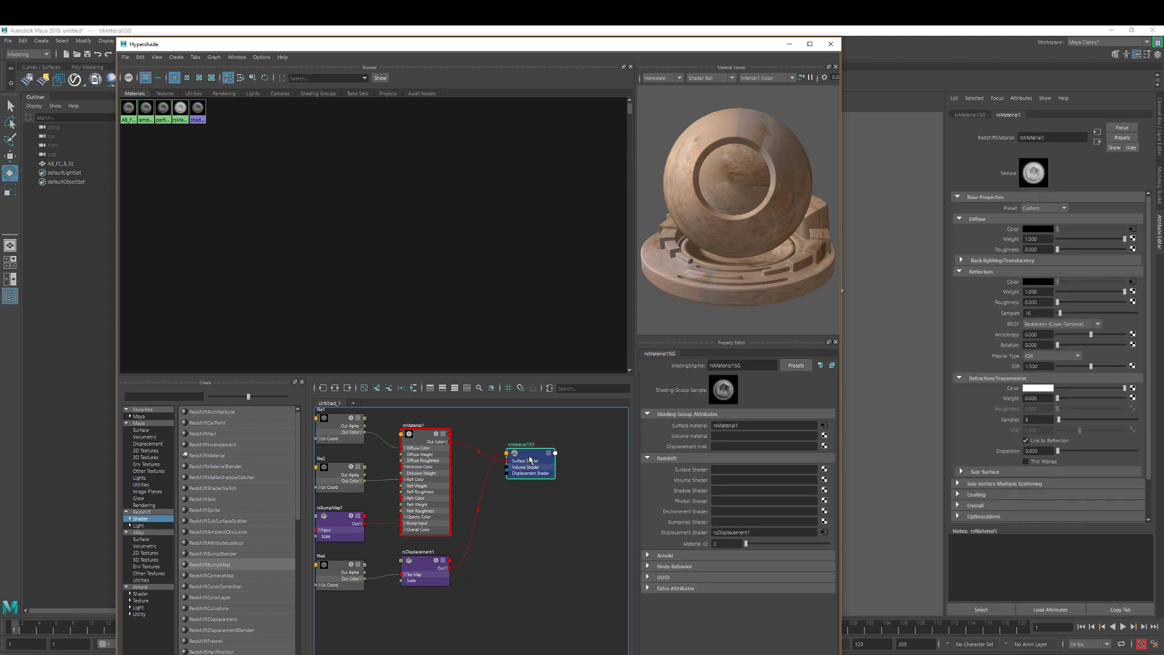
drag(534, 458, 533, 455)
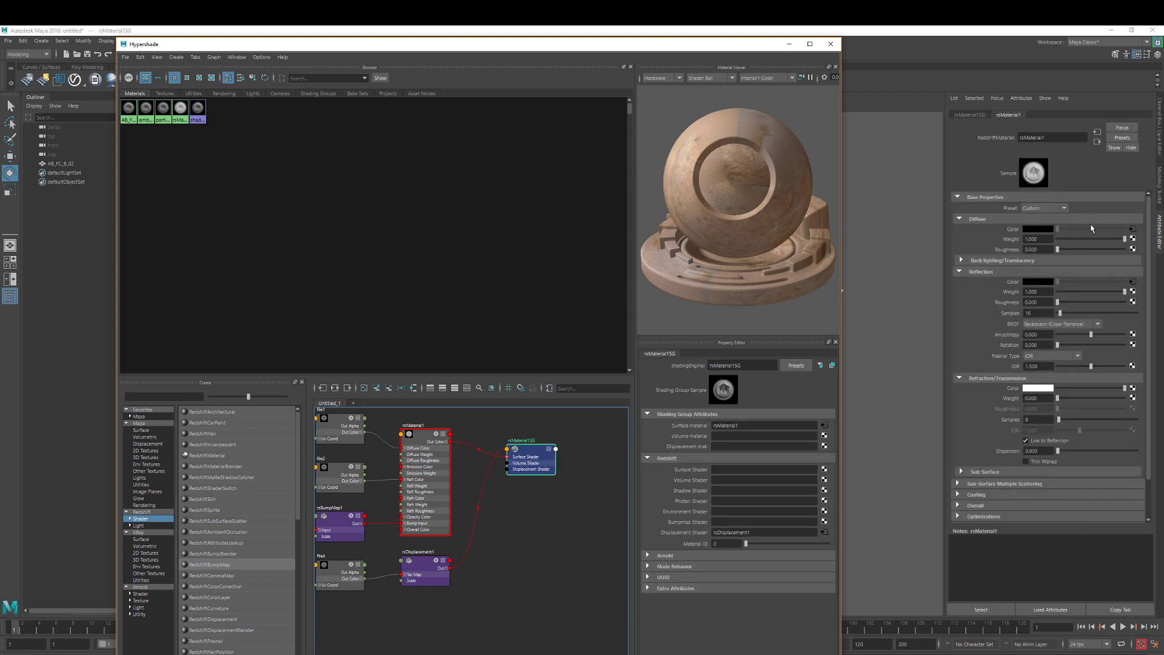
Try to set the Redshift displacement node's Scale to 0.5, and clear the selection
click(433, 571)
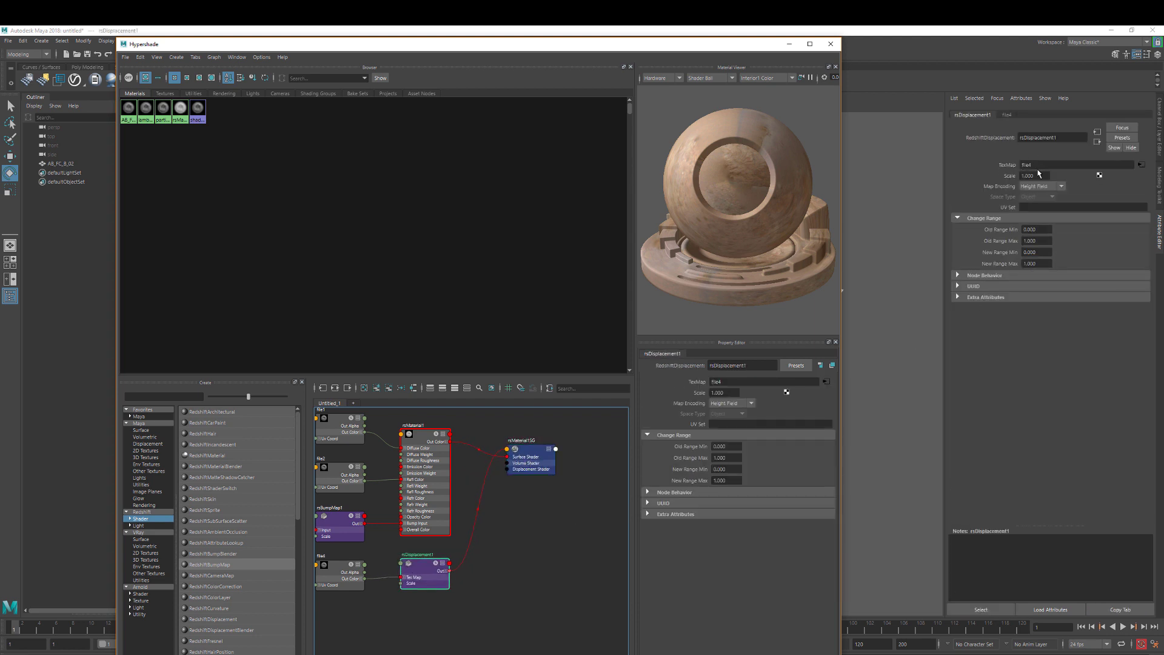
click(1037, 175)
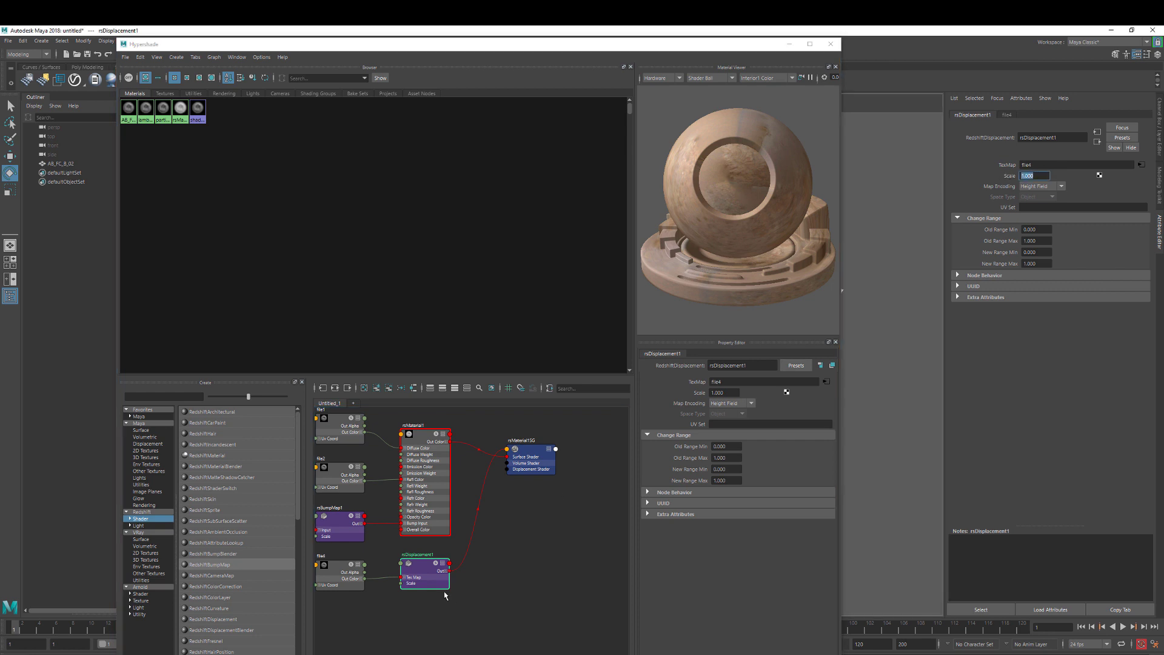
drag(418, 572, 414, 574)
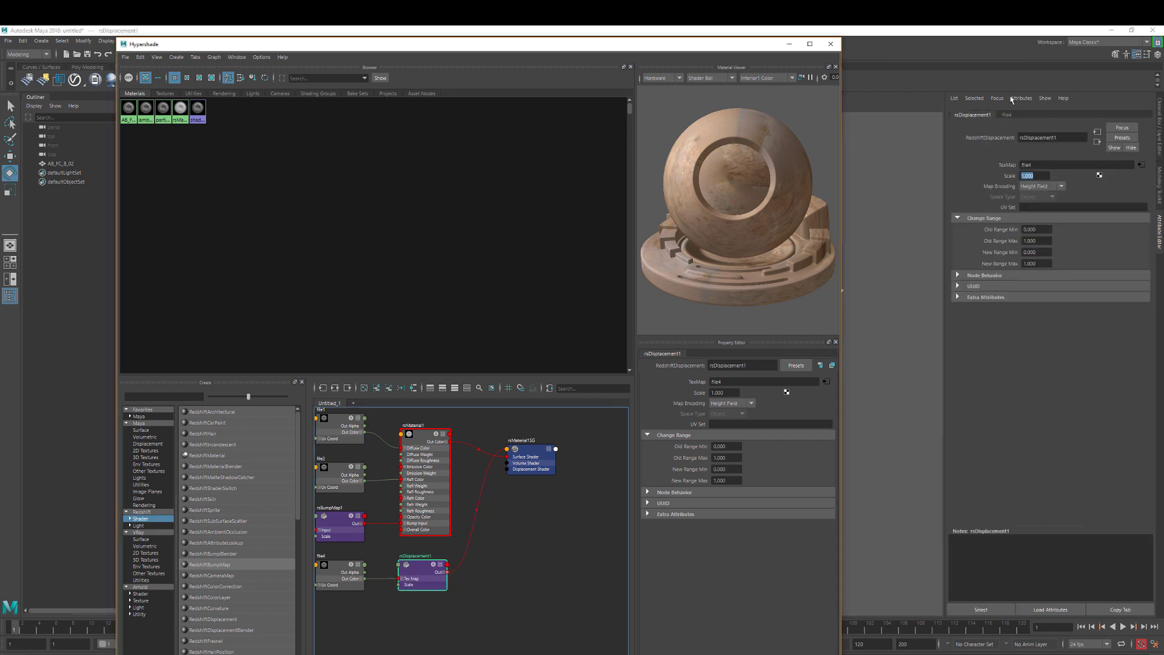
drag(1039, 176, 1013, 177)
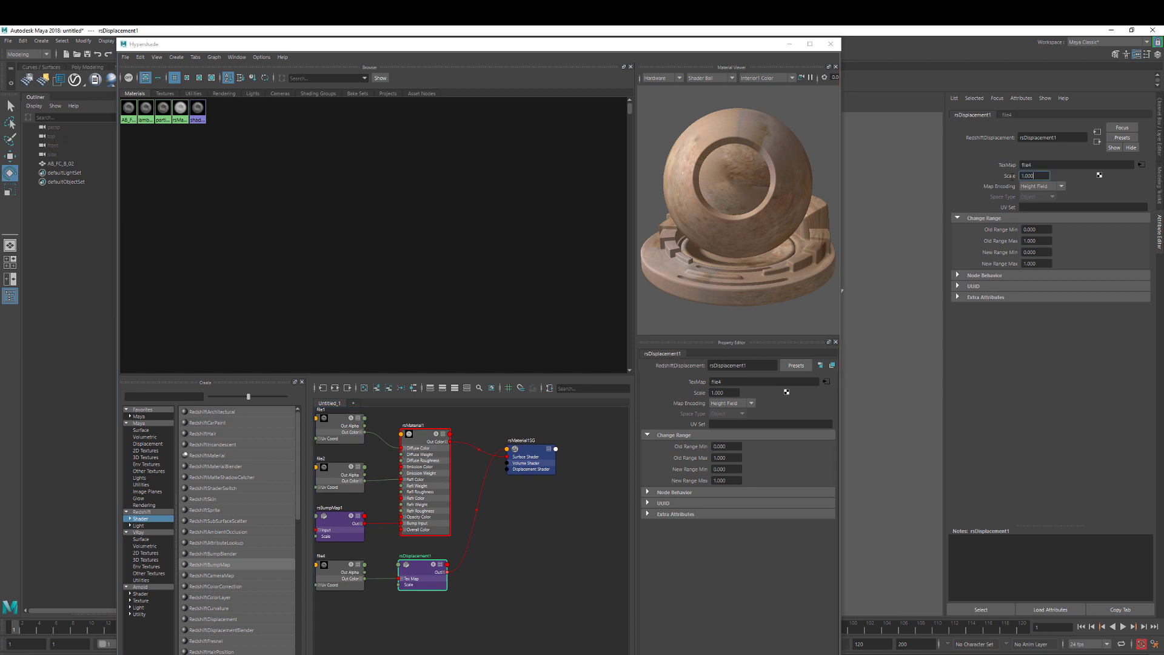
key(BackSpace)
text(.5)
key(Return)
click(891, 410)
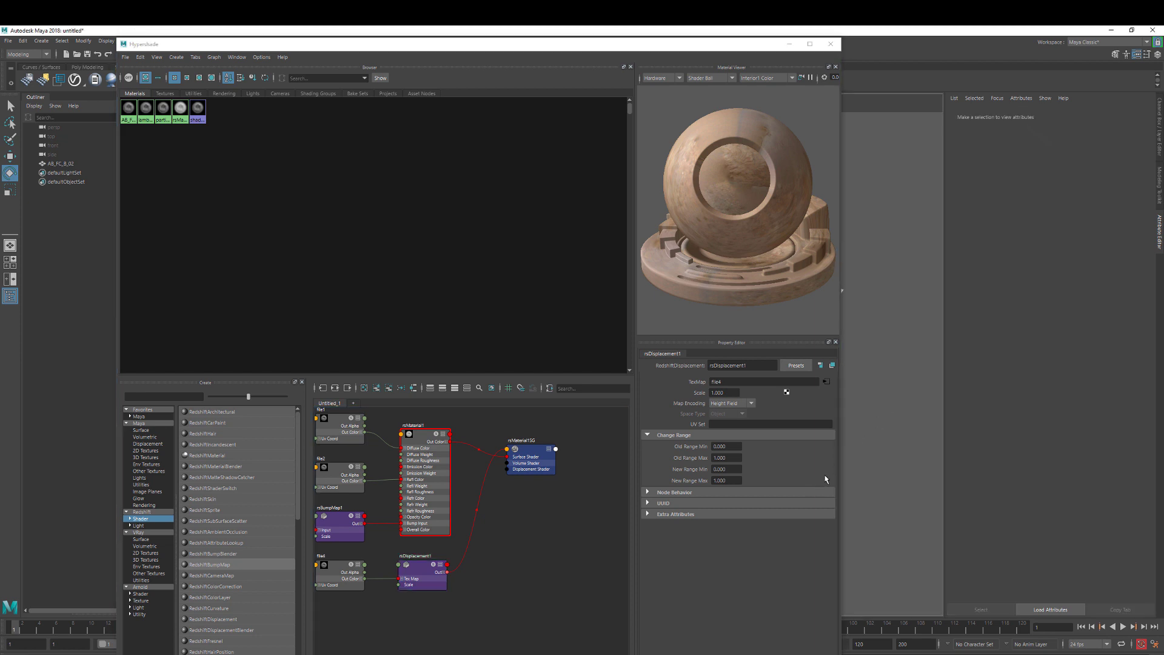
Move the shading group node farther from the material and displacement nodes to spread out the network
drag(531, 452, 550, 441)
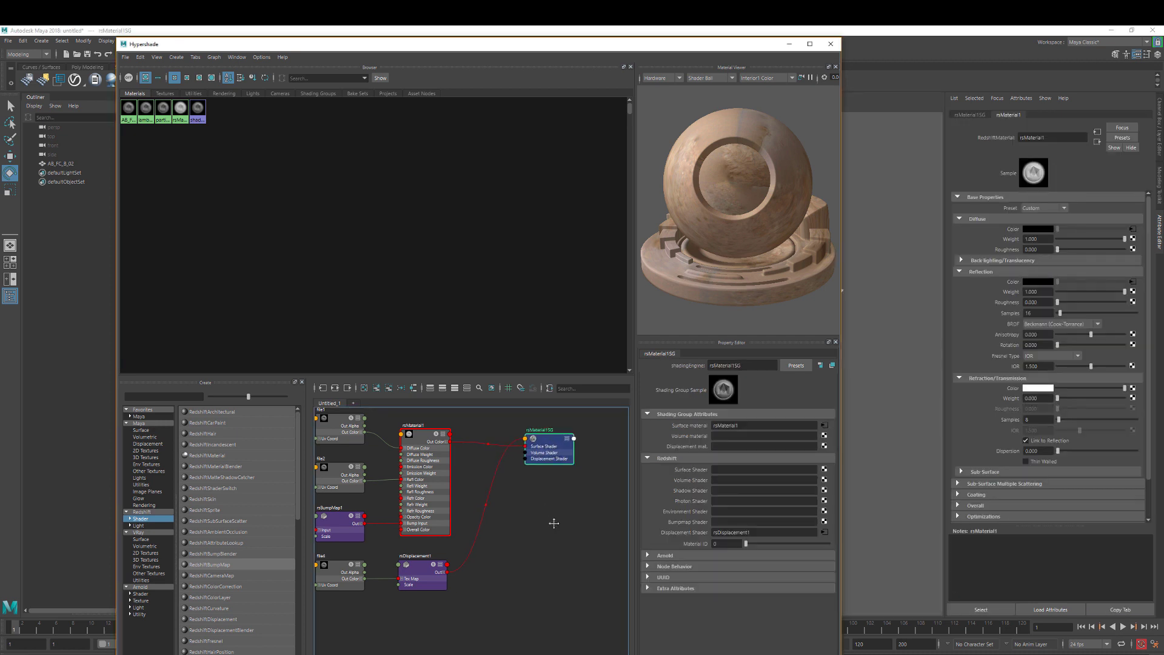
mouse_move(552, 520)
alt+middle_down()
mouse_move(515, 476)
mouse_move(524, 502)
mouse_move(569, 519)
mouse_move(541, 517)
alt+middle_up()
scroll(524, 502, down, 2)
drag(578, 459, 581, 455)
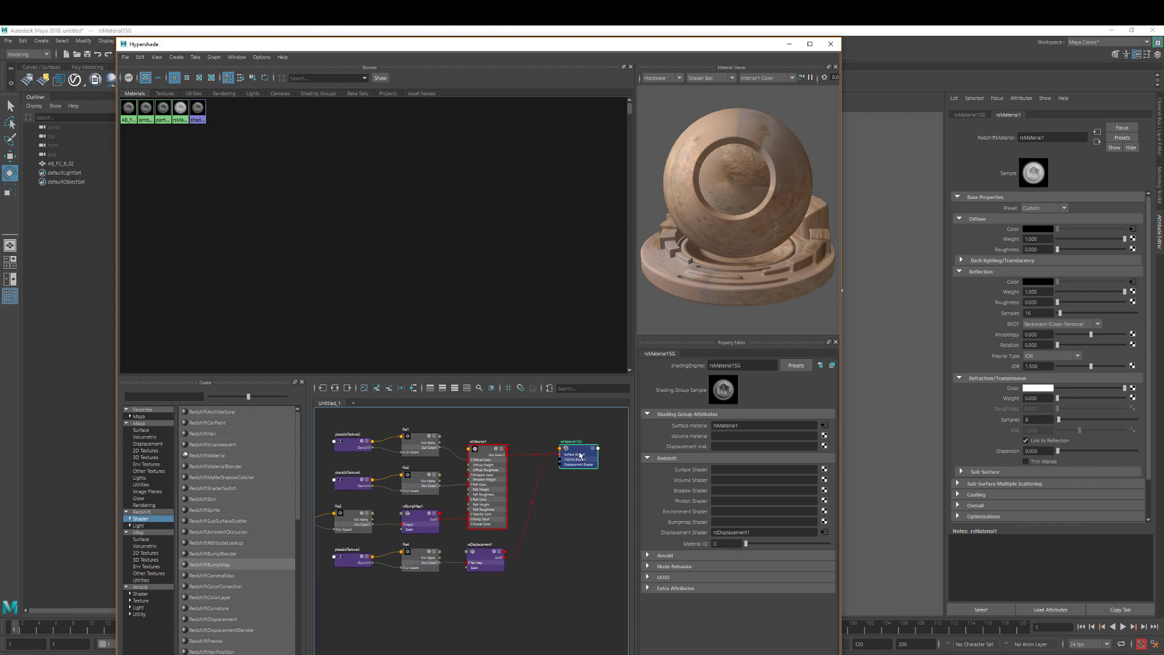
Move the Hypershade window off the viewport and display the terrain shaded with its texture maps
drag(657, 51, 414, 142)
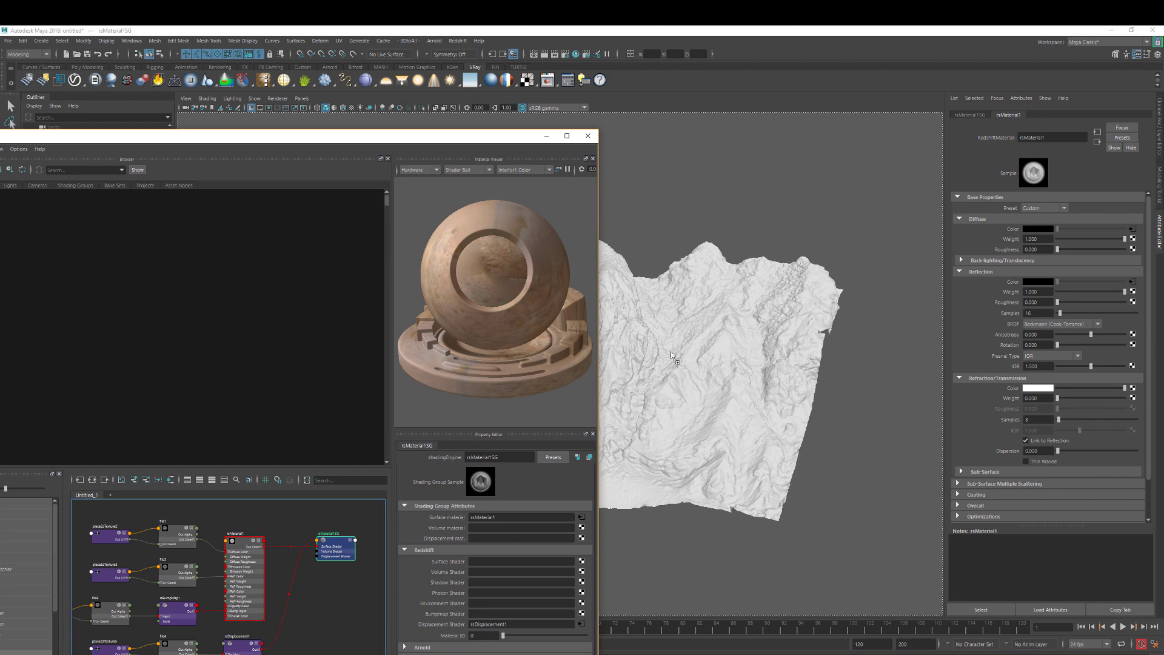
alt+middle_drag(827, 504, 827, 501)
alt+drag(827, 502, 775, 519)
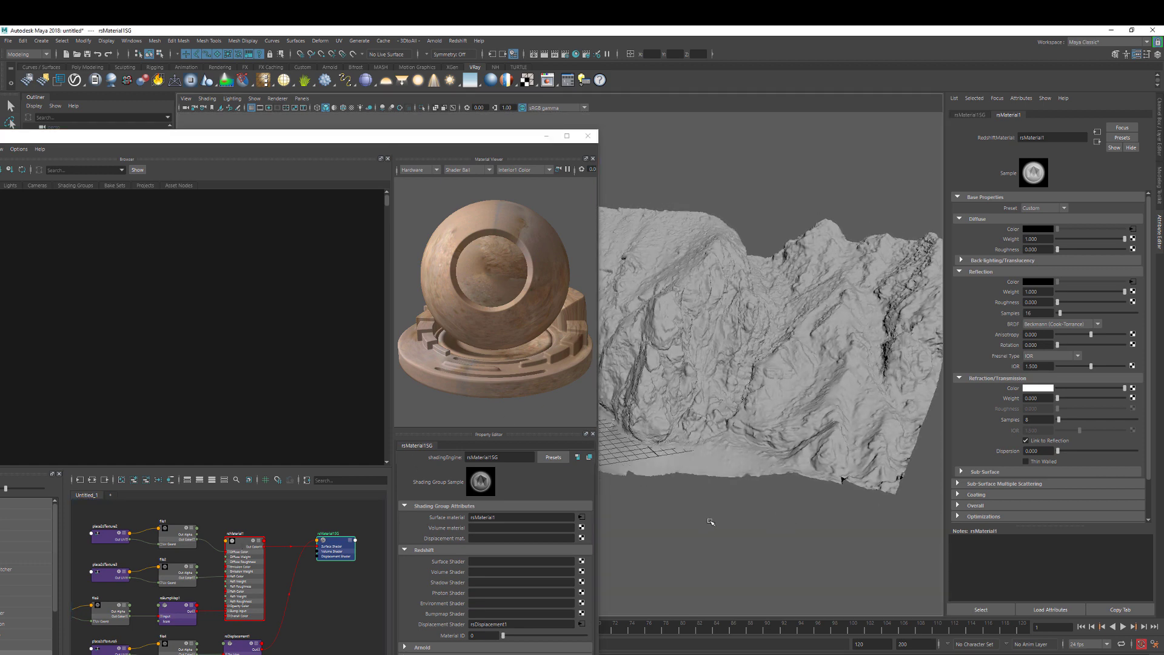
key(6)
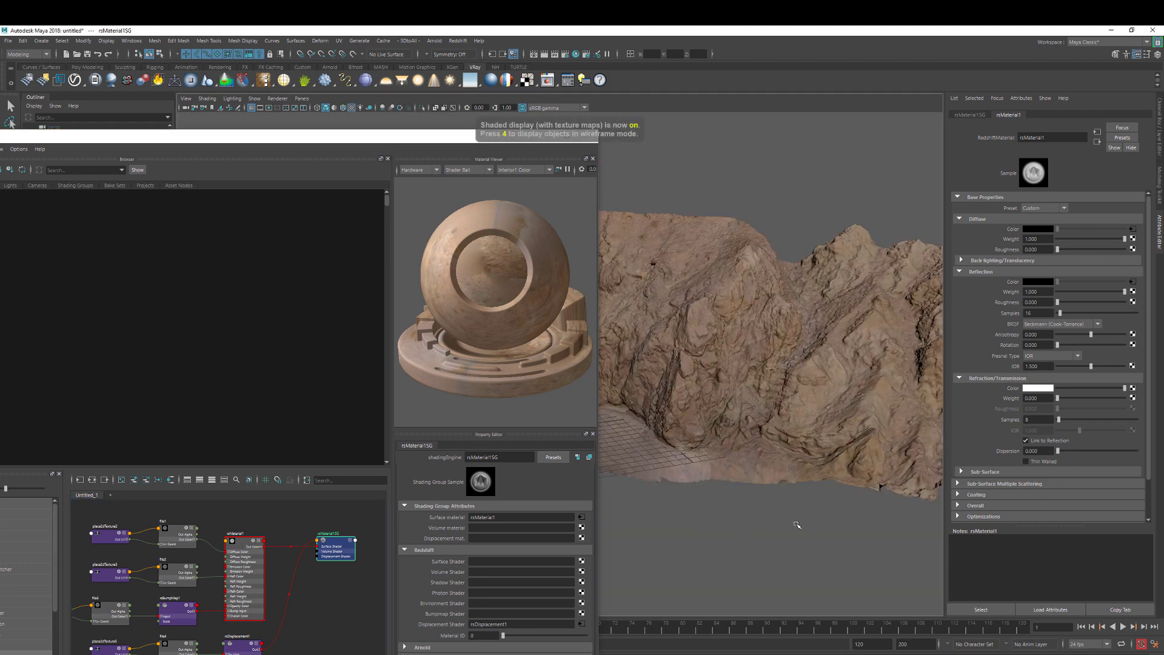
mouse_move(798, 525)
alt+mouse_down()
mouse_move(788, 510)
mouse_move(847, 541)
mouse_move(773, 530)
mouse_move(735, 455)
alt+mouse_up()
Enable Tessellation and Displacement in the Redshift attributes of the AB_FC_B_02 terrain shape, and clear the selection
click(691, 388)
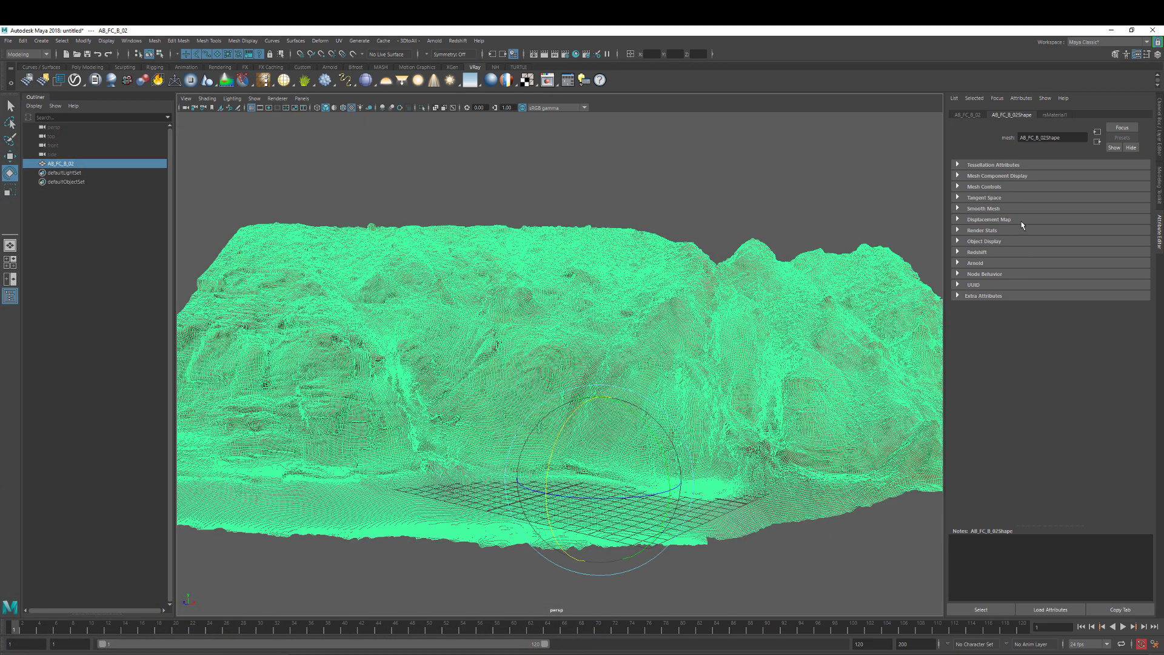
click(982, 231)
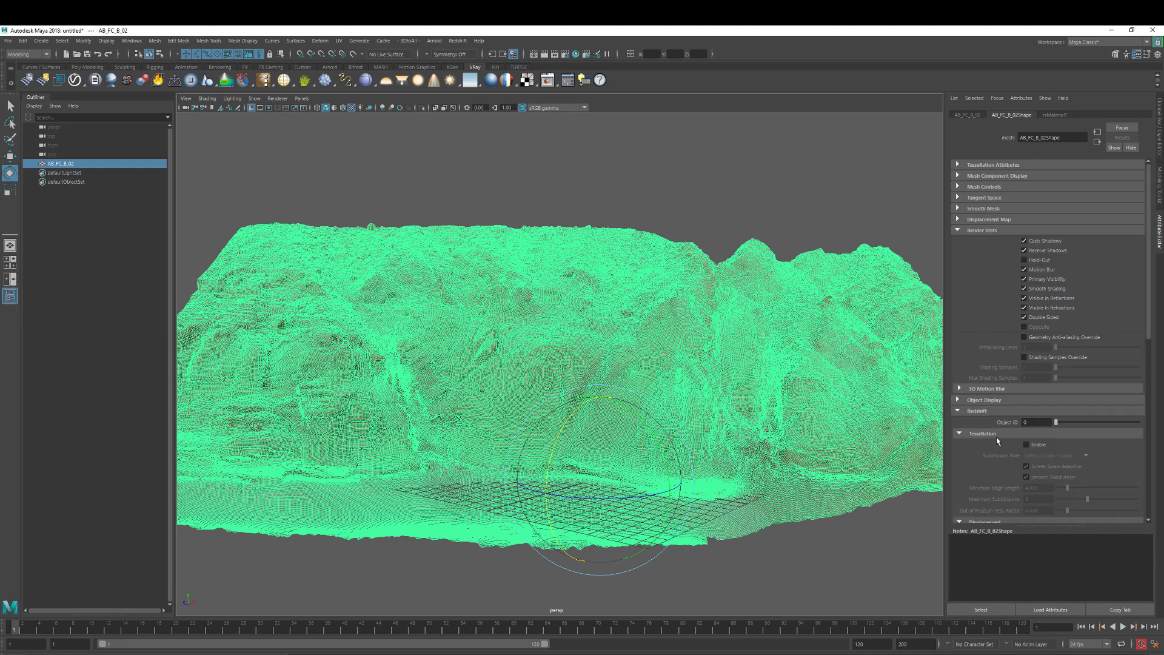
scroll(1149, 285, down, 5)
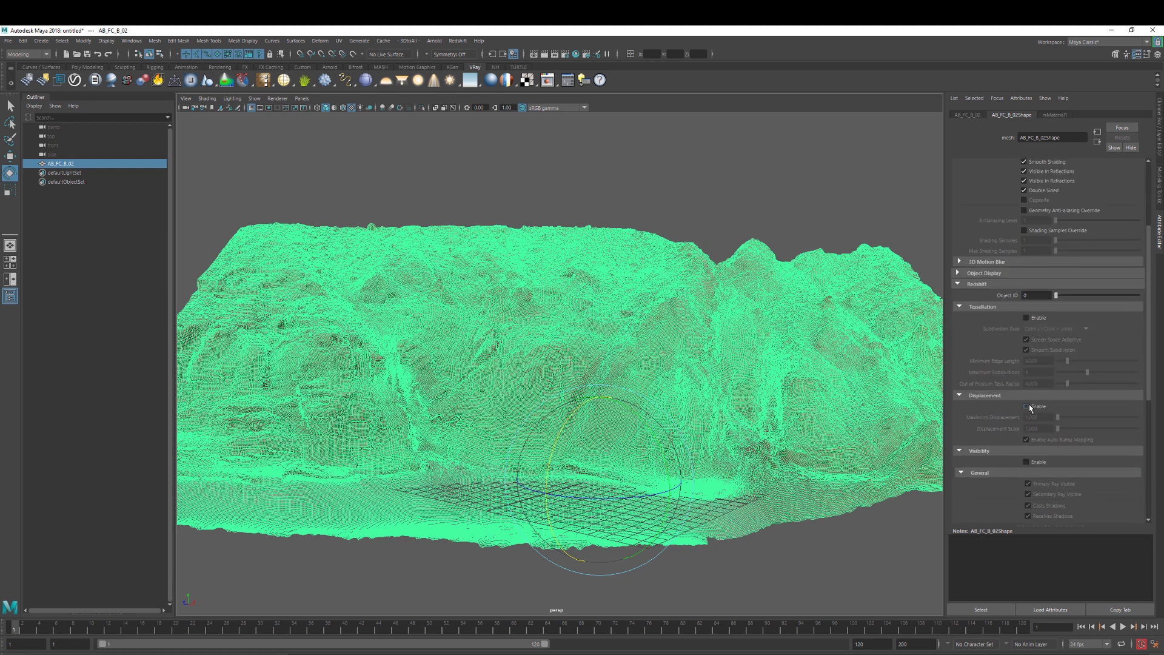
click(1028, 318)
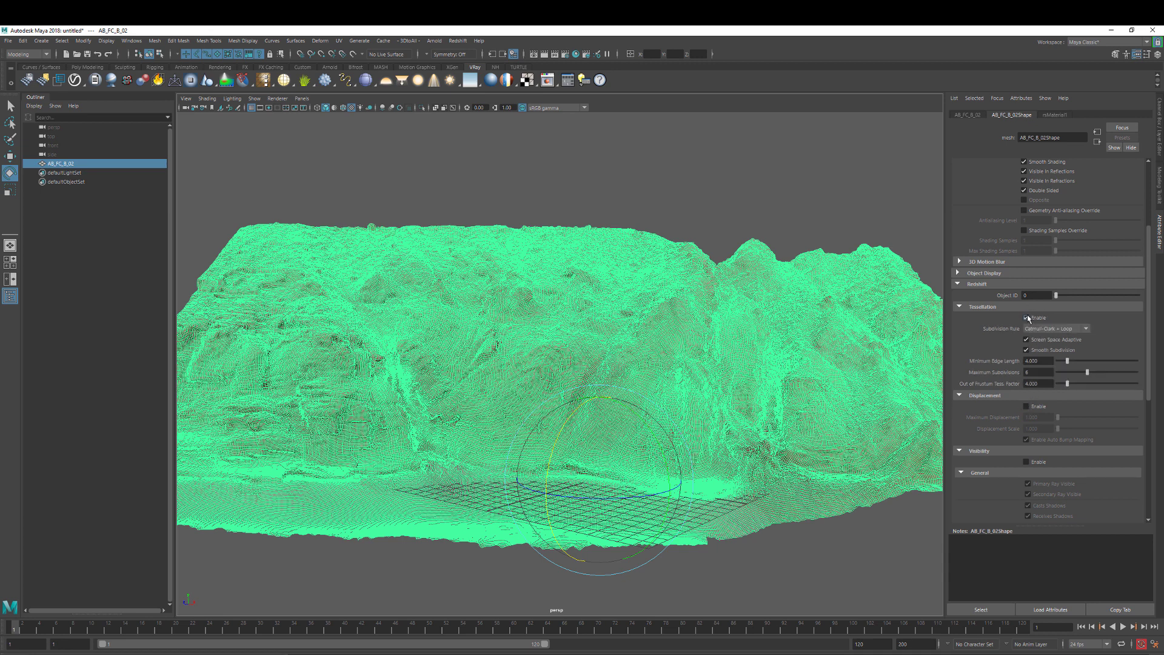
click(1027, 407)
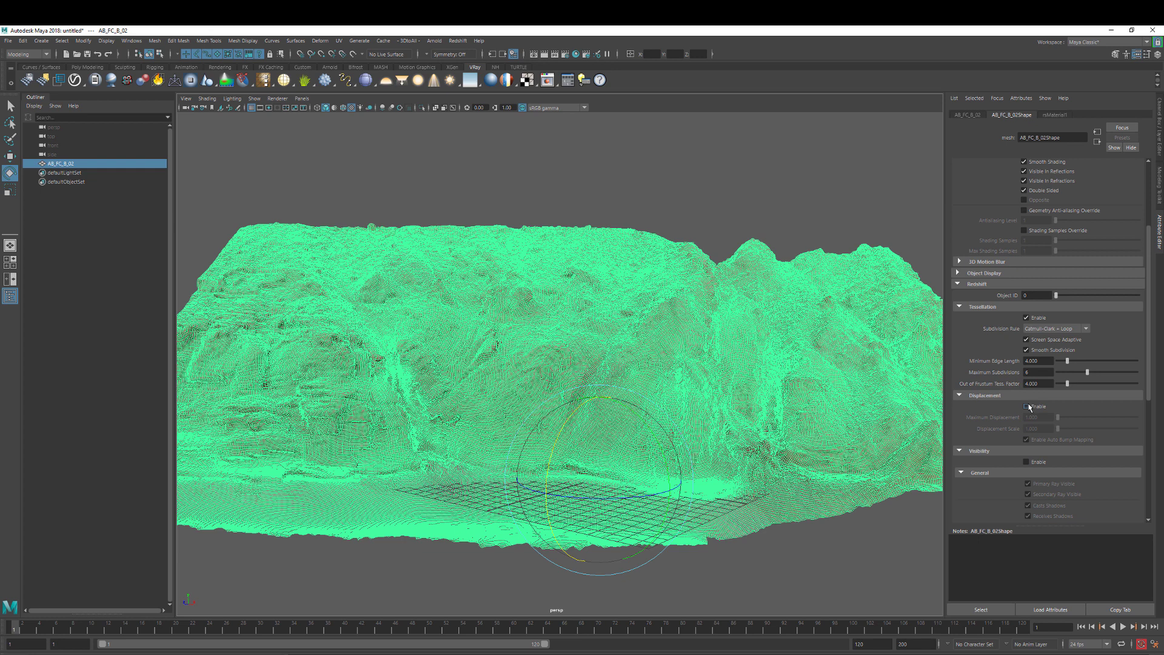
click(869, 537)
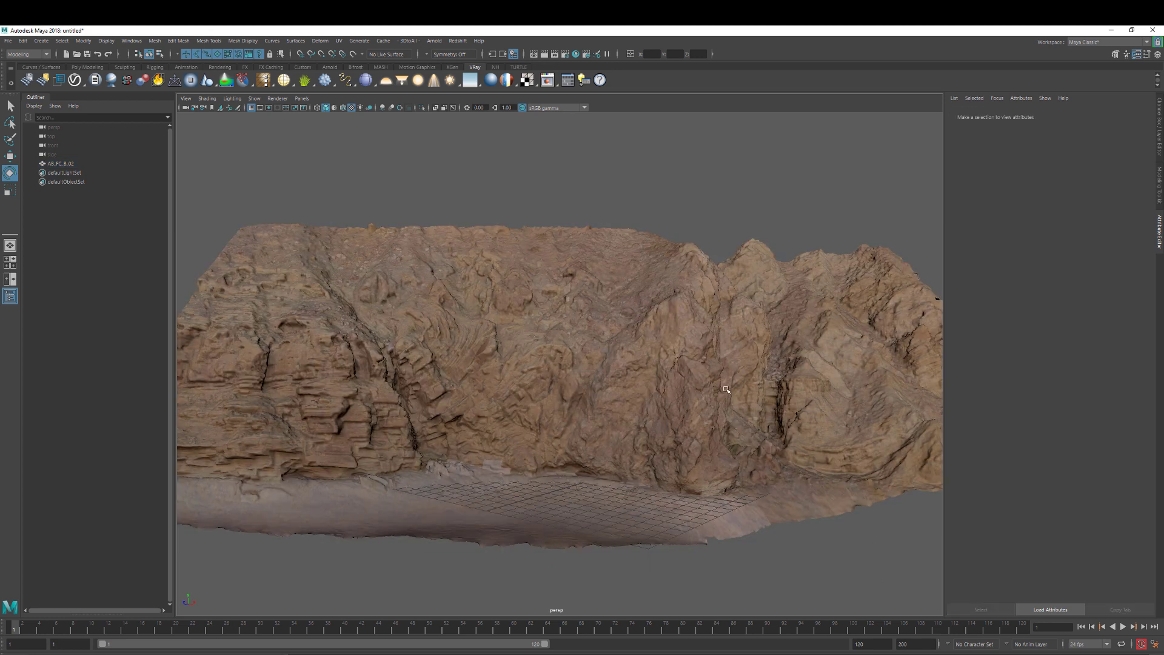
Reopen the Hypershade and line up the color, specular, bump and displacement texture nodes in the graph
click(575, 54)
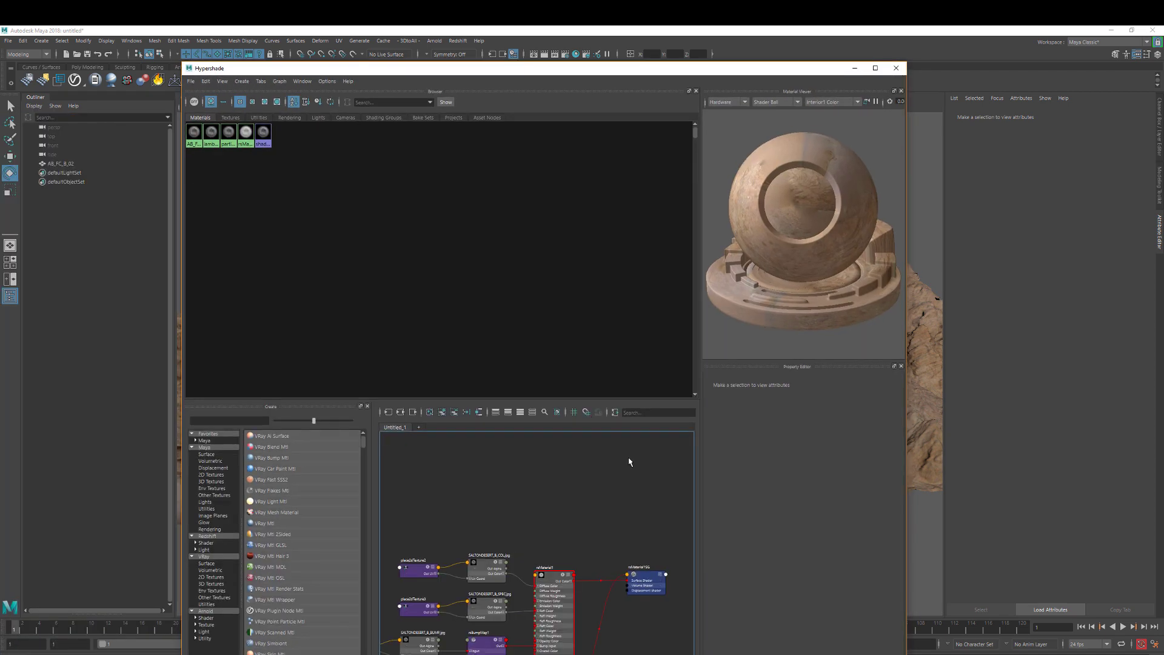
click(502, 488)
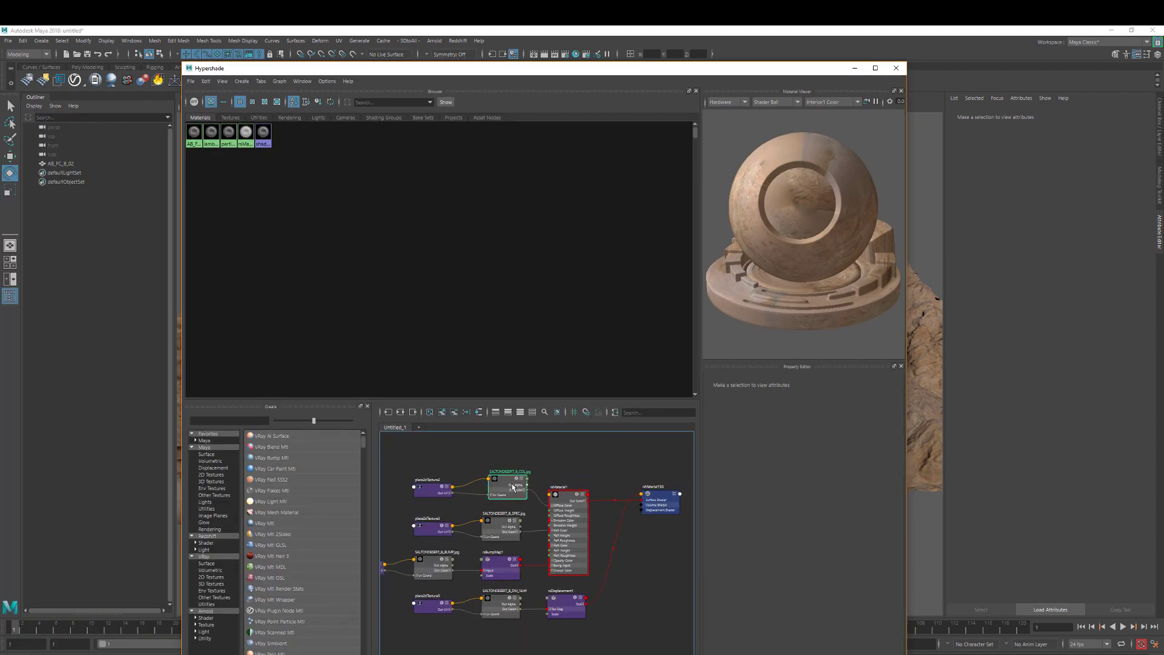
click(501, 525)
drag(498, 563, 505, 561)
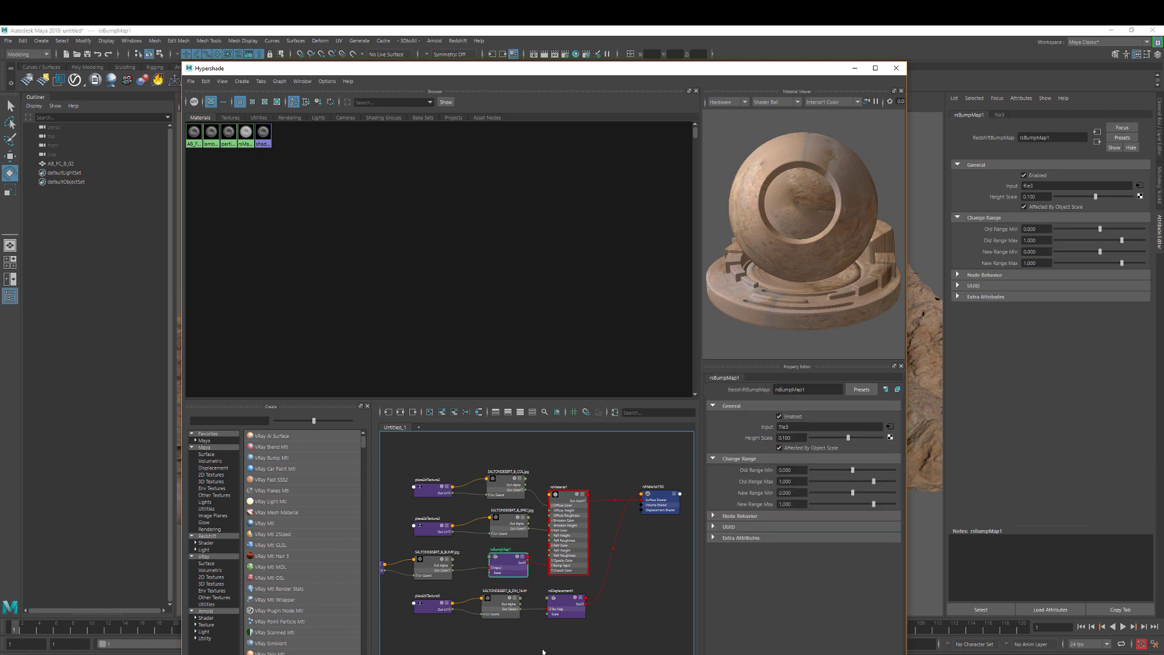
drag(502, 606, 507, 608)
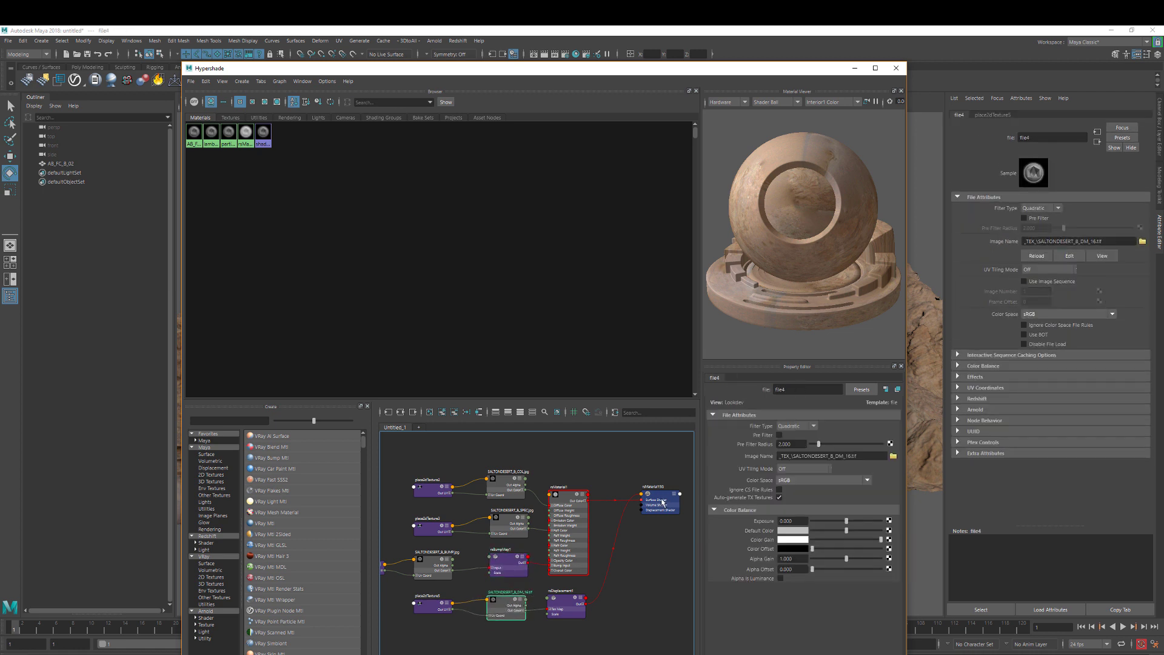
Review the shading group, displacement and bump map nodes, close the Hypershade, and clear the selection
drag(662, 502, 660, 502)
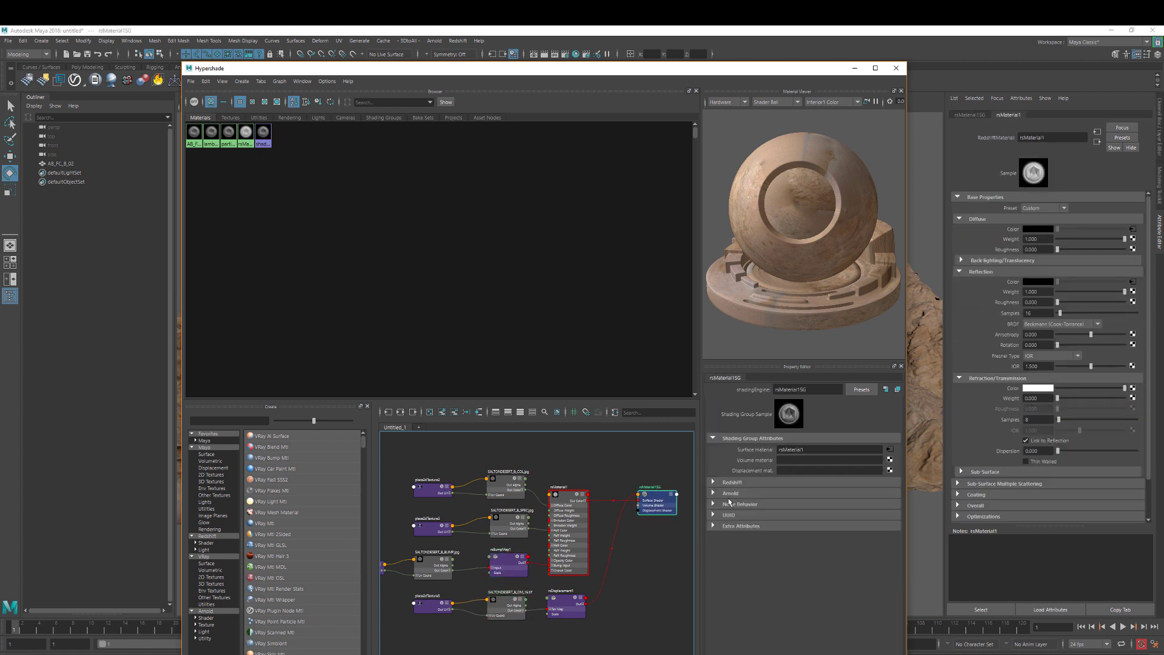
click(570, 603)
click(497, 567)
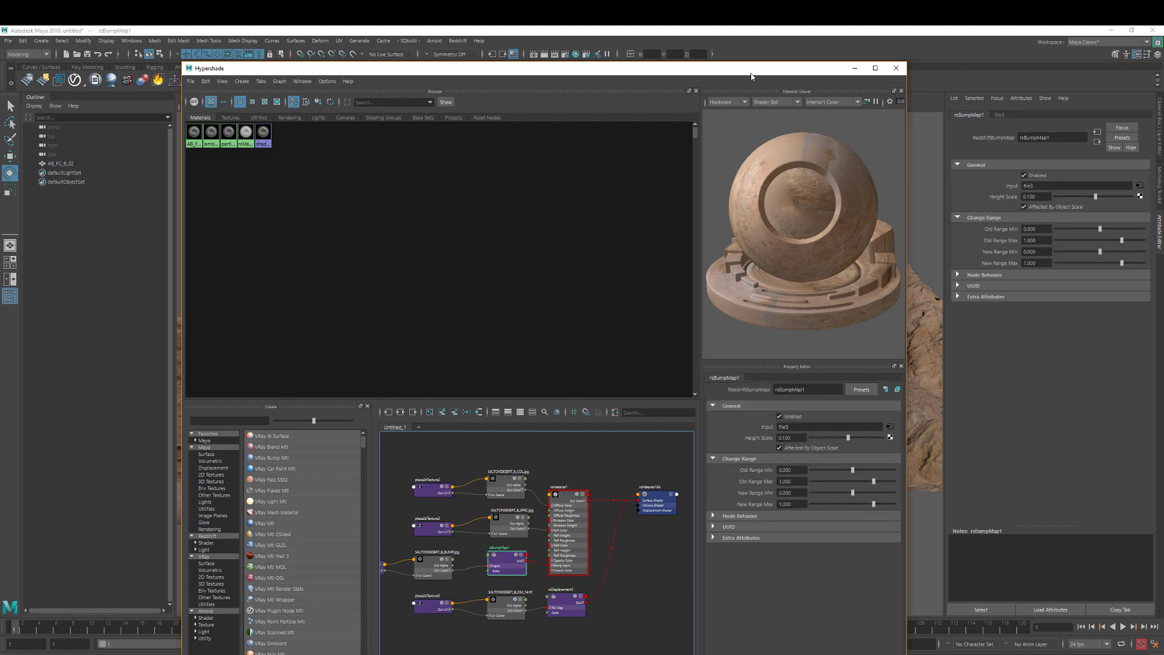
drag(752, 77, 677, 69)
click(865, 546)
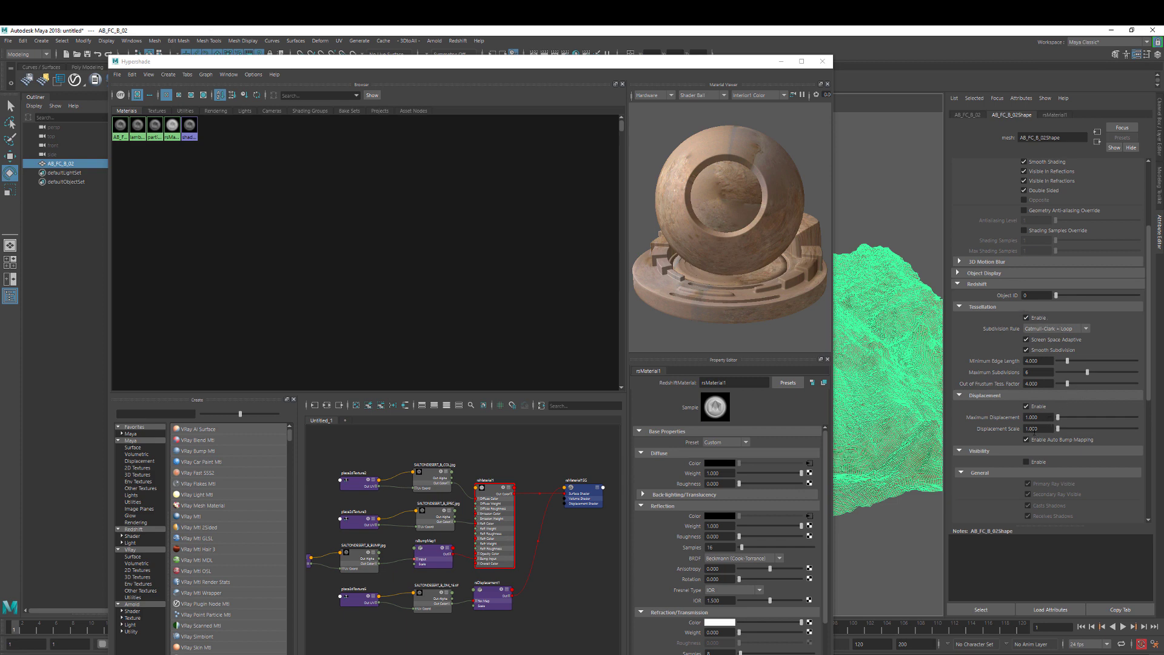
click(822, 61)
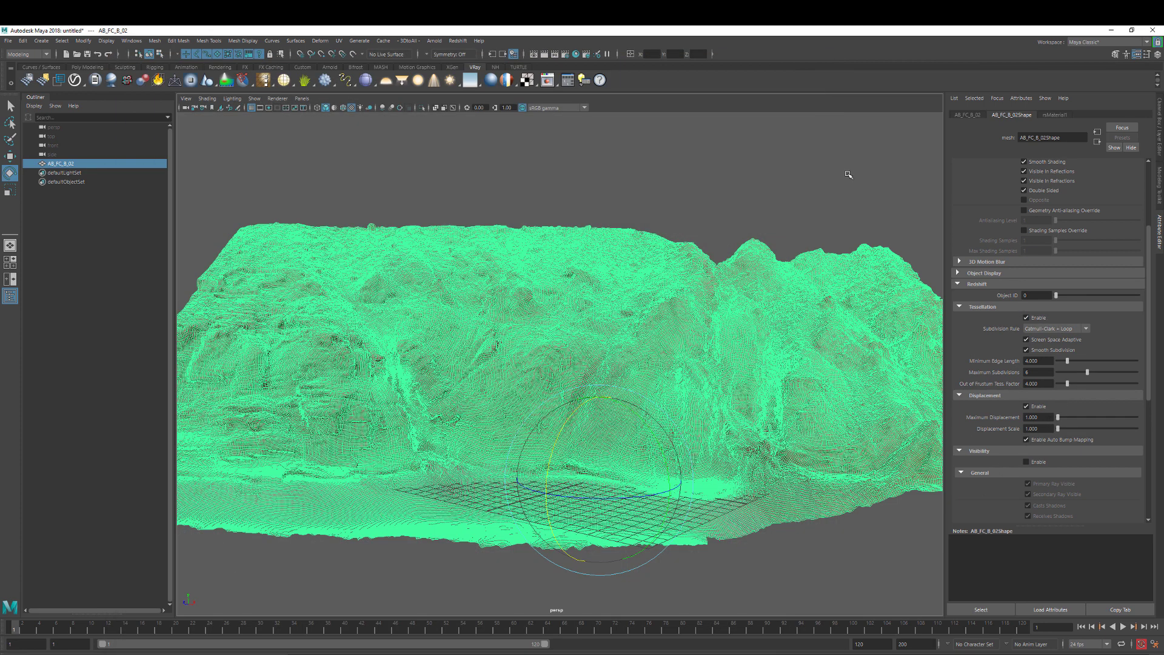
click(848, 175)
Add a Redshift Dome Light to the terrain scene
mouse_move(754, 466)
alt+mouse_down()
mouse_move(737, 516)
mouse_move(755, 485)
mouse_move(737, 479)
alt+mouse_up()
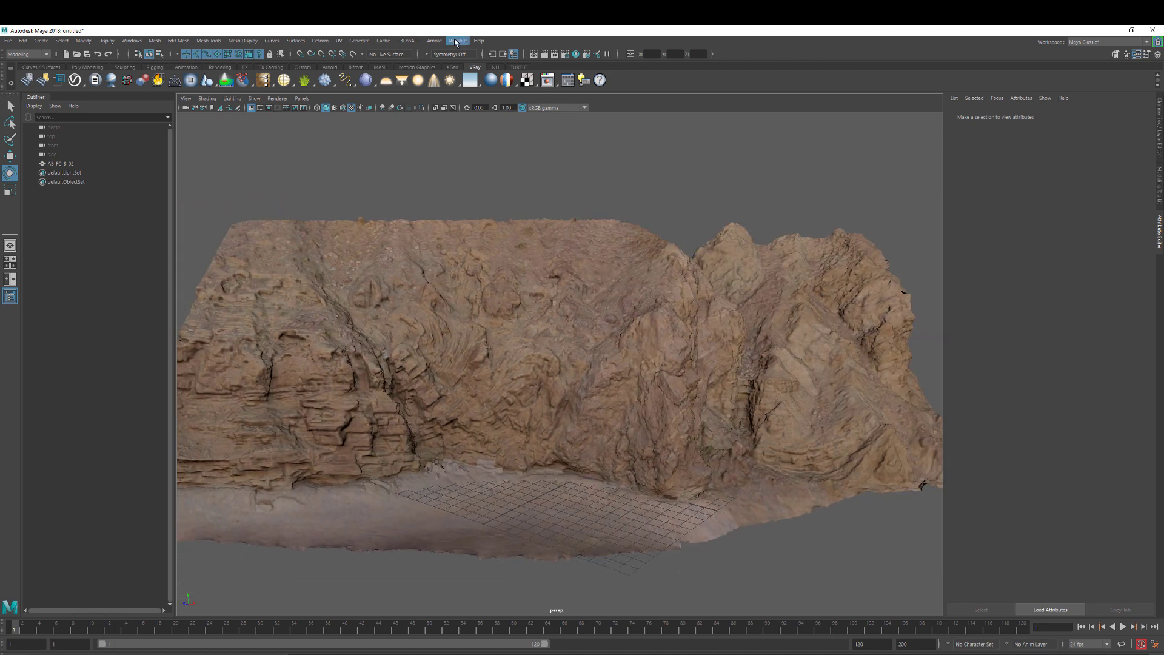
click(459, 41)
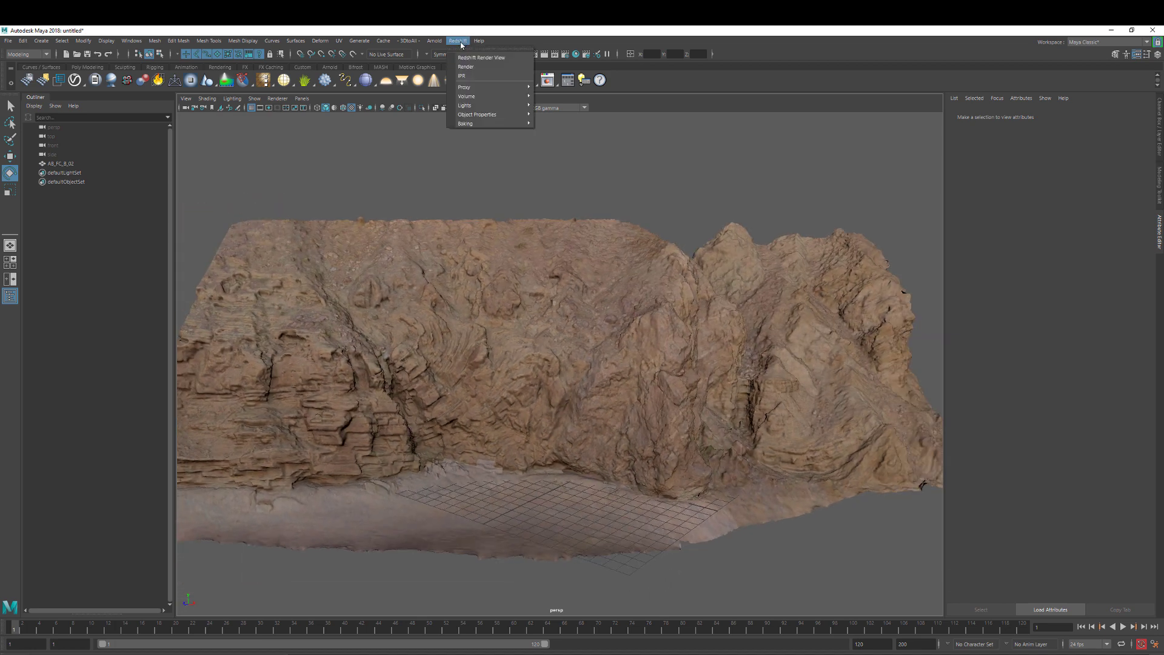
mouse_move(489, 105)
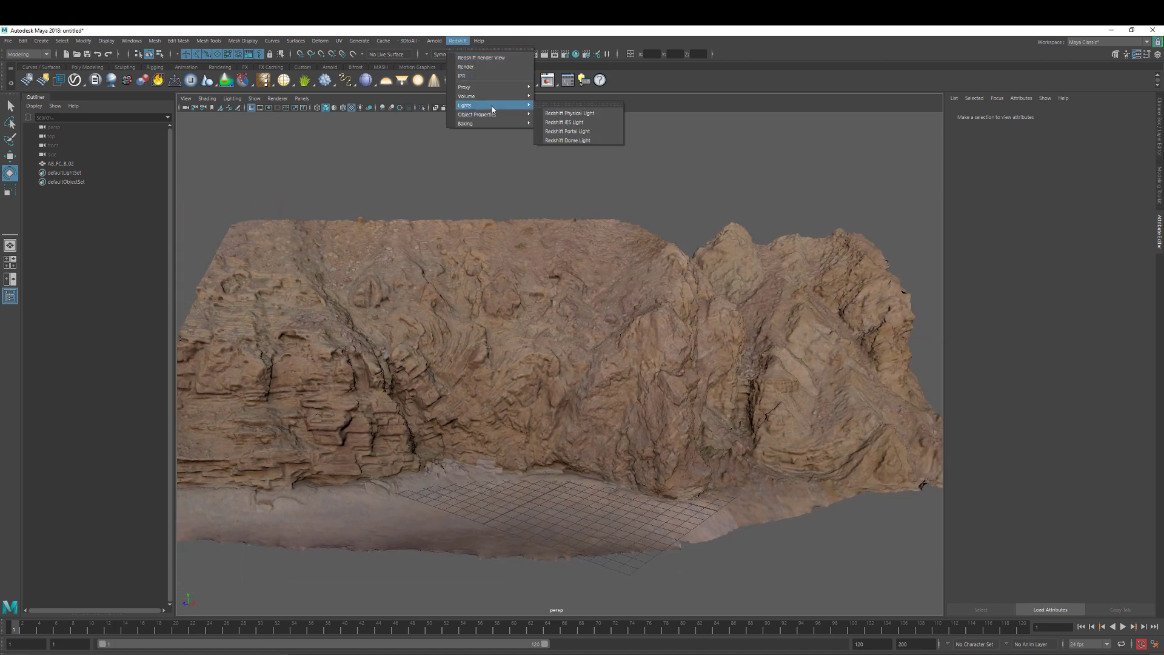
click(577, 141)
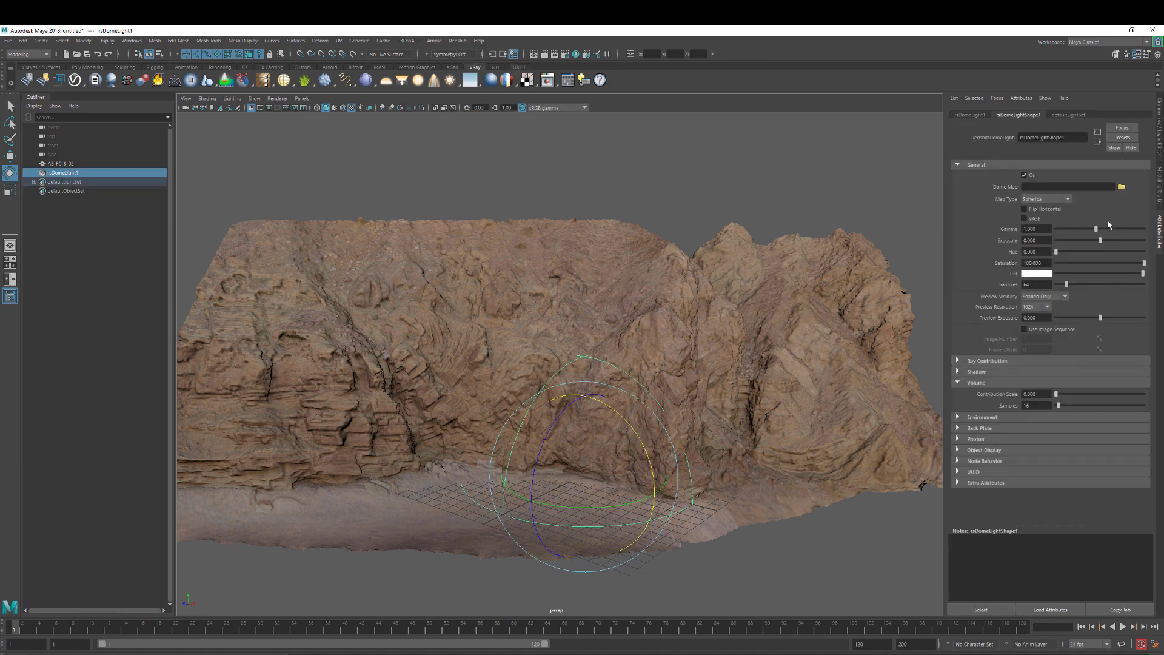
alt+drag(721, 500, 703, 454)
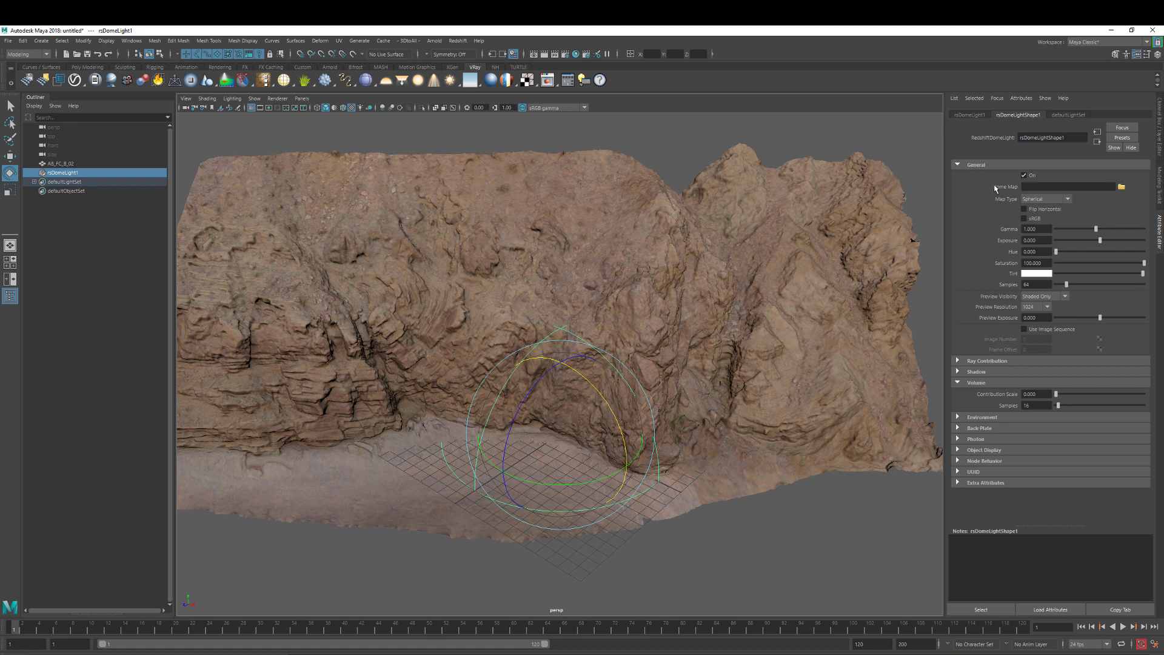
Load yellow_field_512p.hdr from the MESA MANSION_A hdri folder as the dome light's Dome Map
click(1122, 188)
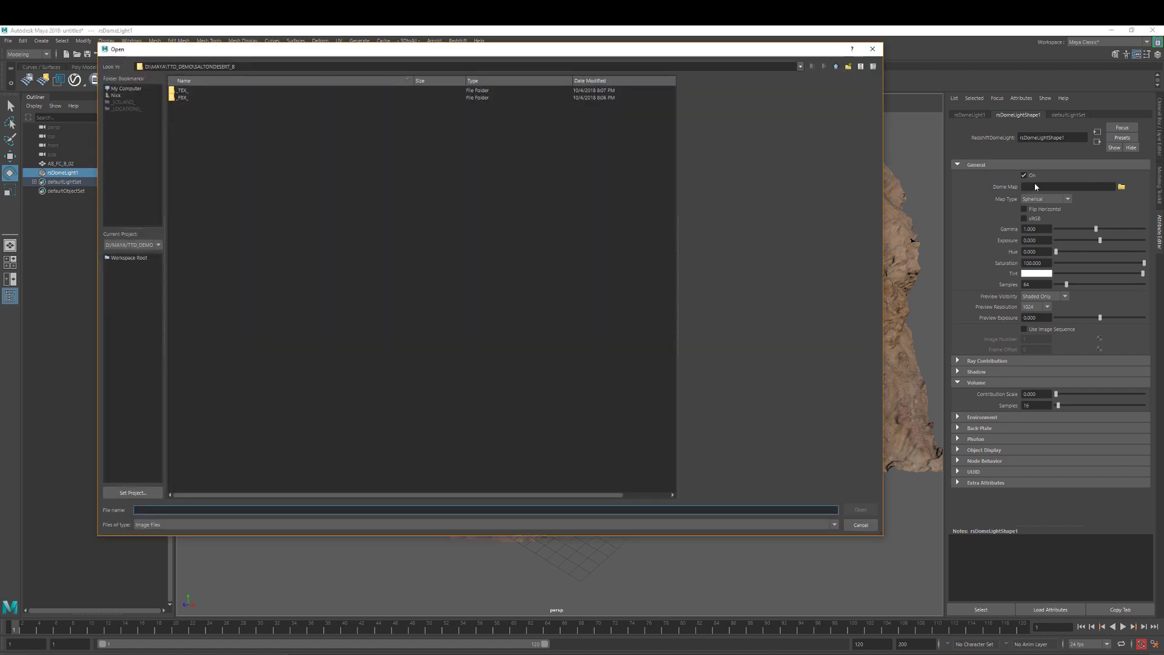
click(836, 68)
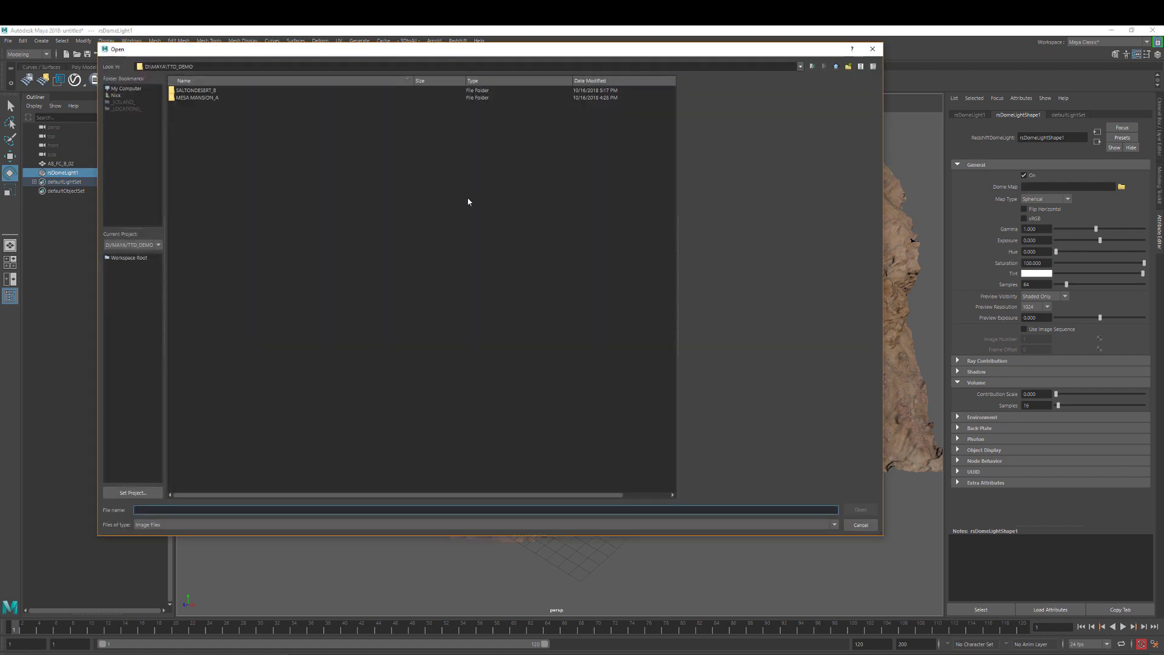
click(835, 68)
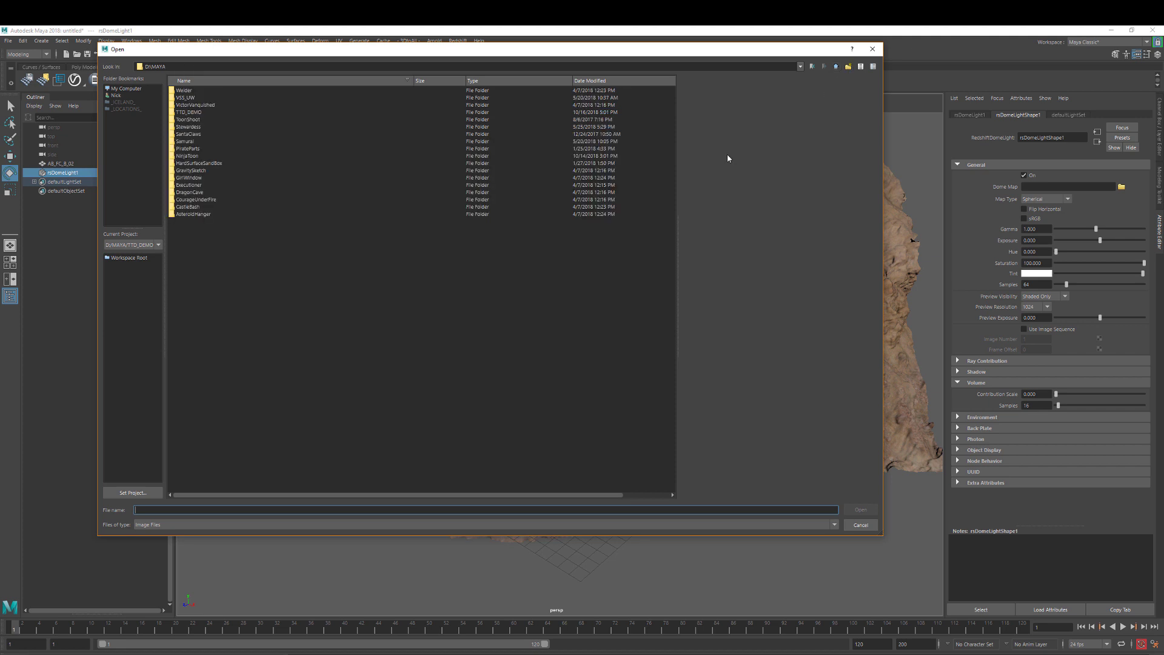
double_click(189, 112)
double_click(200, 98)
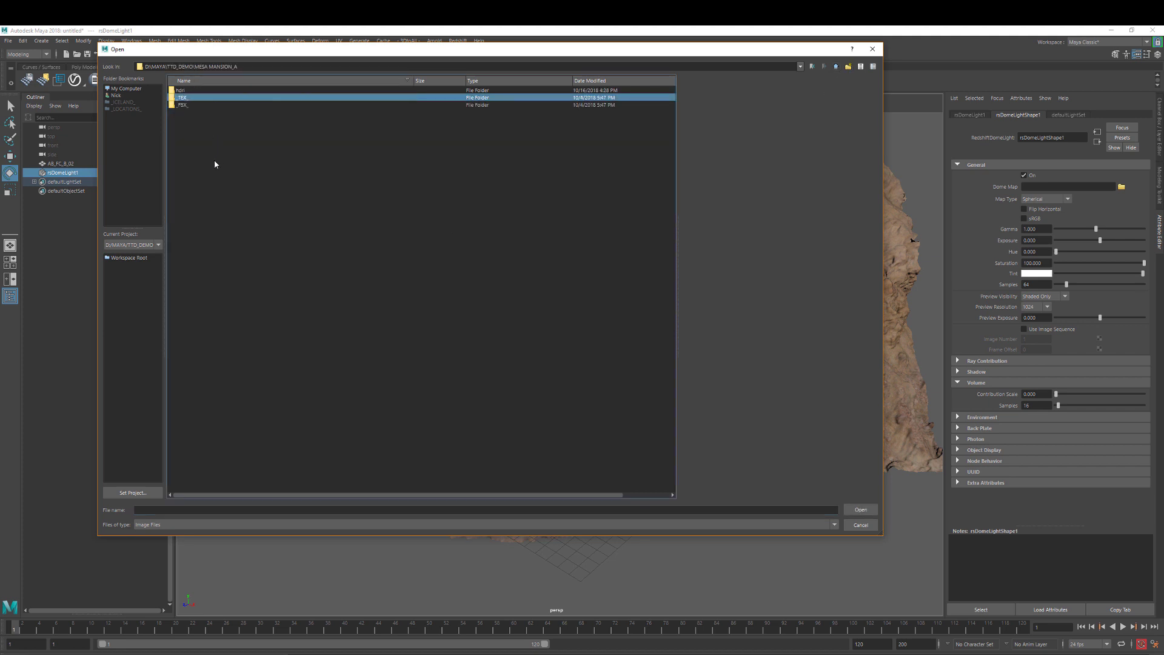
double_click(180, 91)
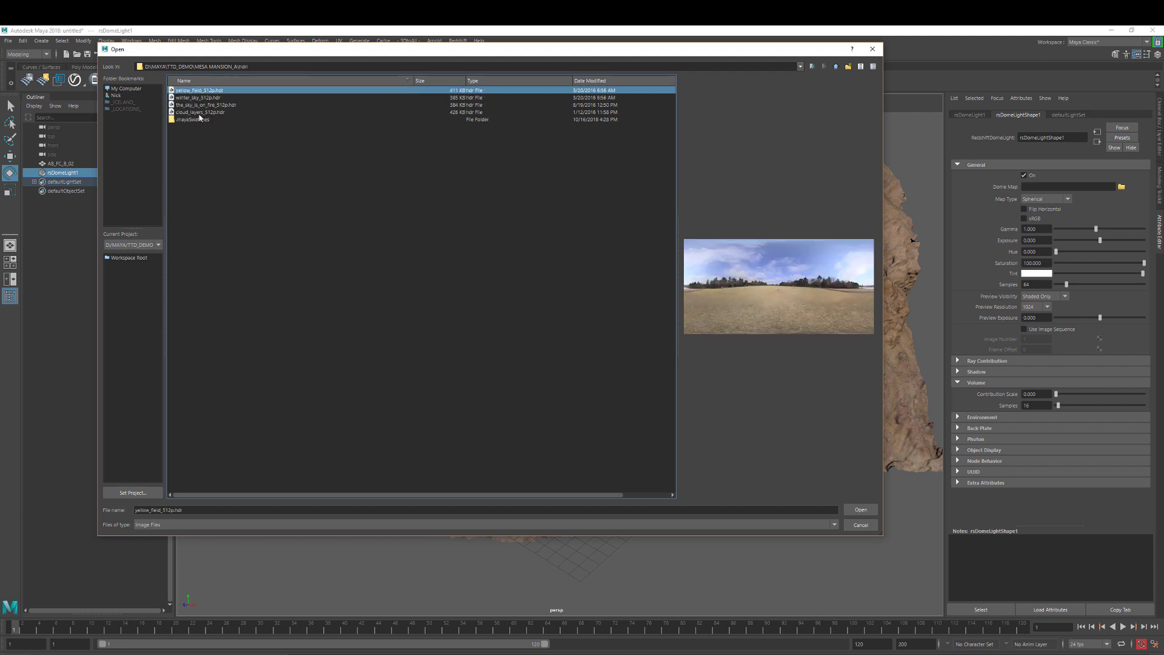
click(864, 511)
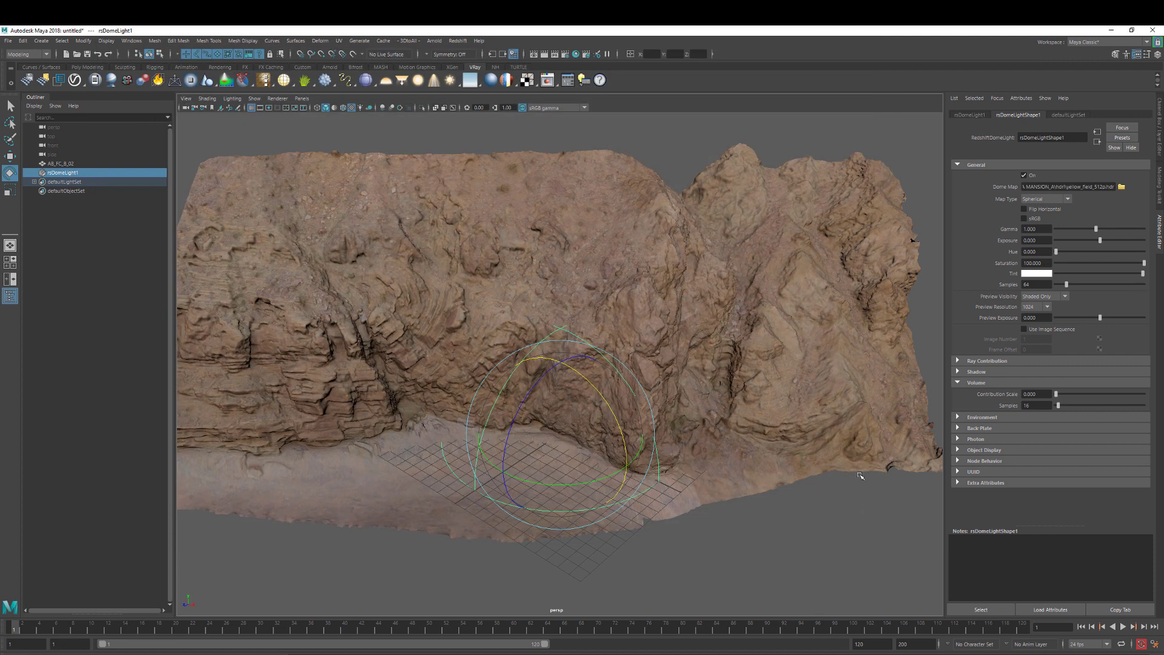
Set the scene's renderer to Redshift in the Render Settings
alt+drag(553, 344, 637, 145)
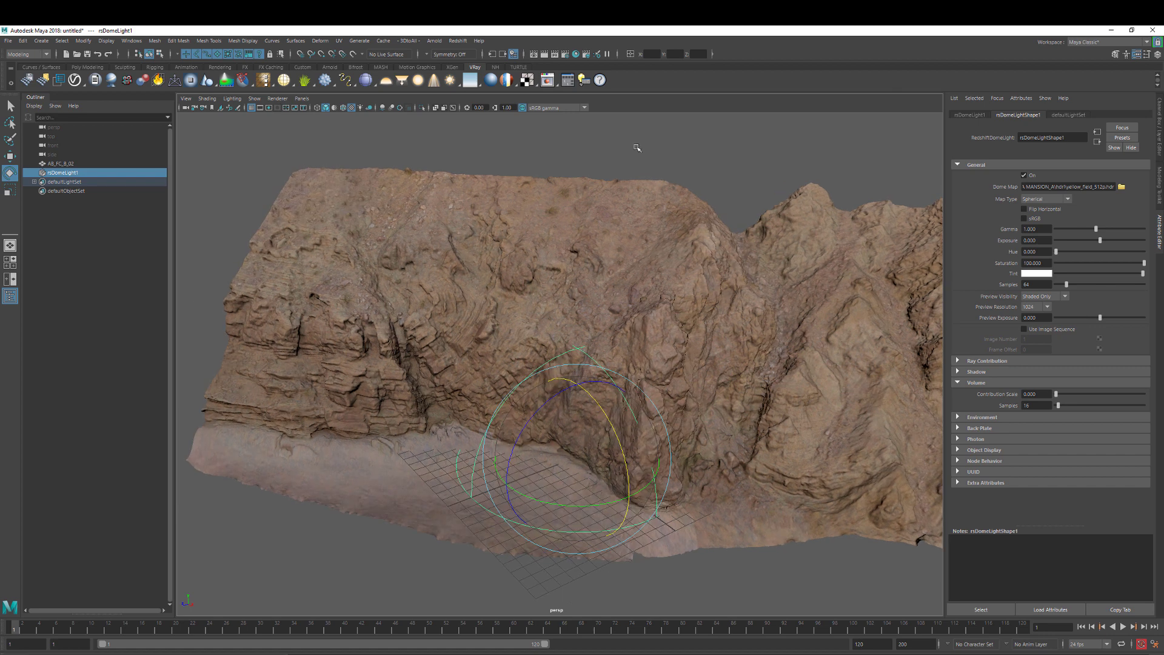
click(566, 55)
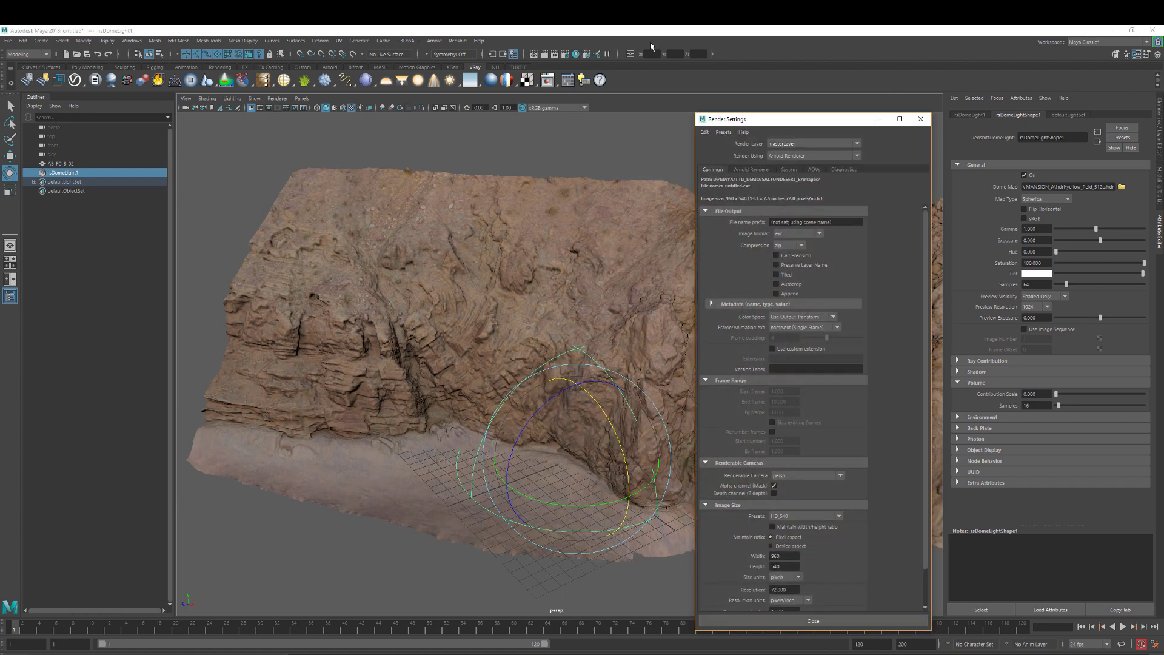
click(921, 119)
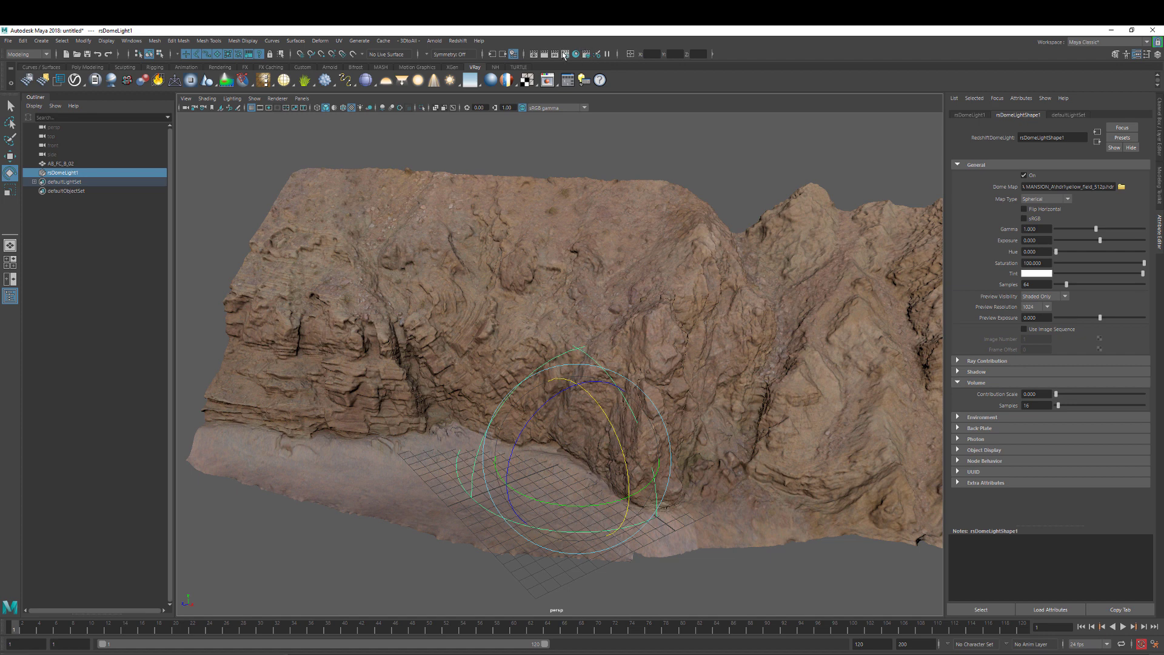
click(565, 54)
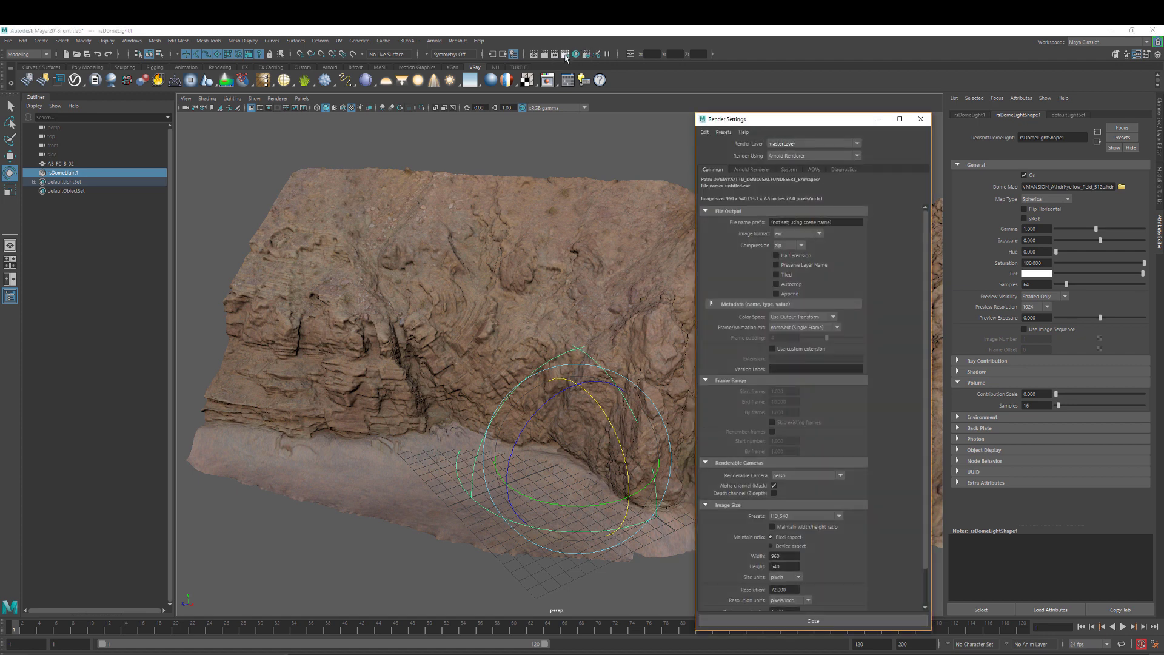
click(794, 156)
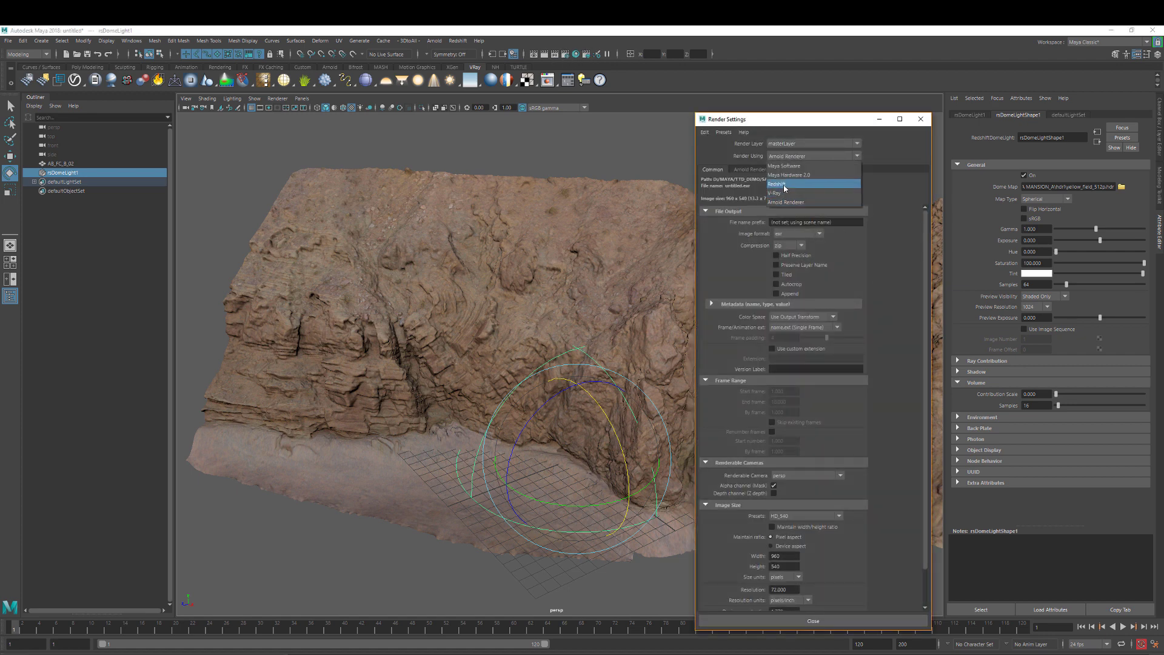
click(787, 189)
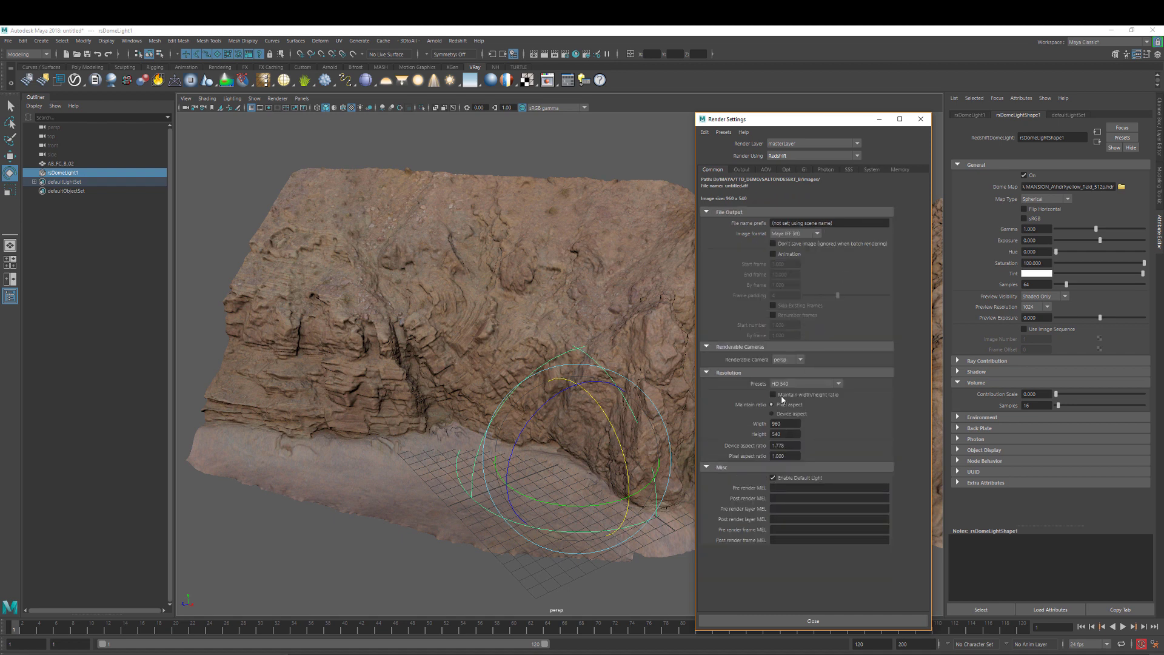
Set the render width to 1500, close the Render Settings, and clear the selection
double_click(788, 424)
text(1500)
key(Return)
click(921, 119)
click(814, 283)
Frame the cliff, start a live IPR render in the Redshift Render View, and view the terrain from another angle
alt+drag(814, 284, 772, 267)
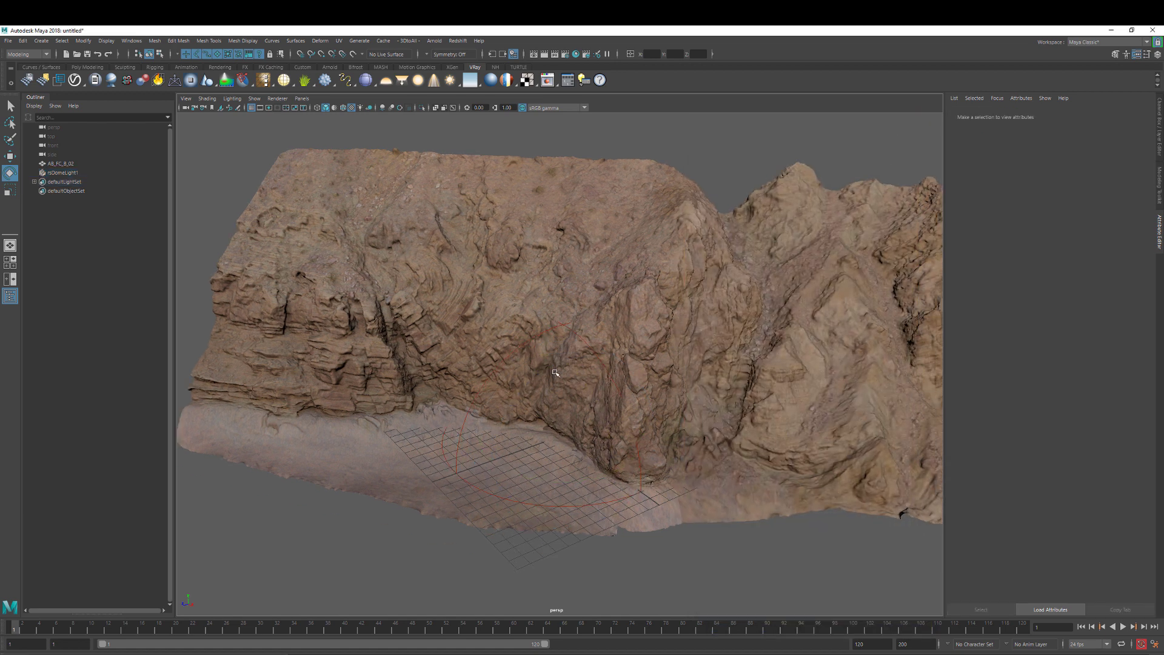
alt+drag(722, 161, 739, 141)
scroll(719, 141, up, 2)
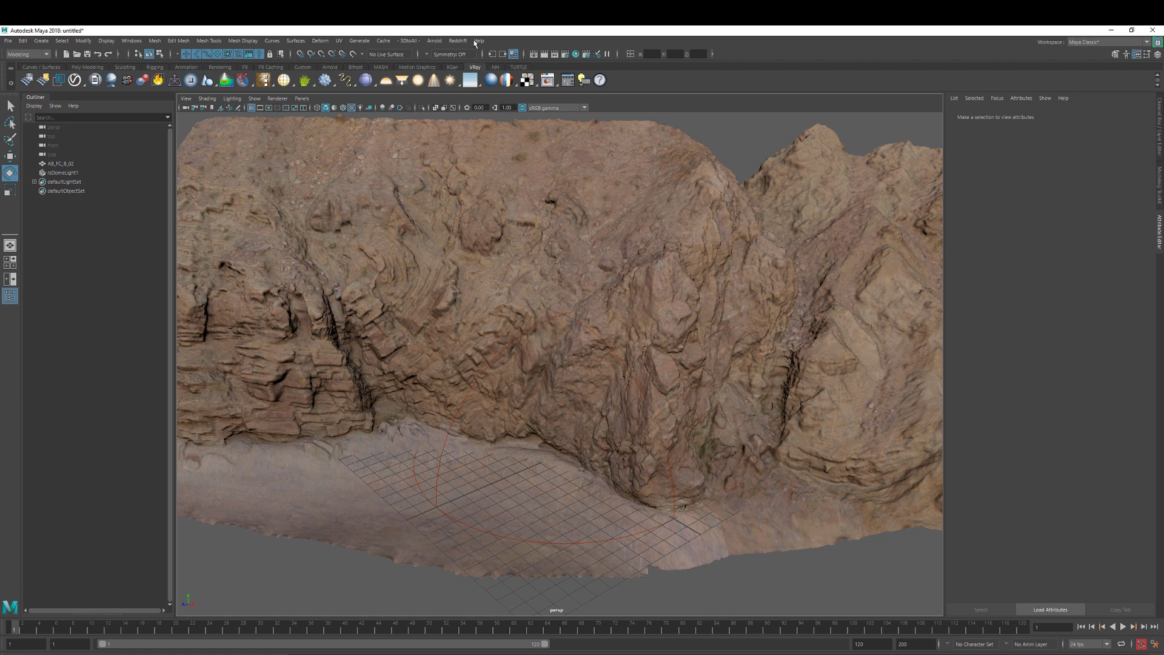
click(458, 41)
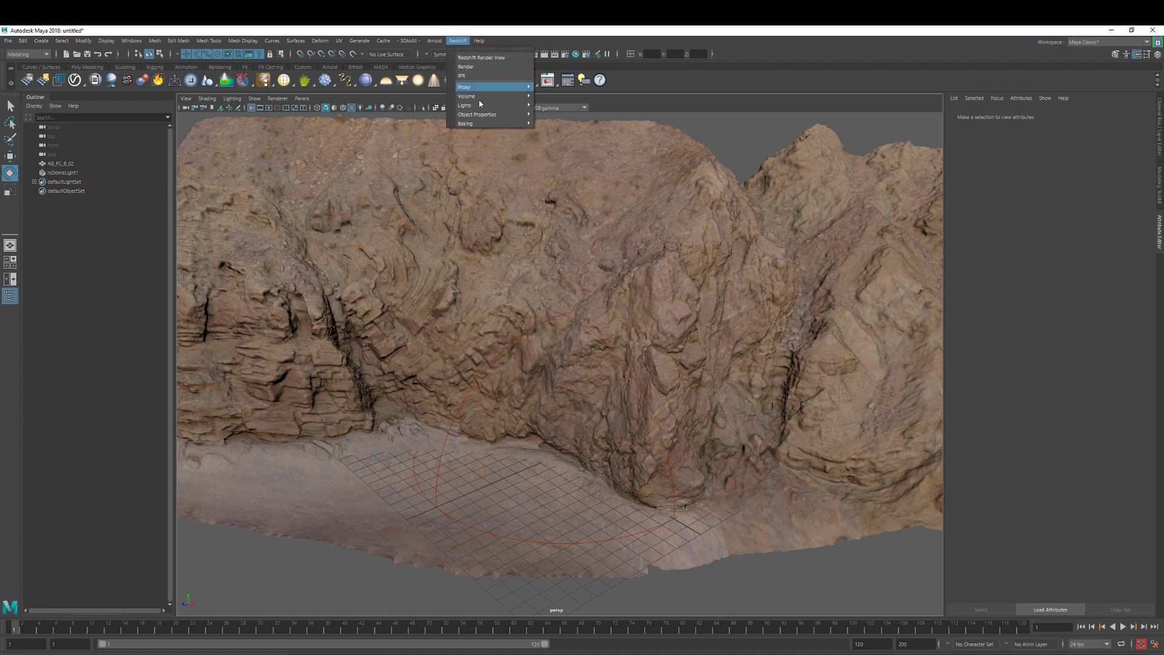
click(496, 28)
click(457, 40)
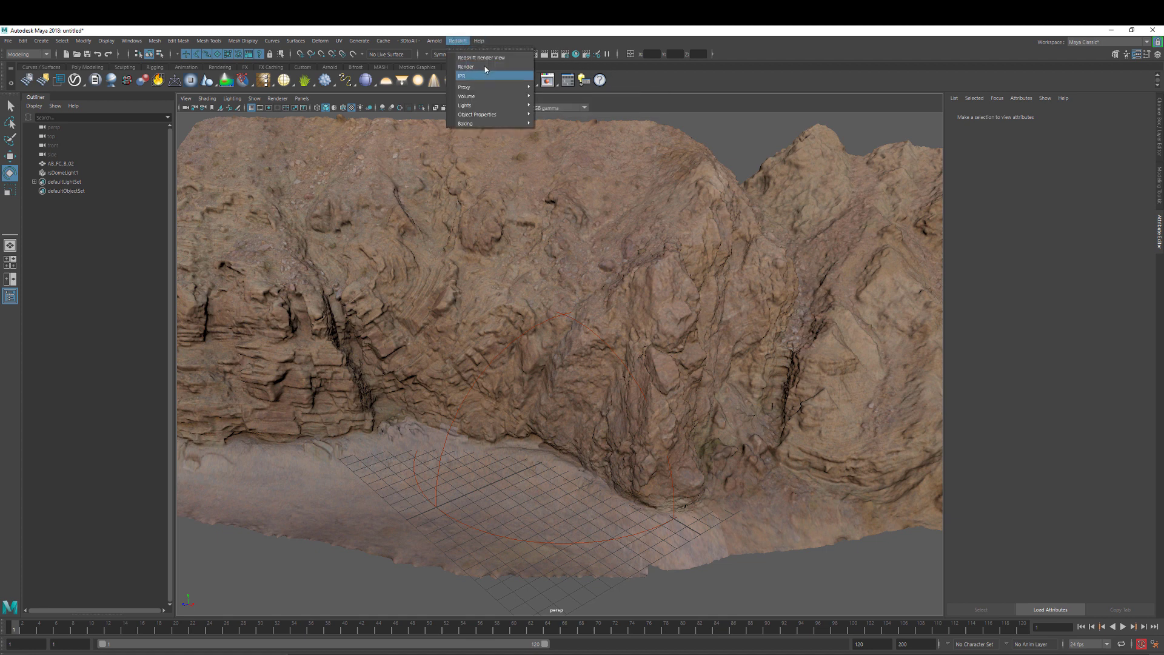
click(488, 58)
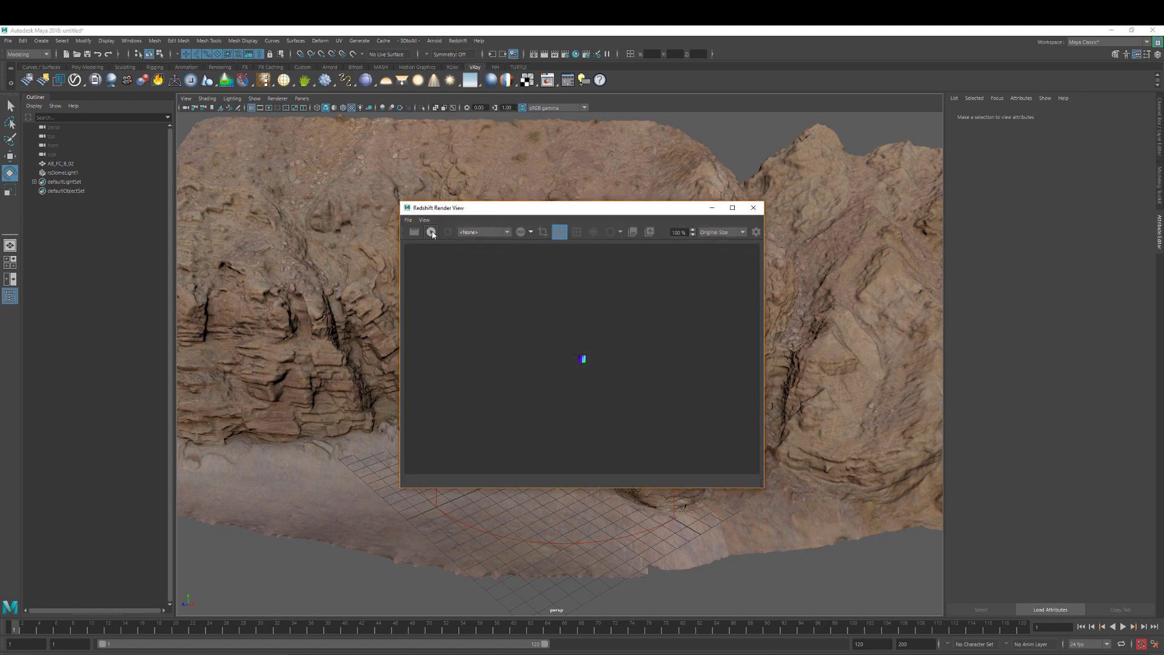
click(432, 232)
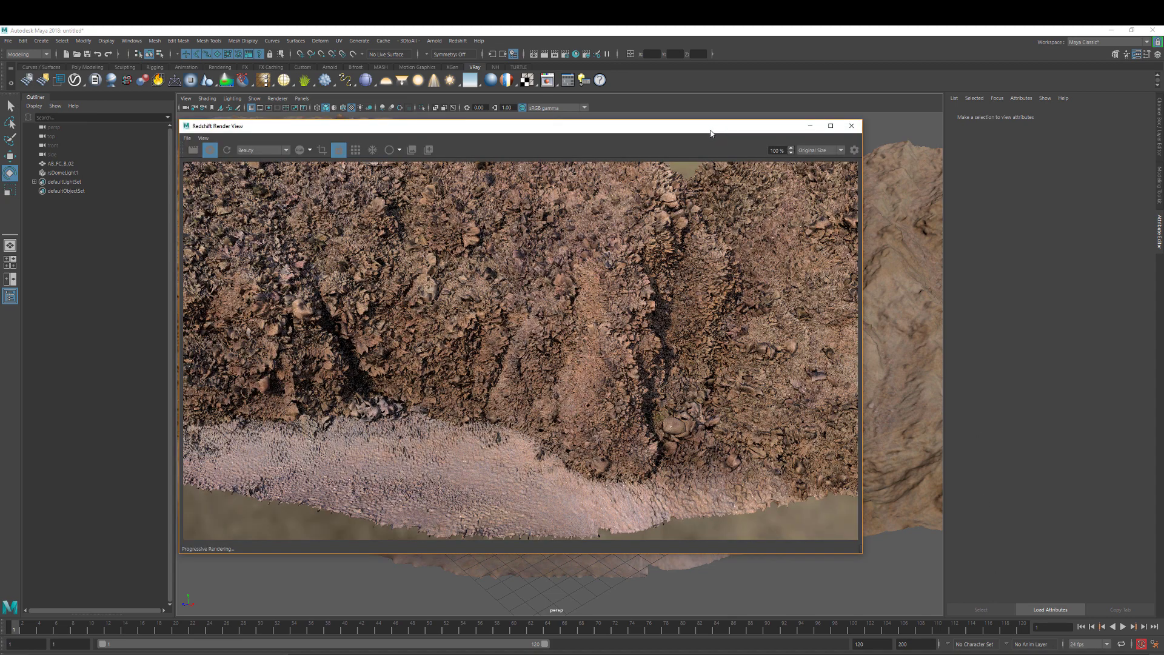
drag(711, 132, 922, 74)
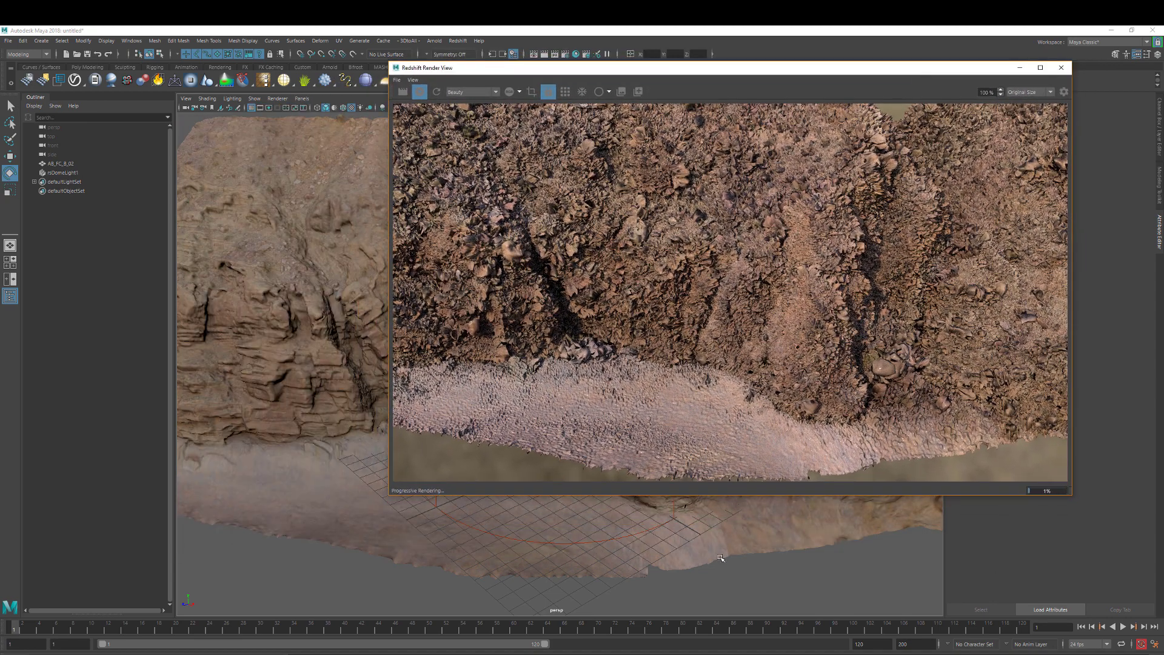
mouse_move(722, 544)
alt+mouse_down()
mouse_move(672, 532)
mouse_move(706, 528)
mouse_move(684, 519)
mouse_move(618, 540)
alt+mouse_up()
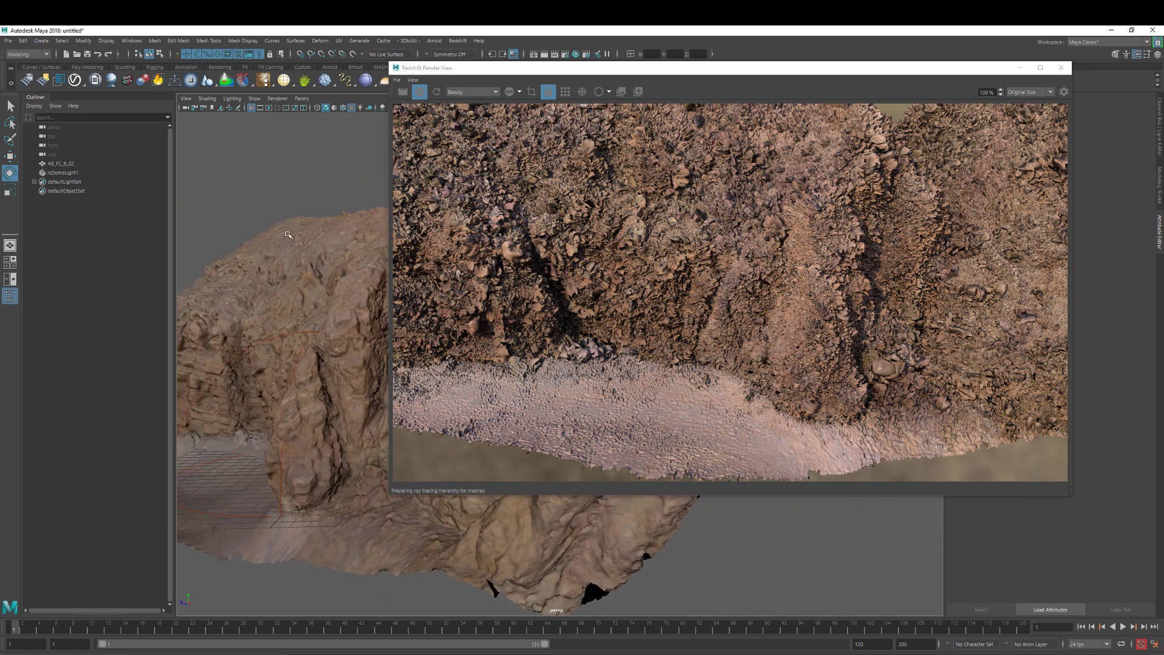
Open the Hypershade and set the Scale of the rsDisplacement1 node to 0.1
click(575, 55)
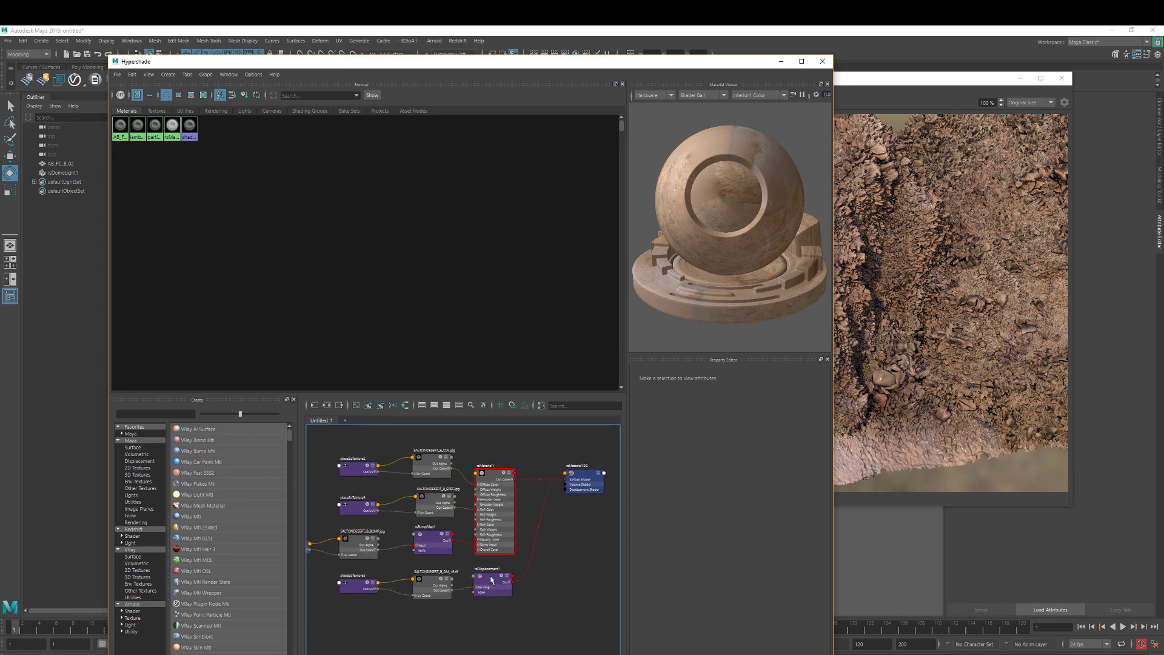
click(490, 587)
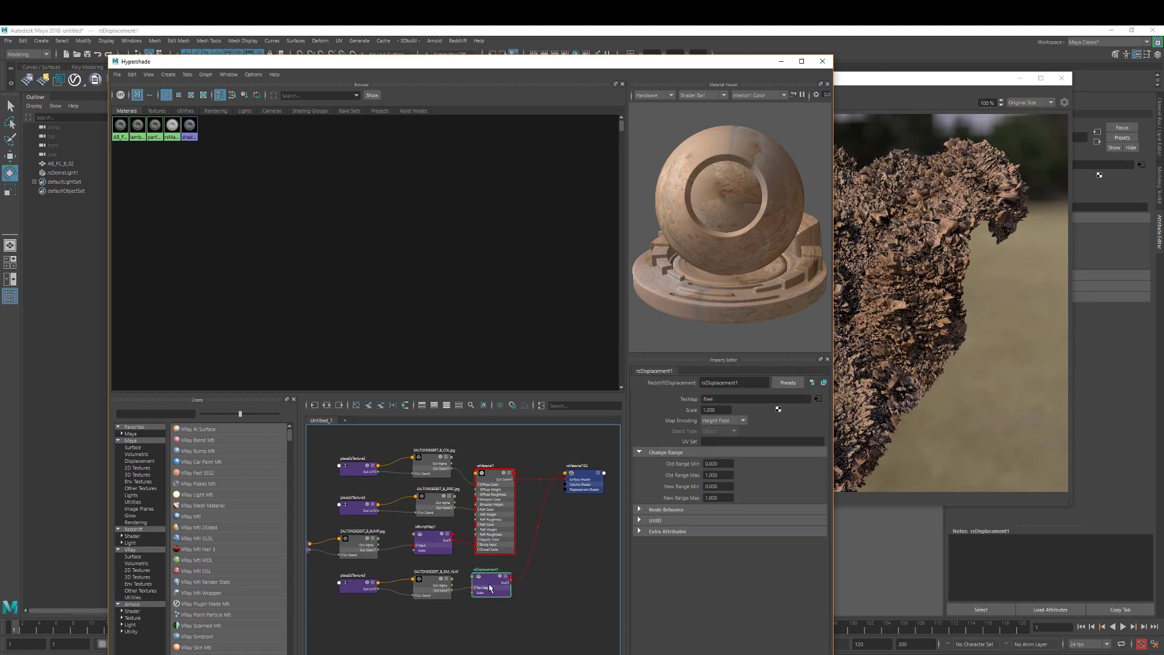
drag(939, 79, 865, 47)
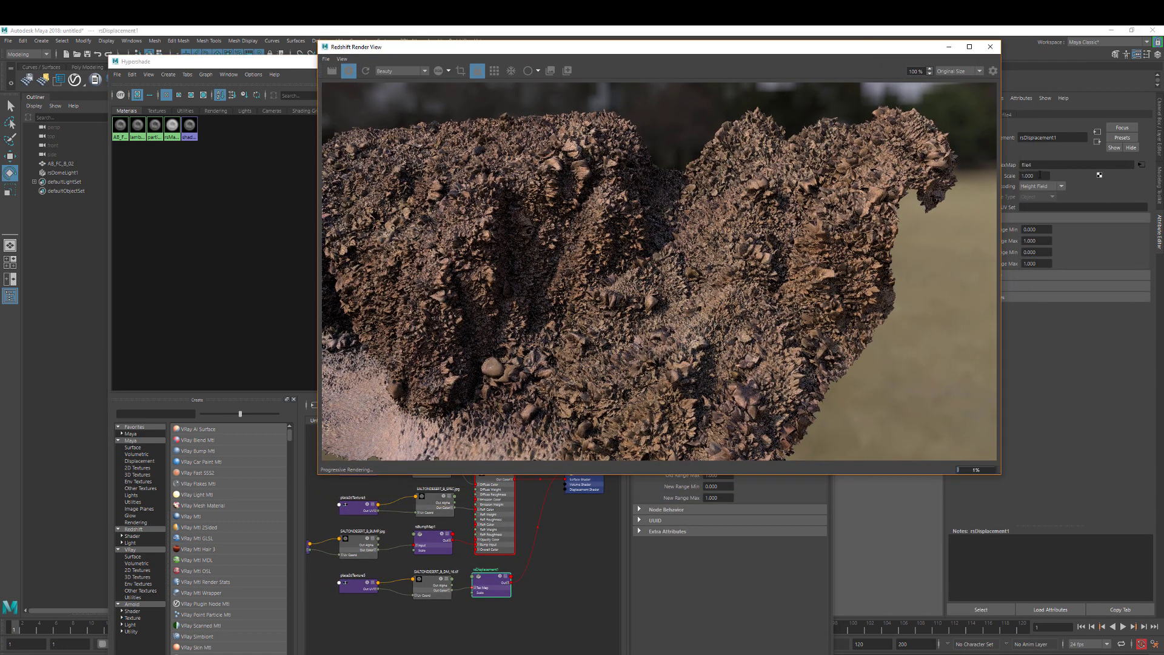
drag(1039, 176, 1017, 177)
text(0.1)
key(Return)
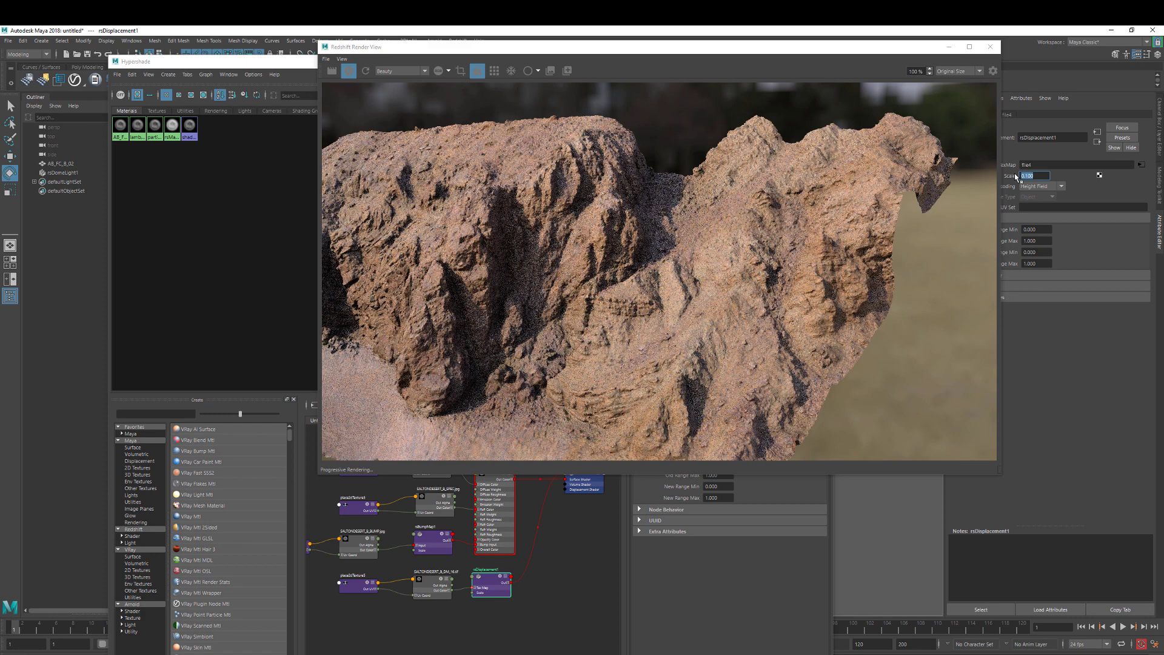
Arrange the Render View and Hypershade so the viewport is accessible, and reframe the terrain to inspect the reduced displacement
click(879, 536)
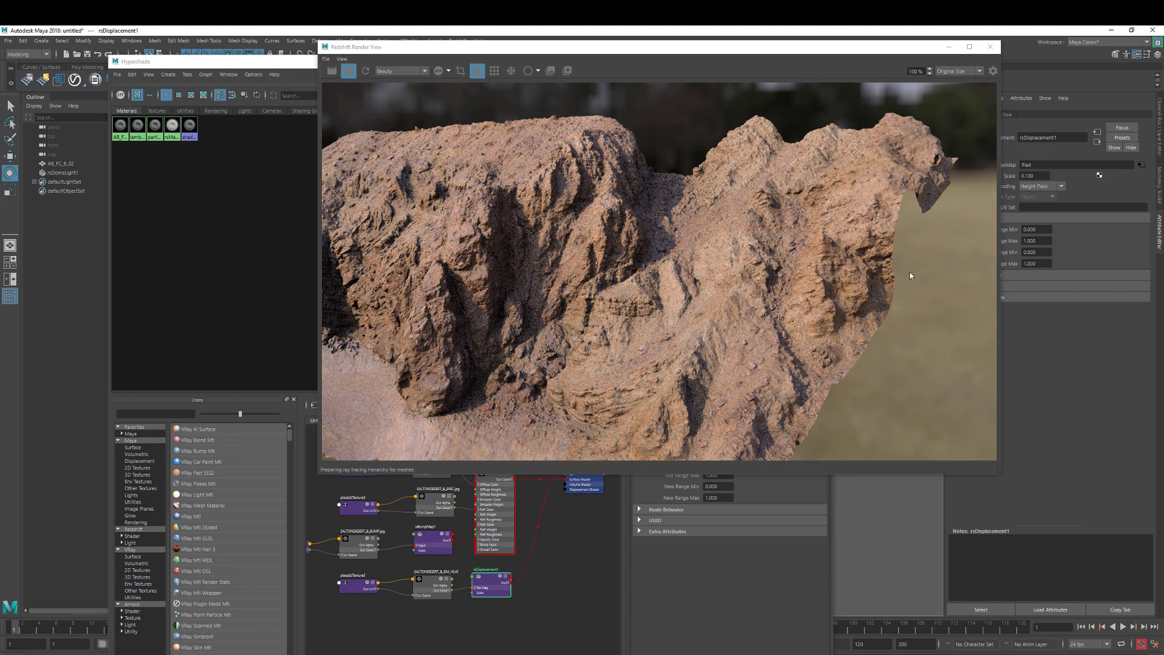
drag(808, 49, 460, 115)
drag(828, 255, 587, 72)
alt+middle_drag(620, 521, 767, 554)
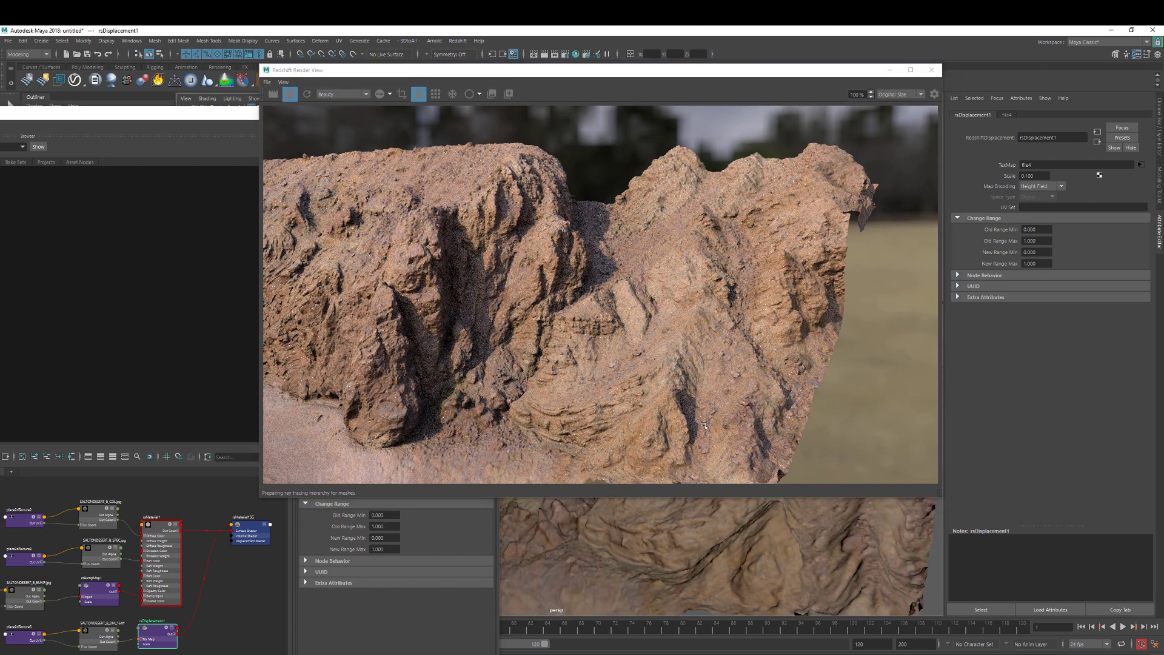
alt+drag(711, 581, 755, 560)
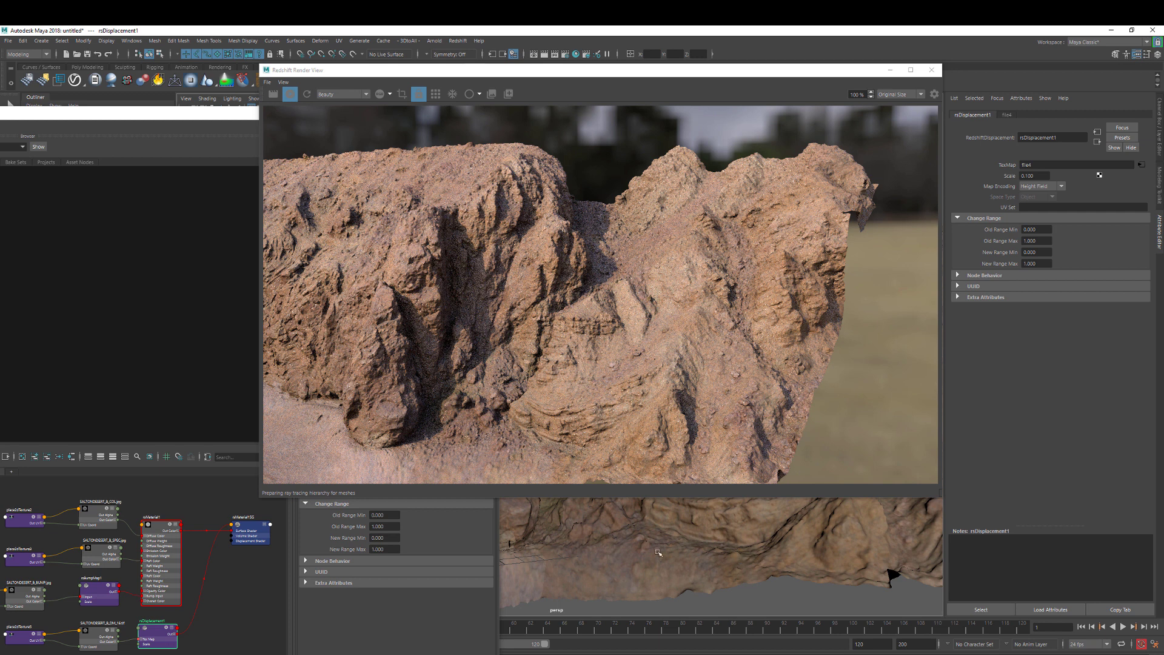
Compare a close view of the cliff by setting rsDisplacement1's Scale to 0 and then back to 0.1
click(155, 641)
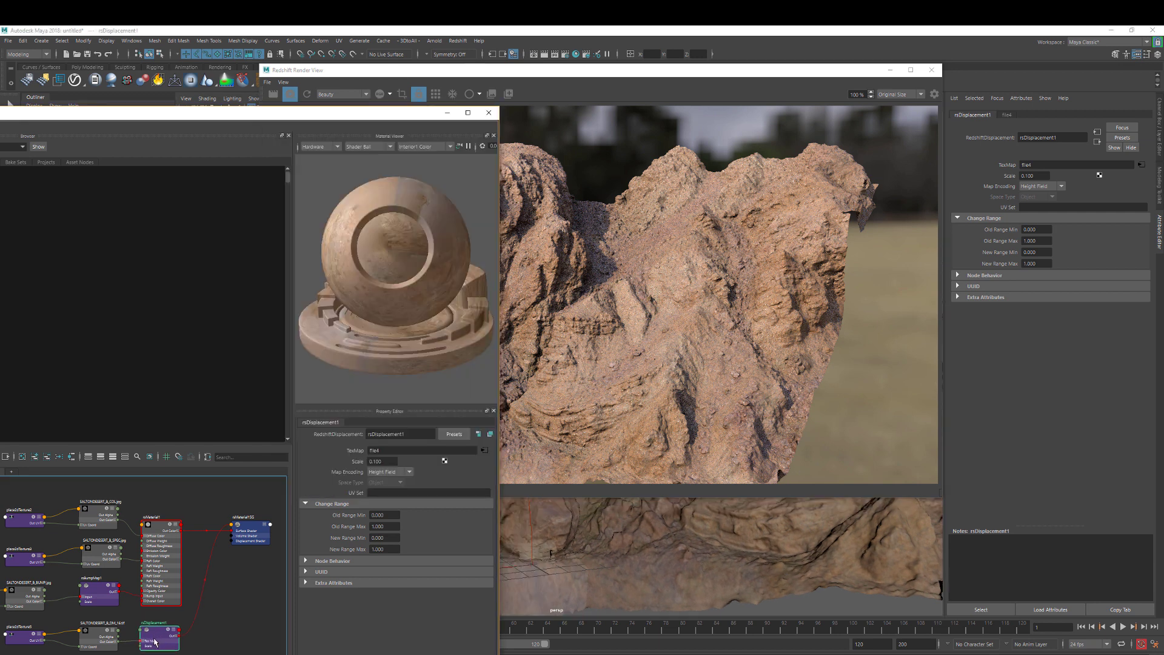
click(1033, 176)
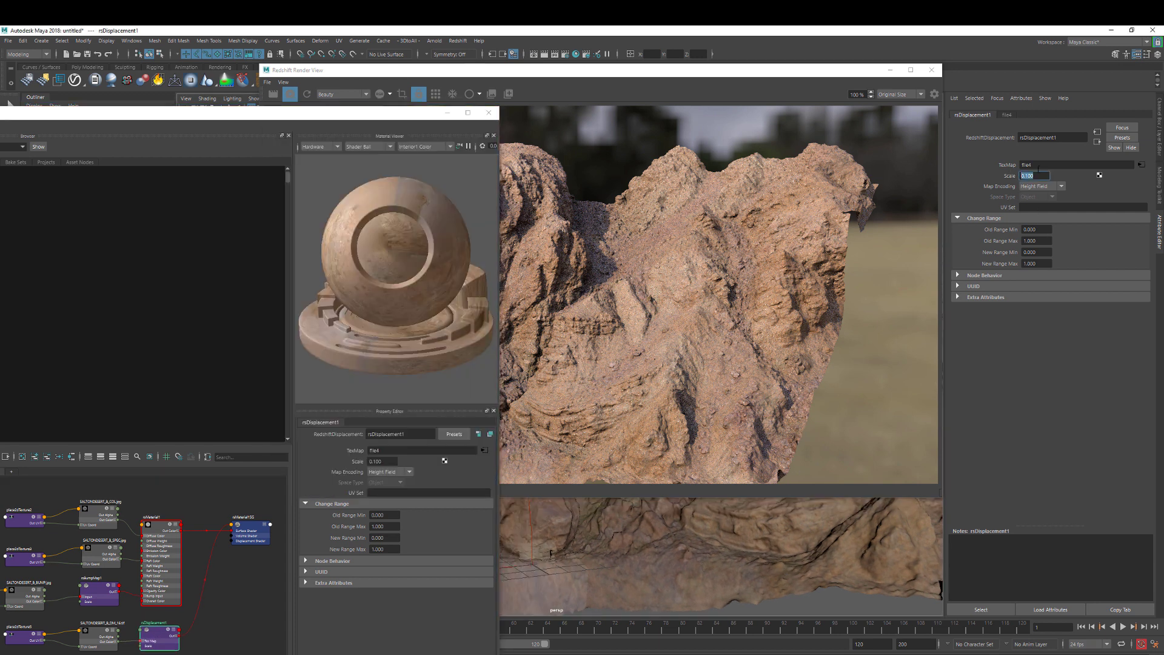
drag(714, 74, 720, 67)
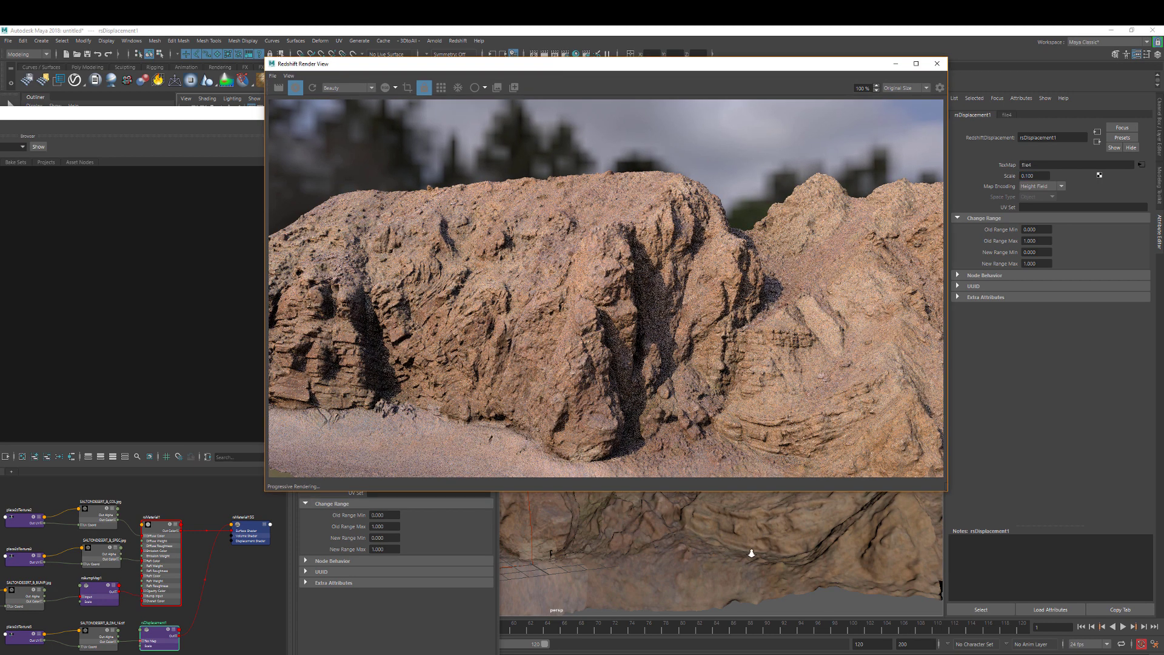
alt+right_drag(750, 551, 762, 557)
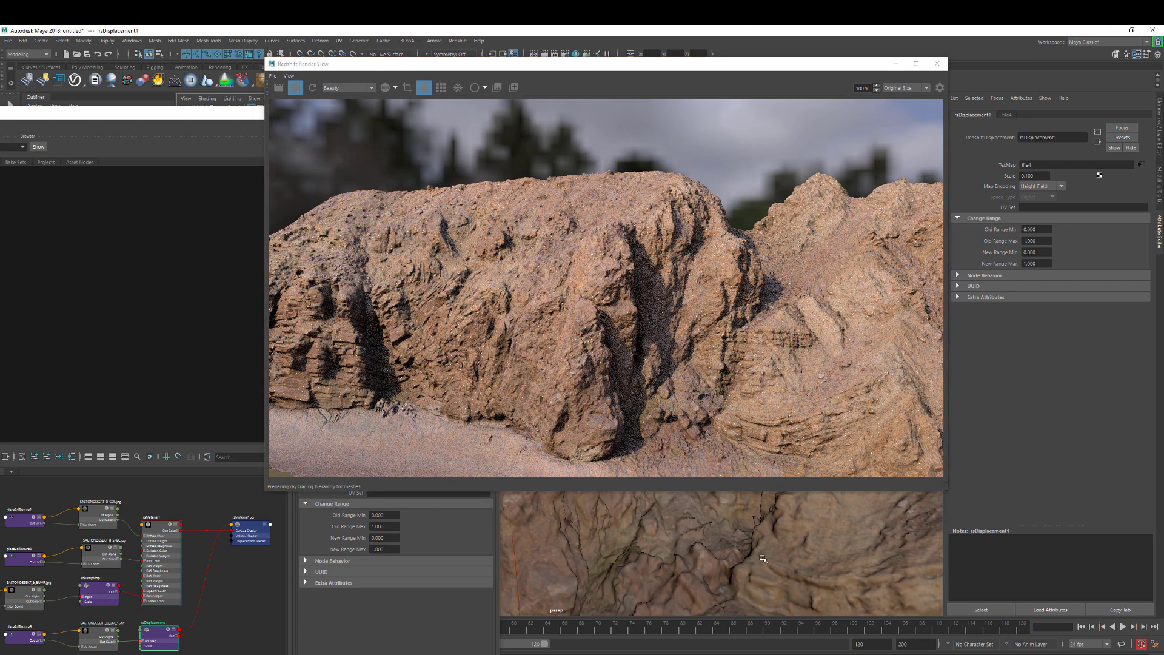
click(1047, 177)
text(0)
key(Return)
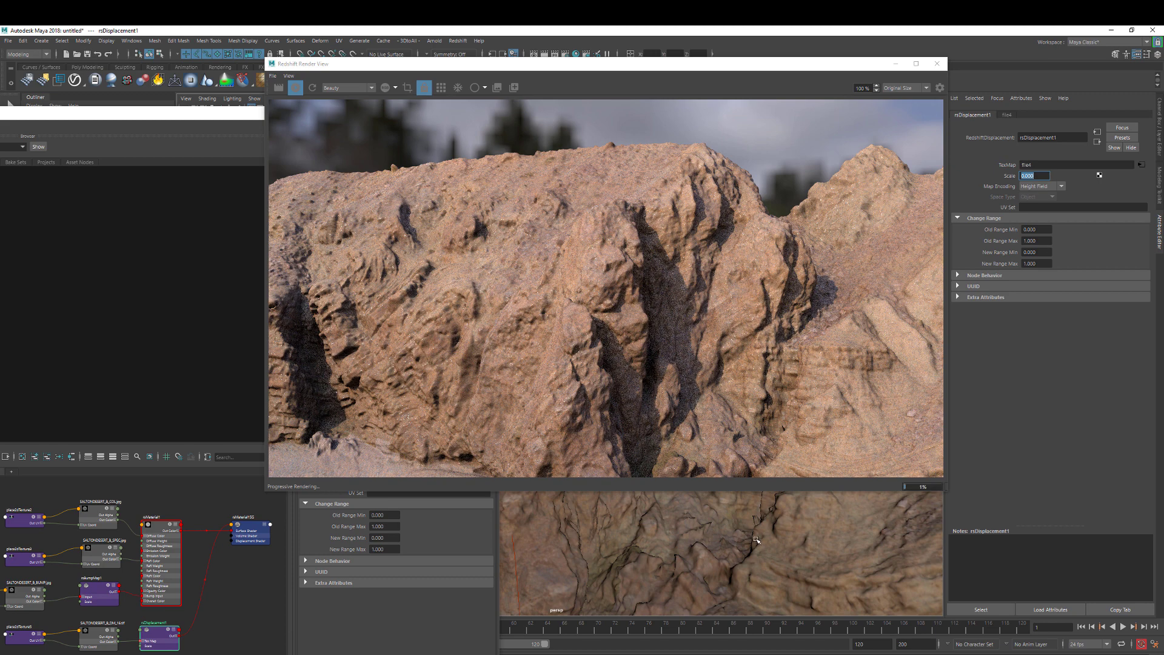
text(0.1)
key(Return)
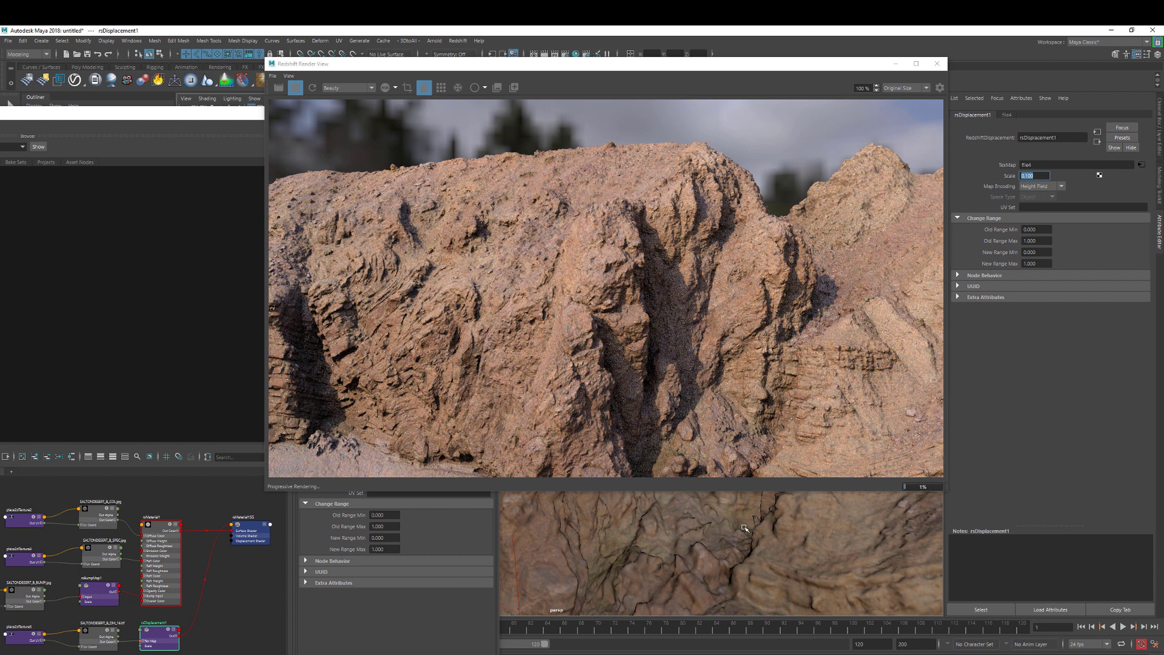
Reframe the cliff from a new angle and reposition the Render View to examine the displaced rock detail
alt+middle_drag(744, 527, 830, 527)
alt+right_drag(830, 526, 722, 539)
alt+middle_drag(721, 539, 754, 548)
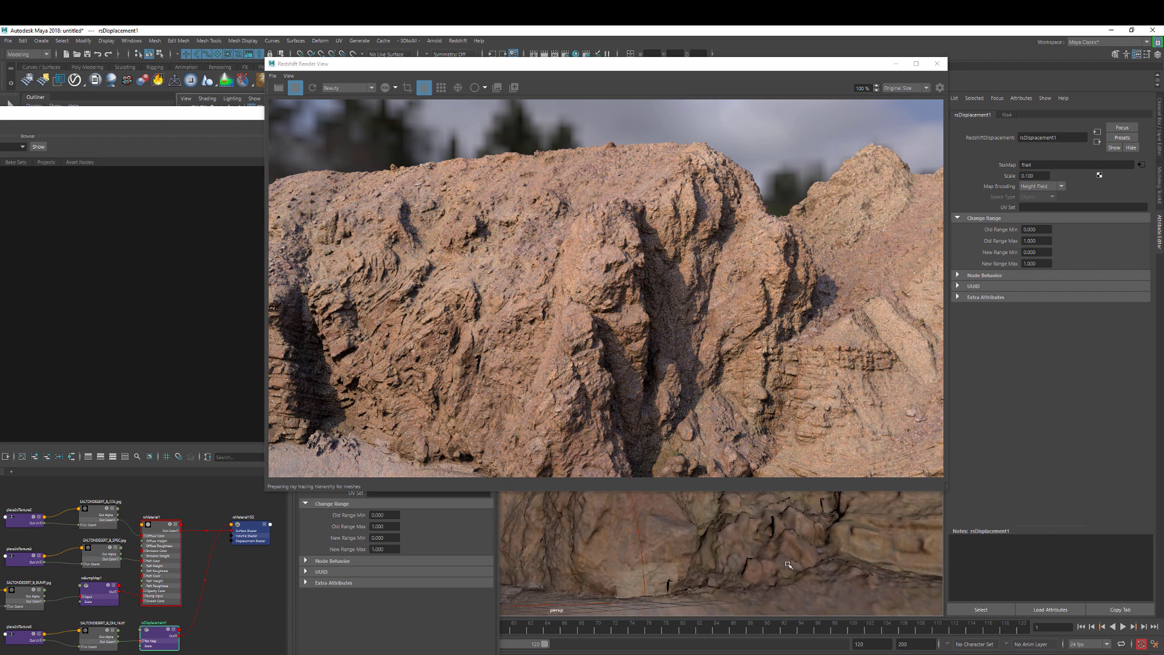
alt+drag(746, 536, 758, 557)
click(650, 62)
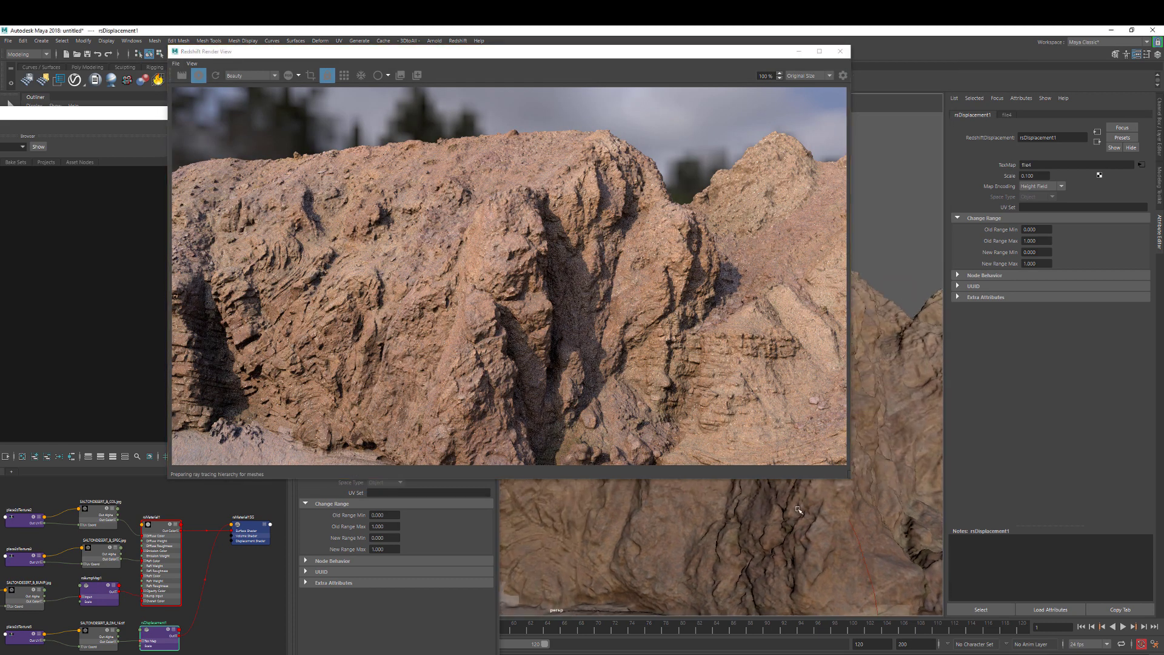
Reframe the terrain on the upper cliff ridge, shift the Render View aside and close the Hypershade
alt+drag(798, 510, 808, 511)
drag(702, 55, 913, 75)
drag(293, 114, 189, 343)
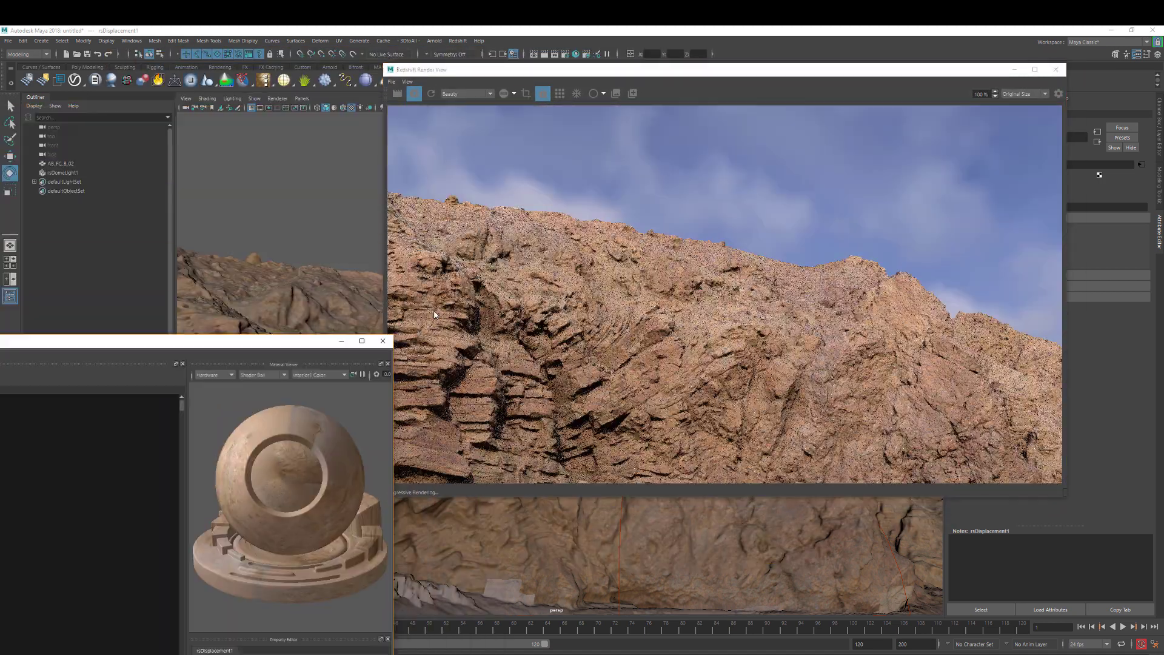
click(384, 341)
Select rsDomeLight1 and turn off Enable Background in its Environment settings
click(64, 173)
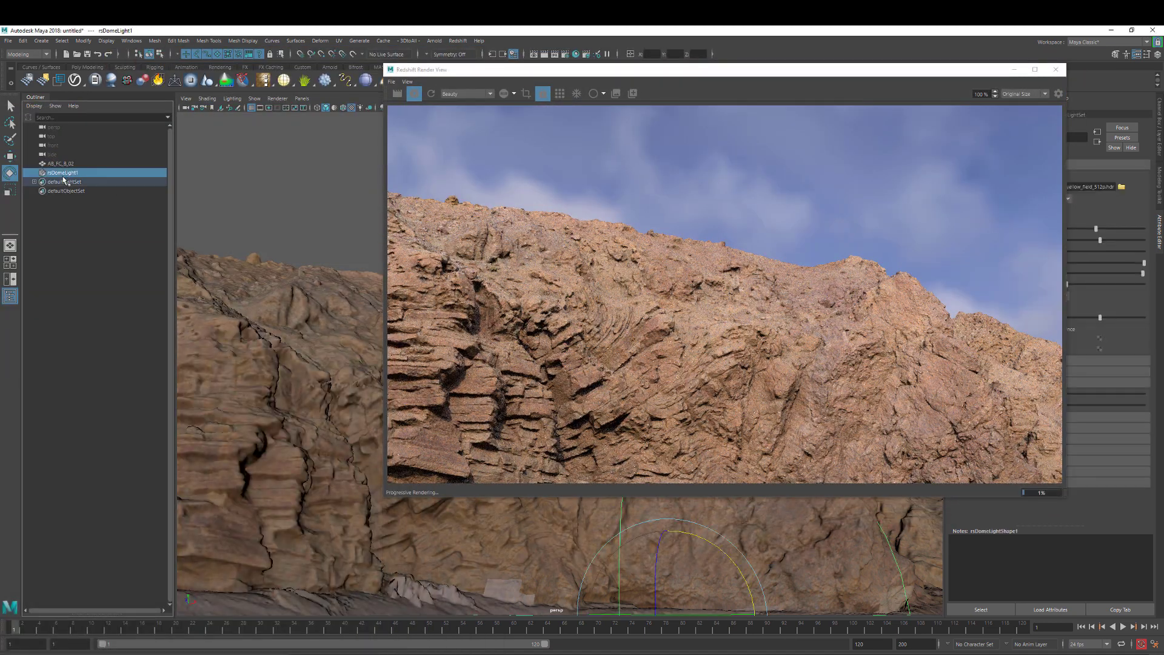
drag(866, 68, 628, 64)
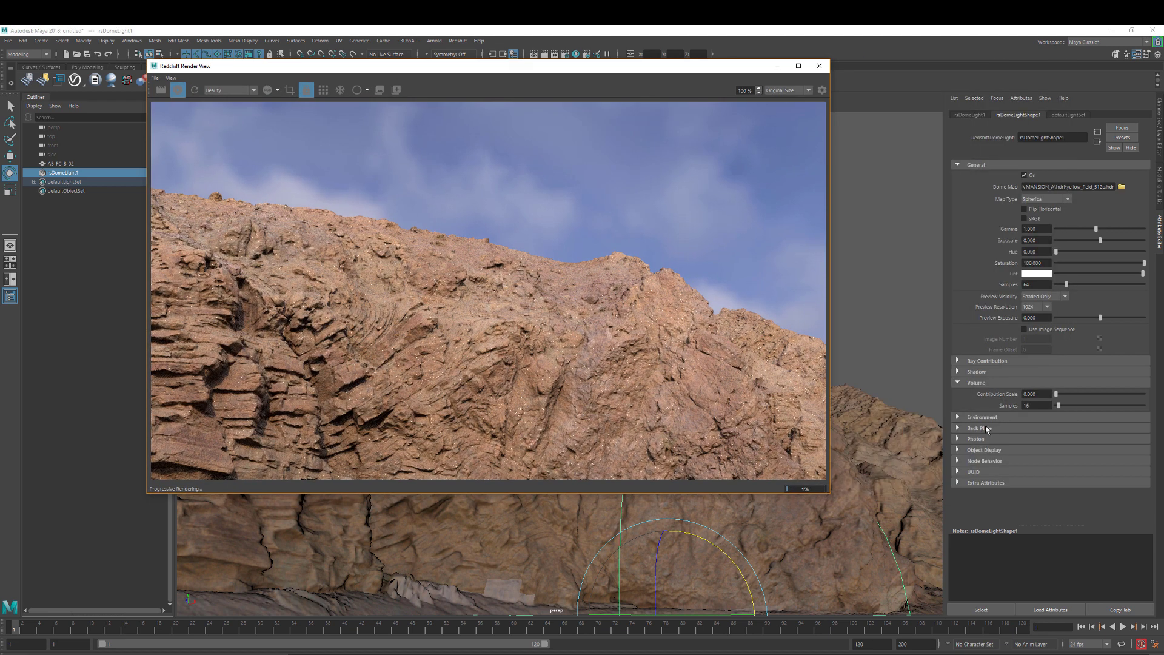
click(982, 418)
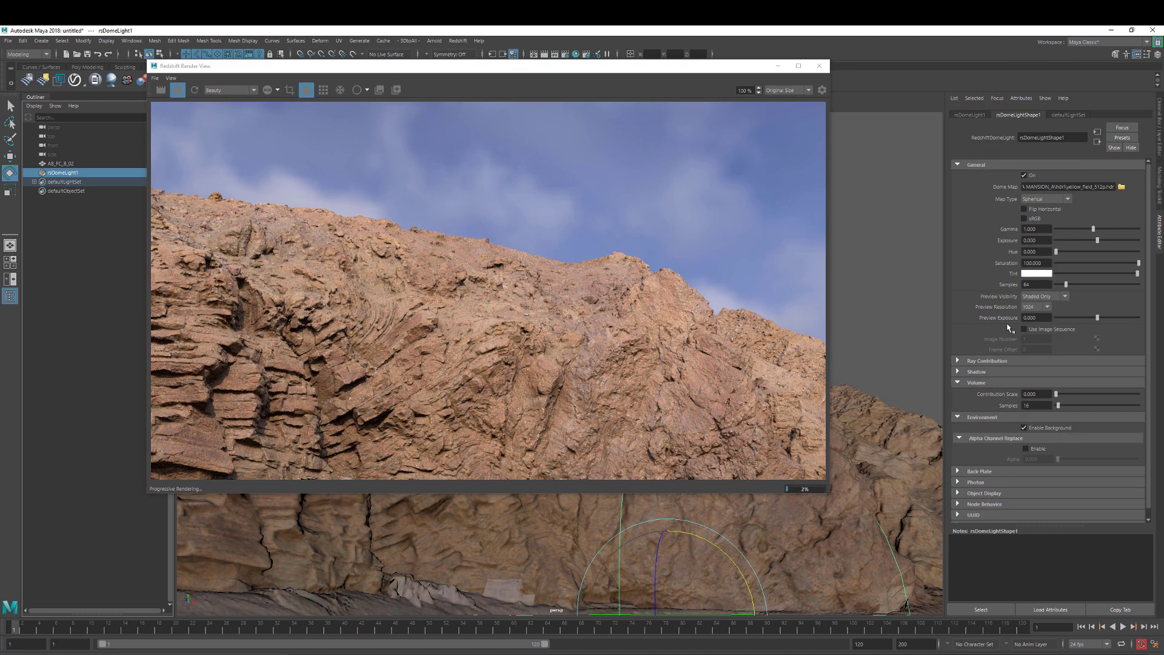
click(1045, 428)
Frame the whole terrain and rotate the dome light about its vertical axis to change the sun direction
alt+right_drag(821, 537, 782, 562)
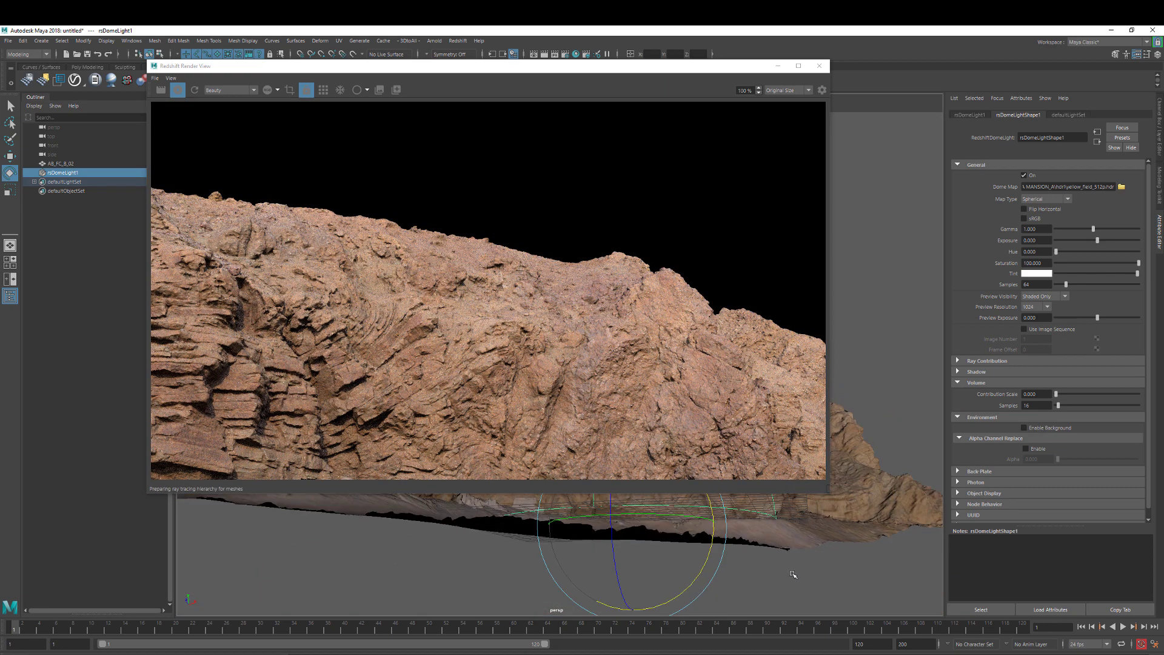
scroll(792, 574, up, 3)
alt+right_drag(801, 560, 790, 557)
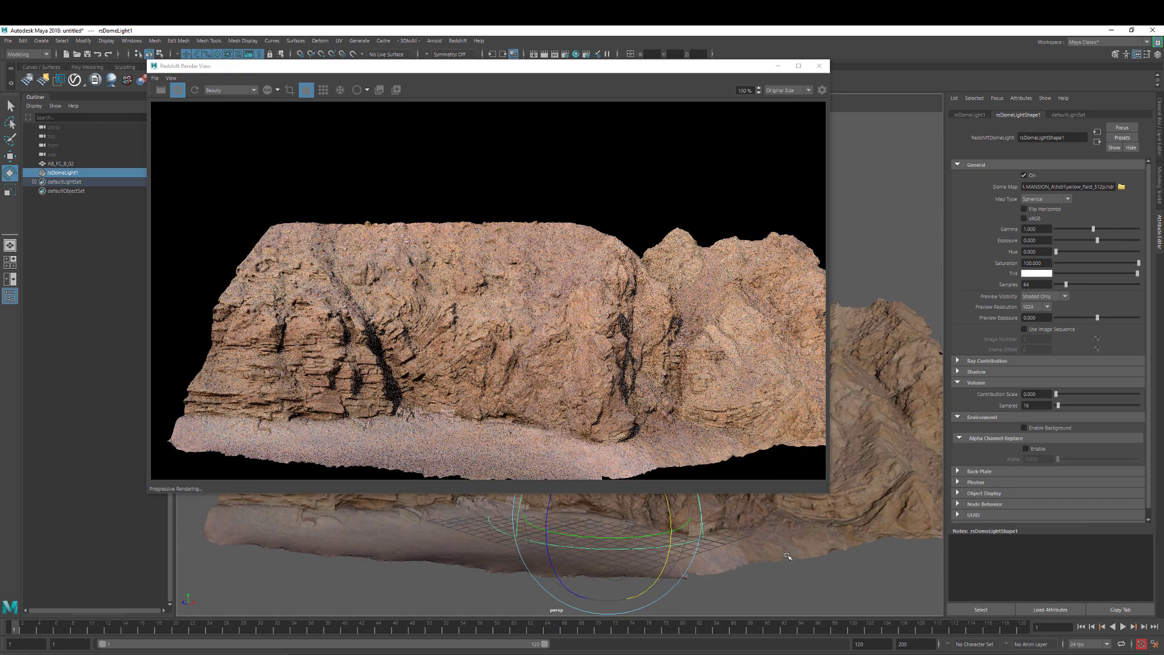
drag(655, 547, 541, 540)
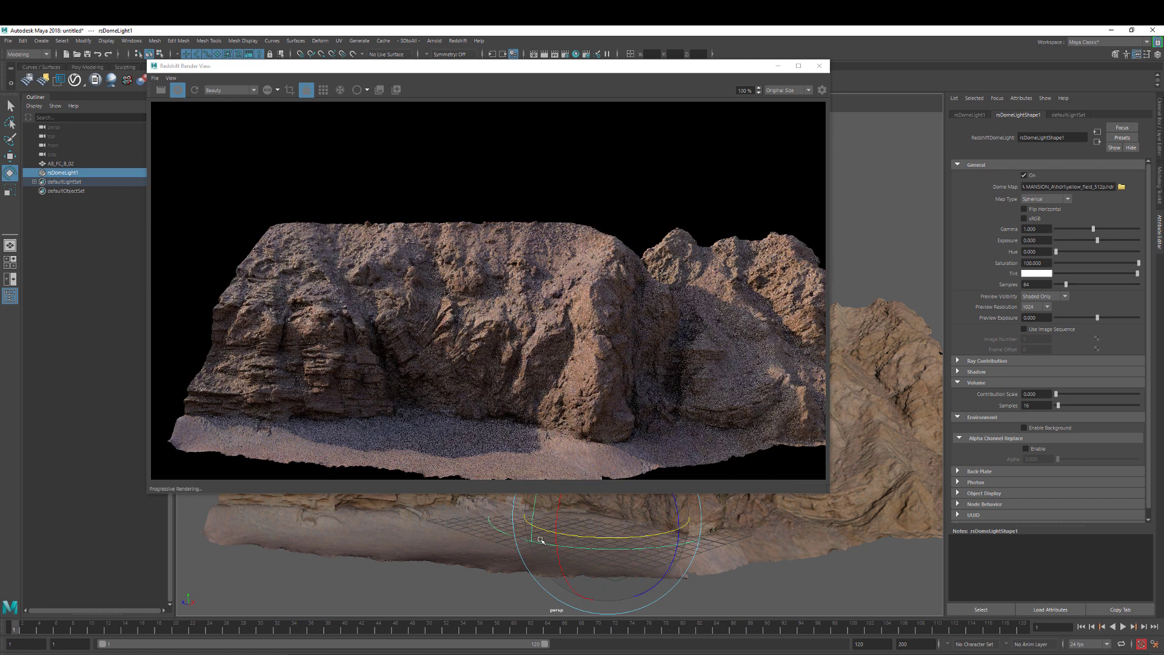
Reframe the cliff at a closer angle and reposition the Render View to examine the new lighting
alt+drag(846, 533, 788, 544)
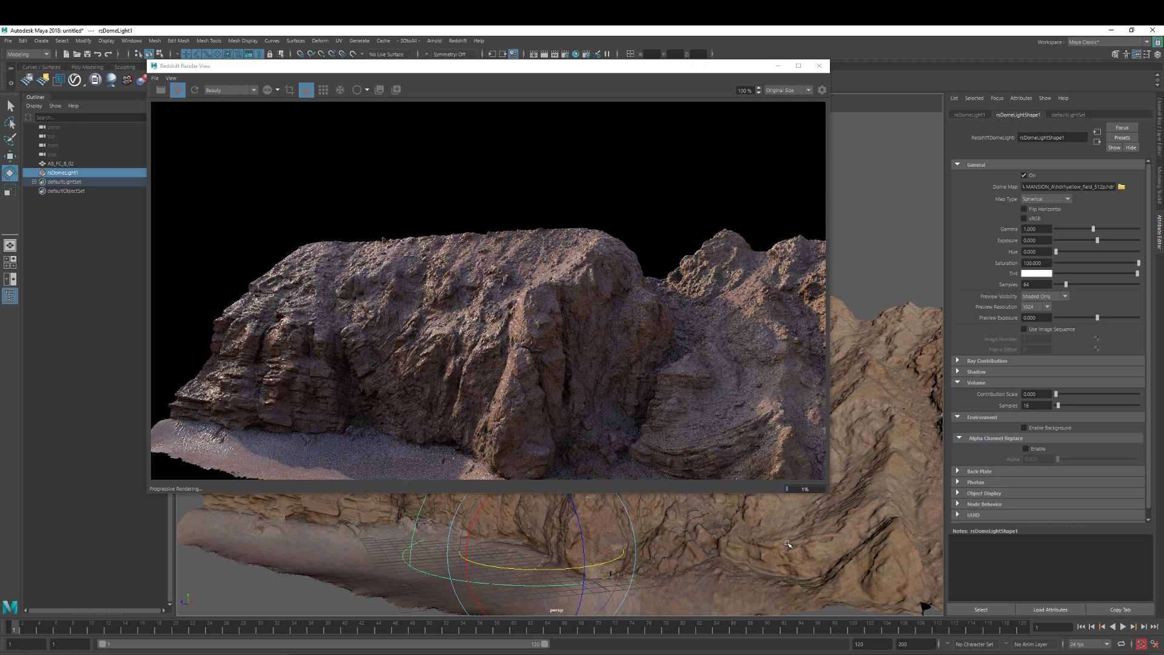
alt+middle_drag(726, 550, 738, 561)
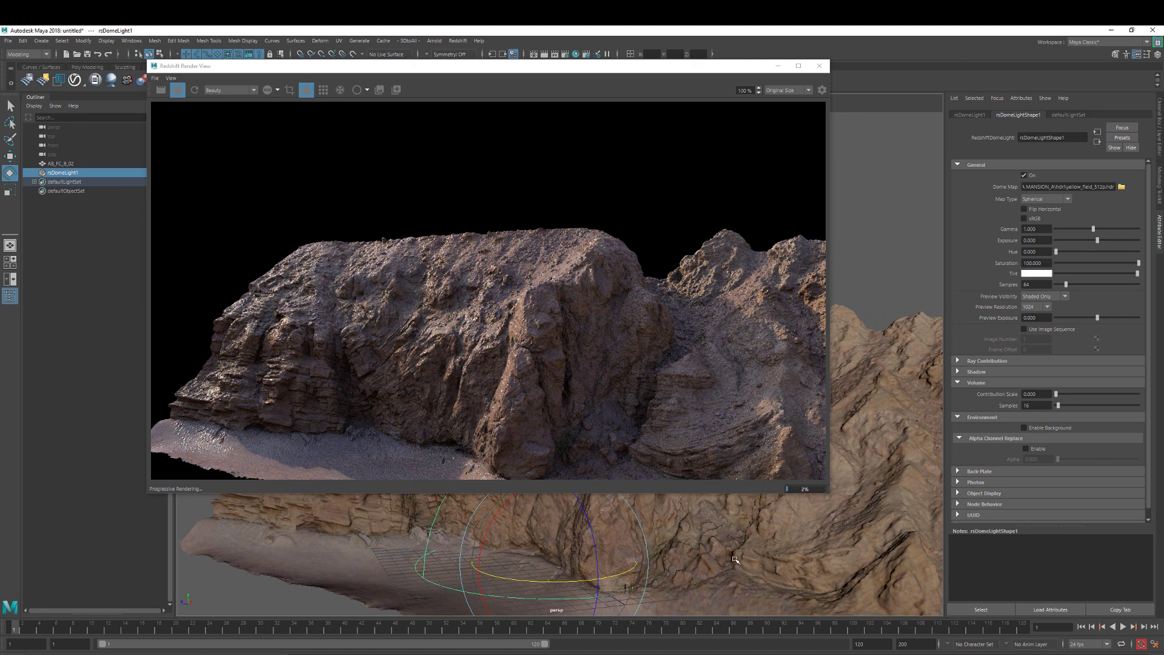
alt+right_drag(739, 561, 761, 563)
drag(649, 70, 549, 55)
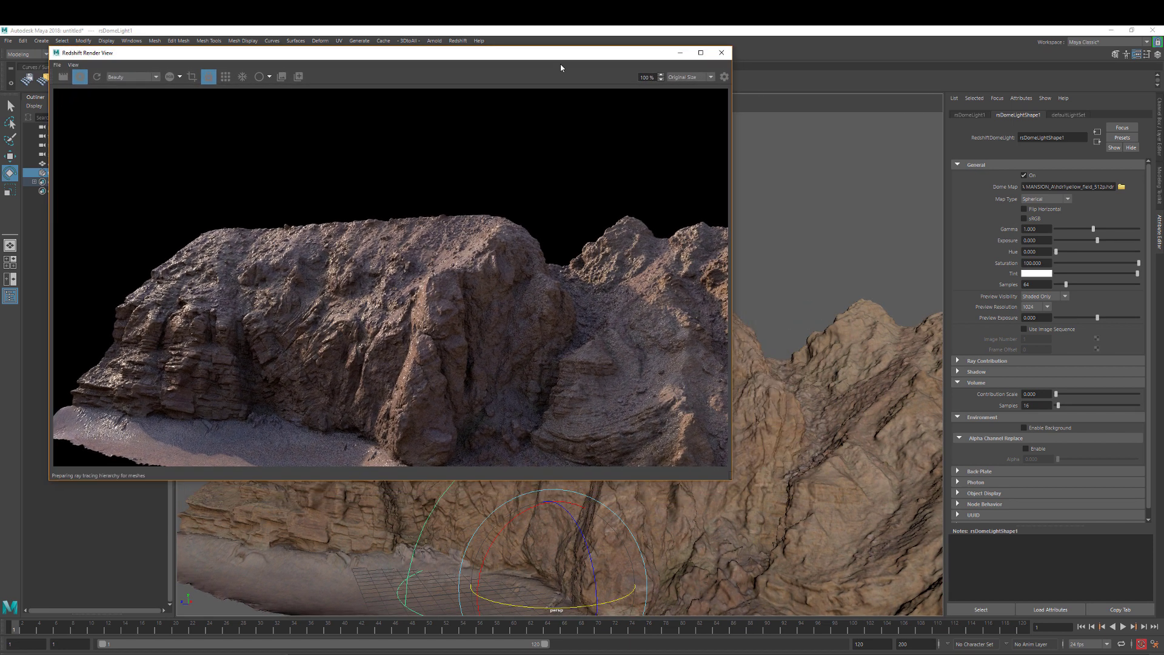
alt+middle_drag(740, 561, 766, 530)
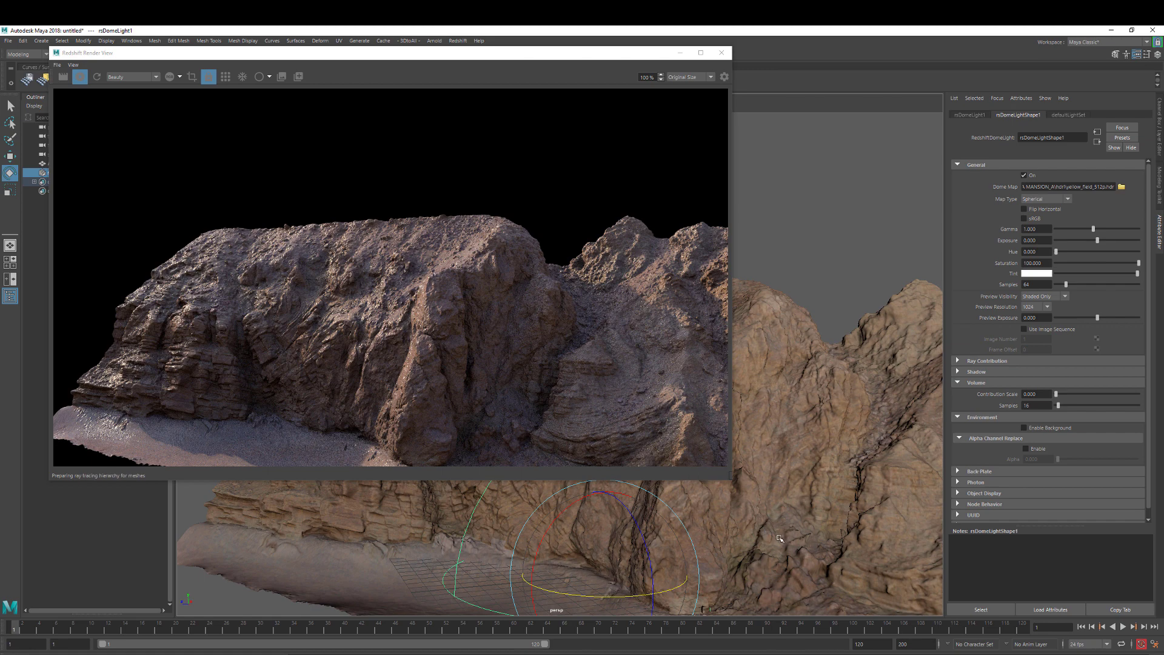
scroll(784, 534, up, 1)
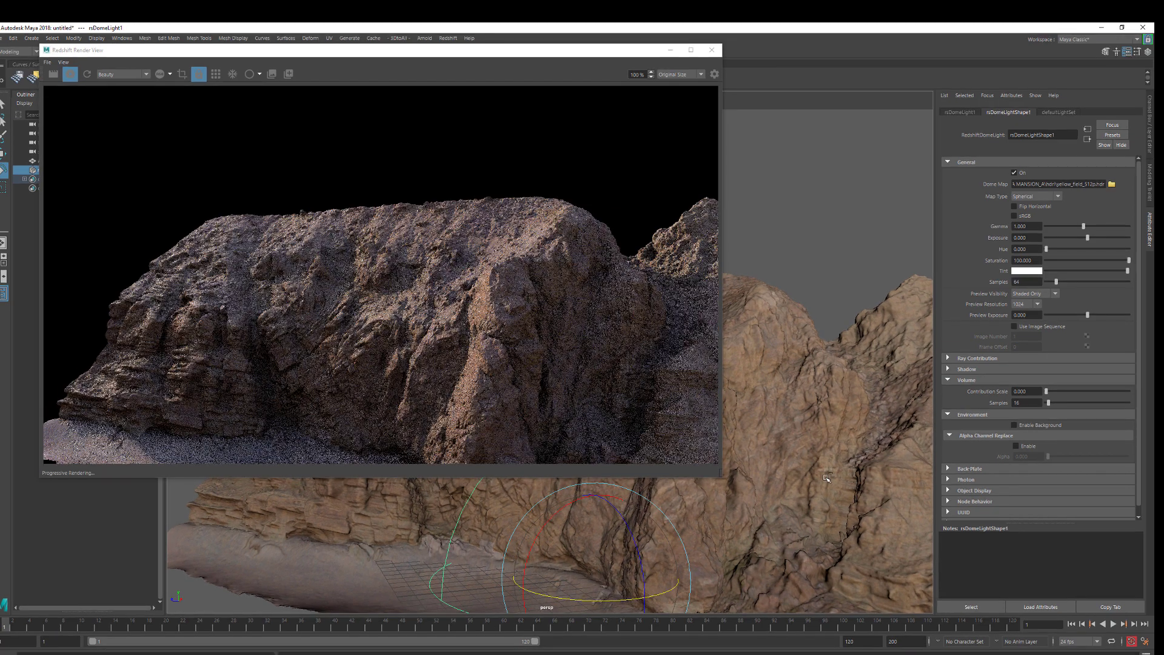
Select the terrain and set both the Reflection Weight and Roughness of rsMaterial1 to 0.521
click(786, 298)
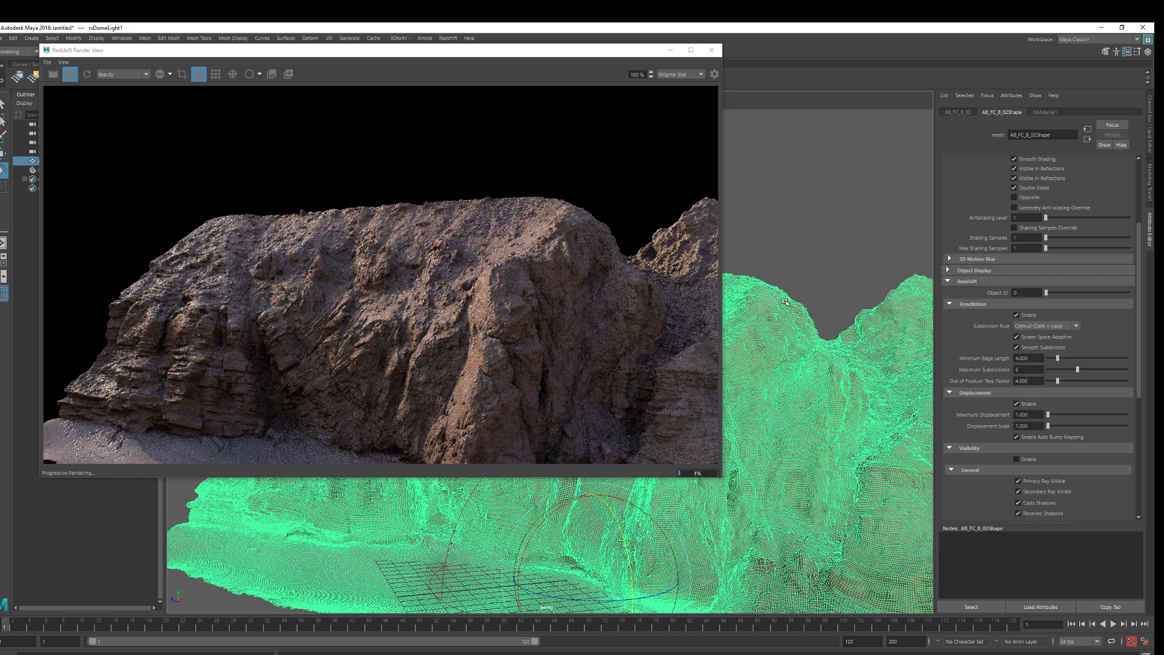
click(1045, 113)
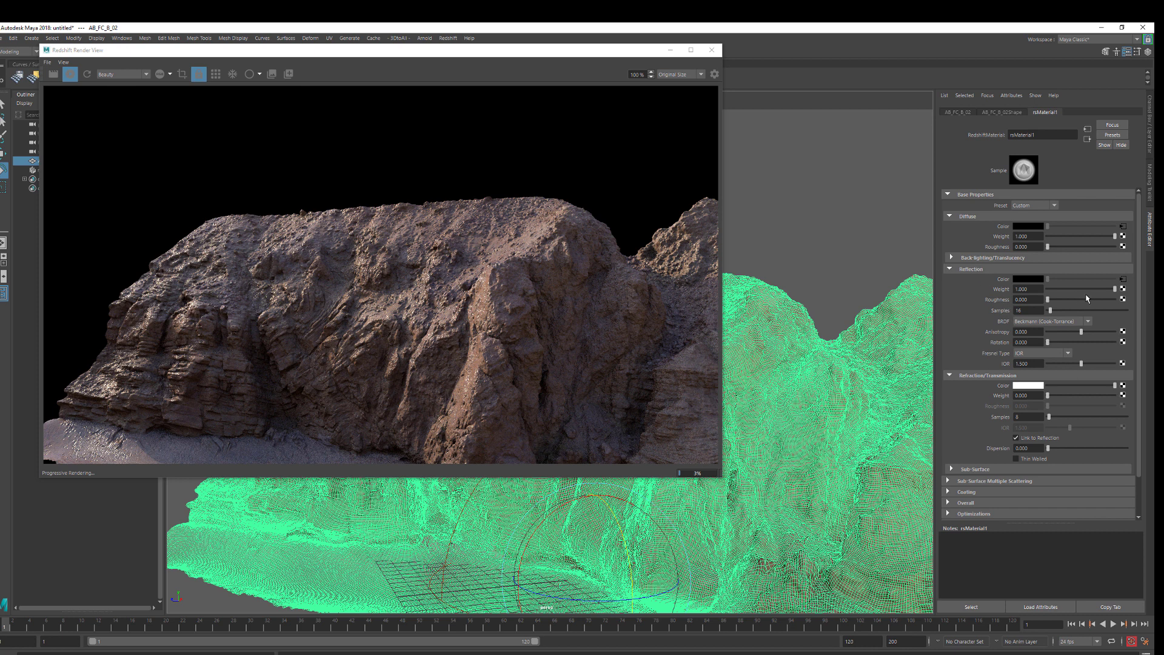
drag(1074, 300, 1087, 301)
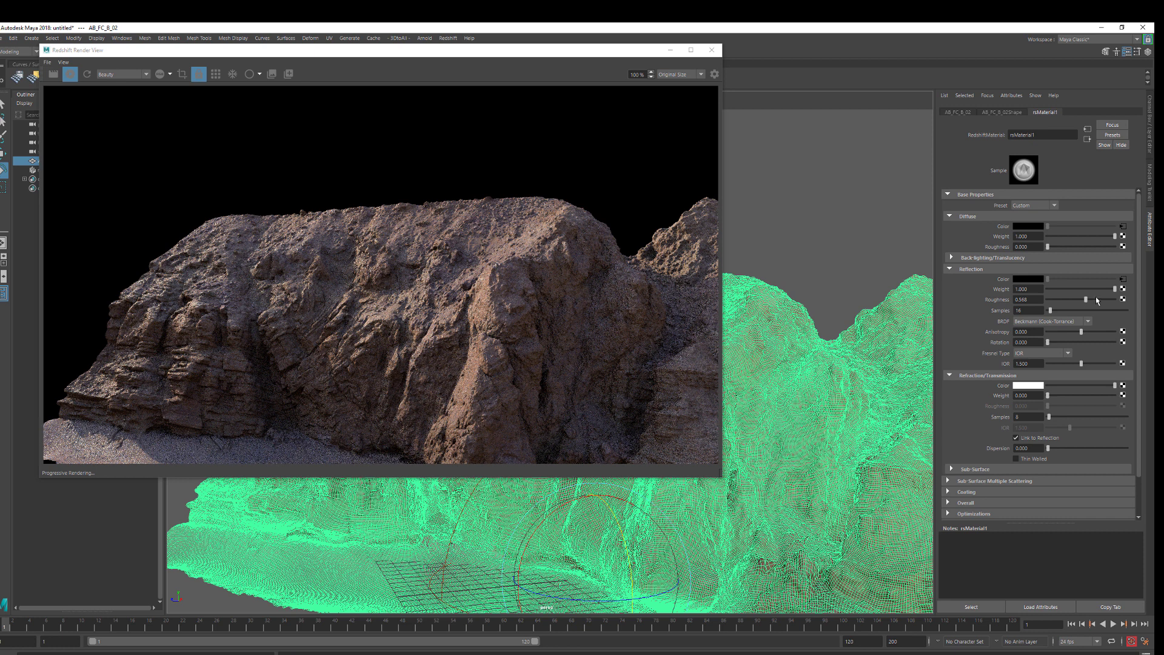
click(1085, 289)
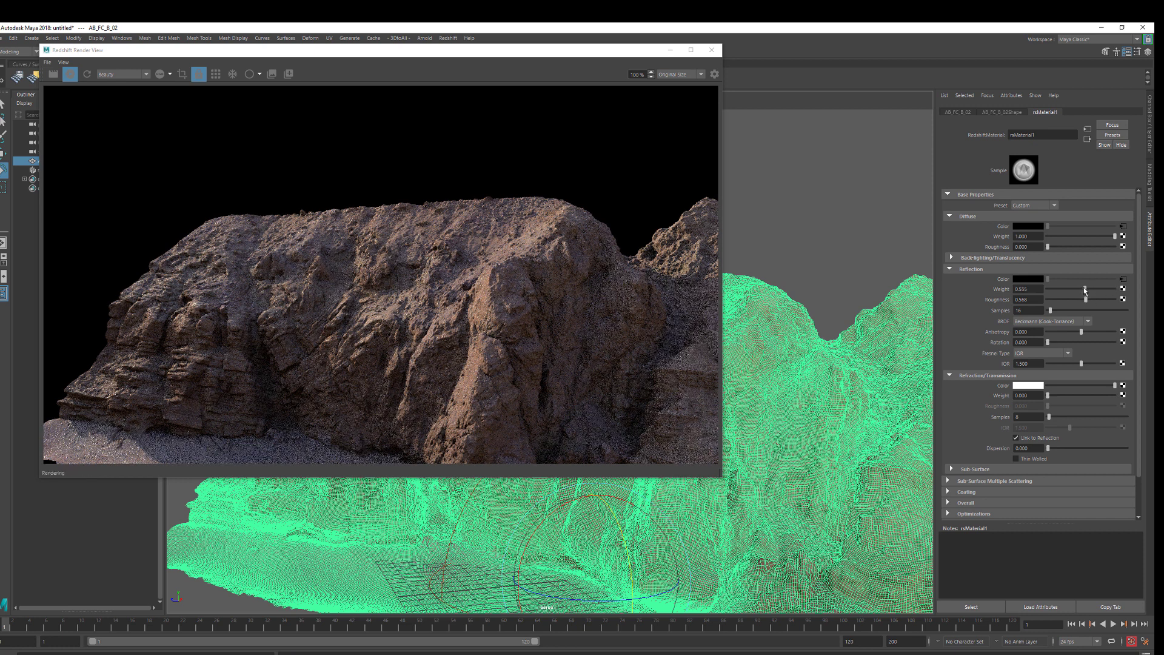
drag(1086, 289, 1082, 300)
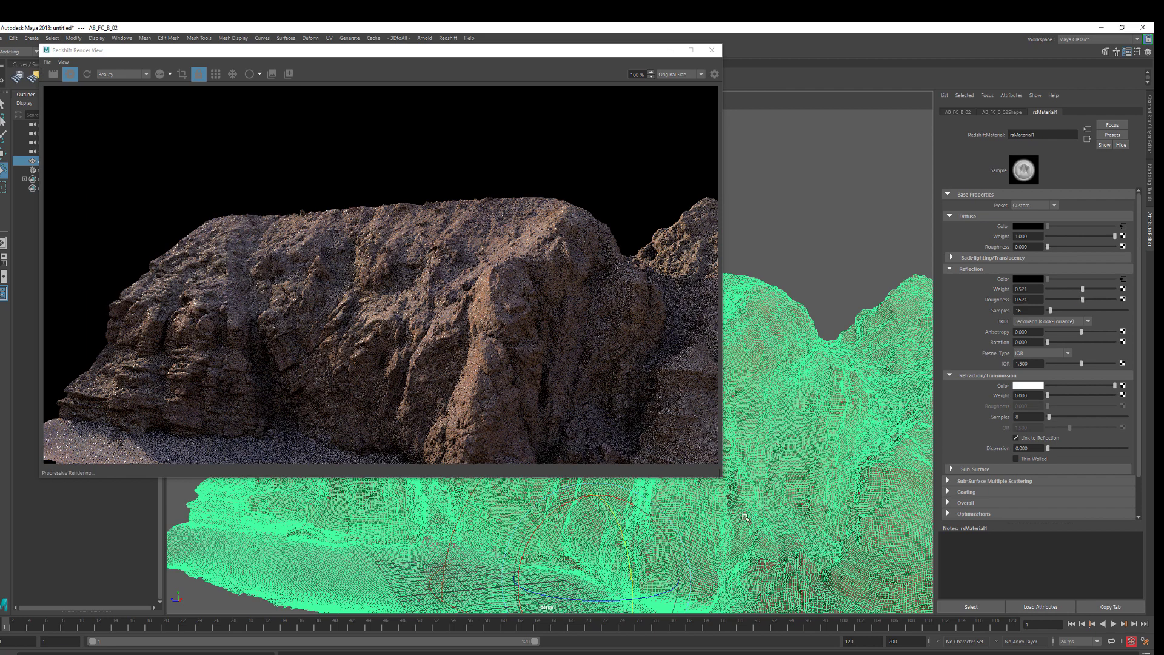
From a low cliff view, select the dome light, rotate it about its vertical axis and tilt it to relight the rock
mouse_move(745, 518)
alt+mouse_down()
mouse_move(783, 508)
mouse_move(772, 536)
alt+mouse_up()
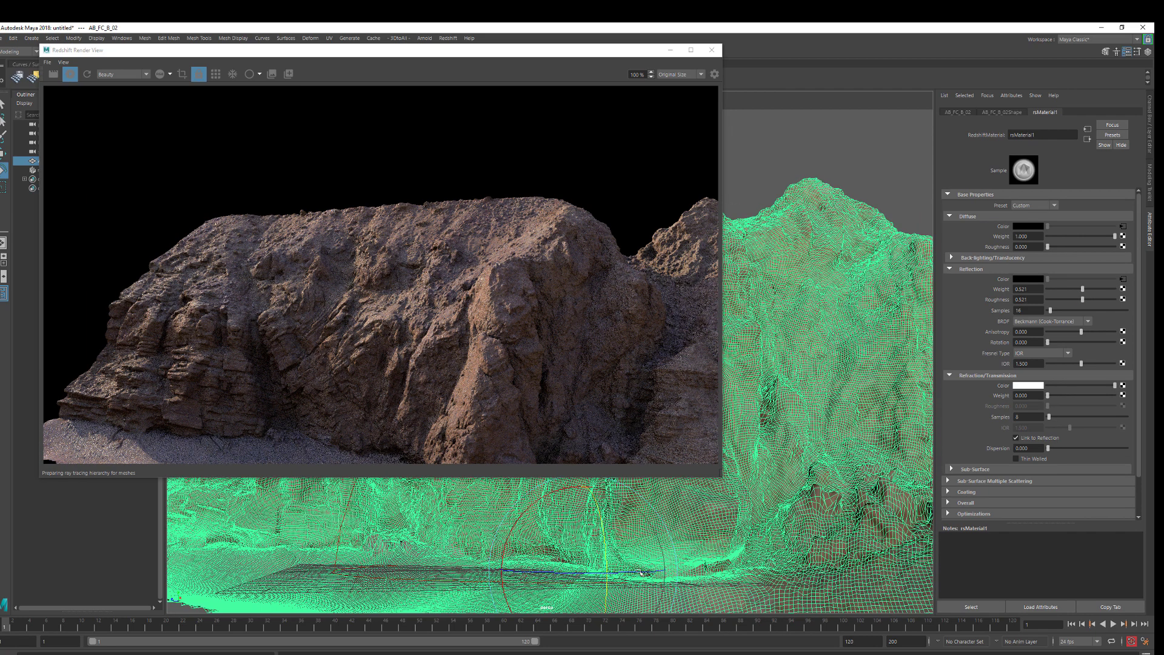
mouse_move(636, 571)
mouse_down()
mouse_move(616, 572)
mouse_move(628, 572)
mouse_up()
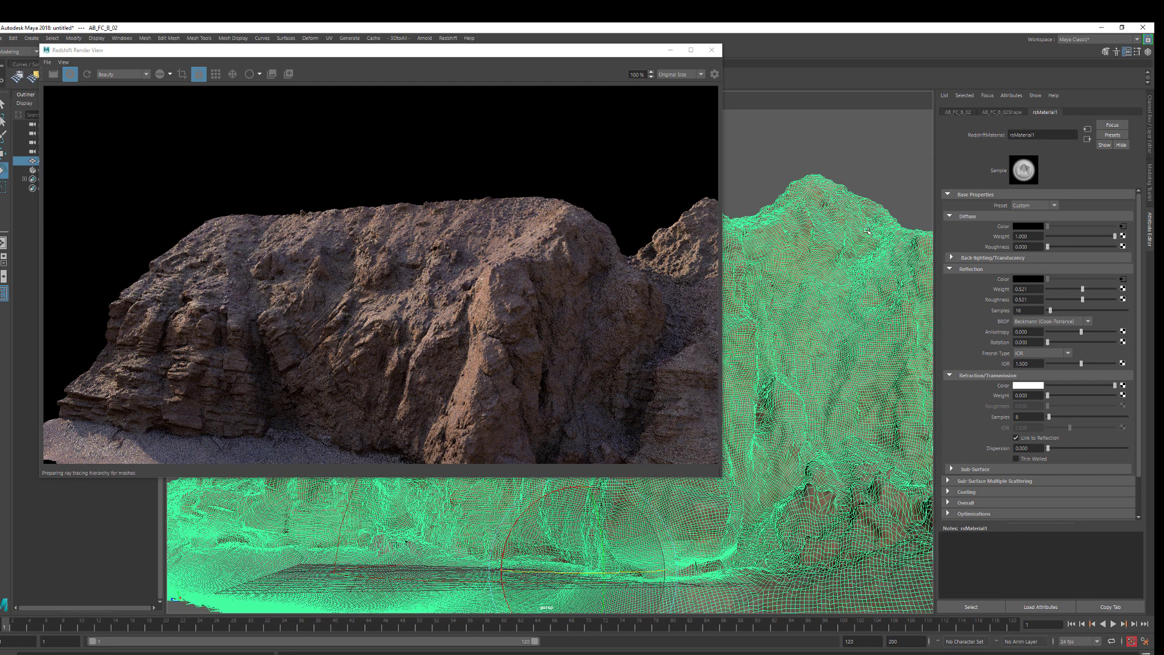
click(577, 565)
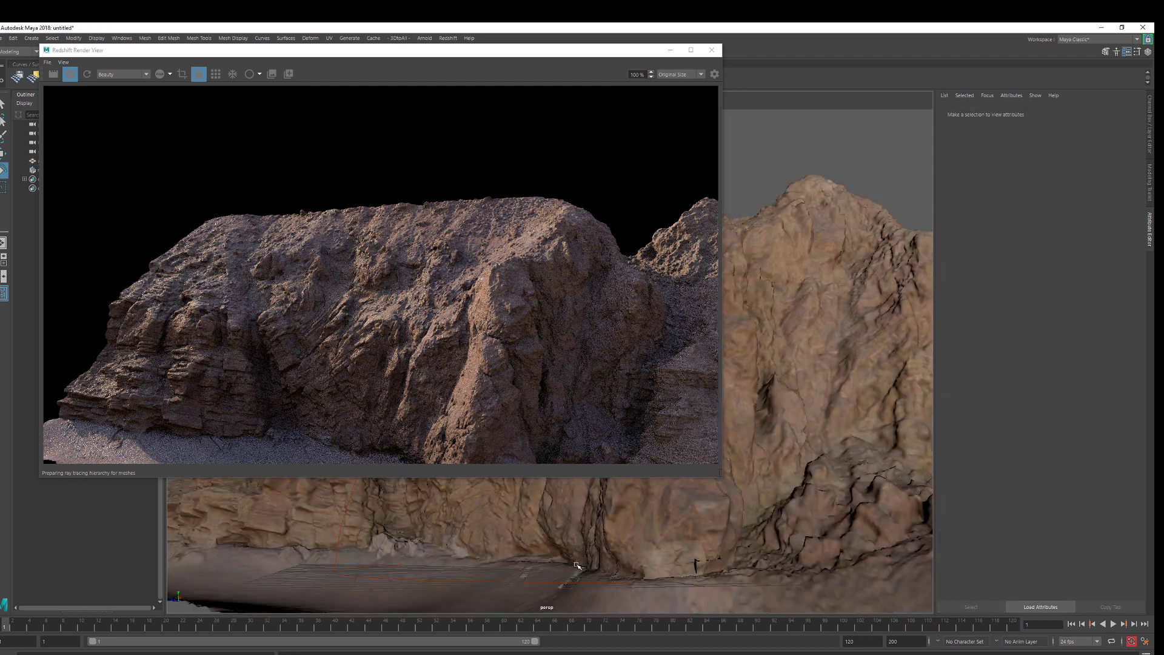
click(340, 547)
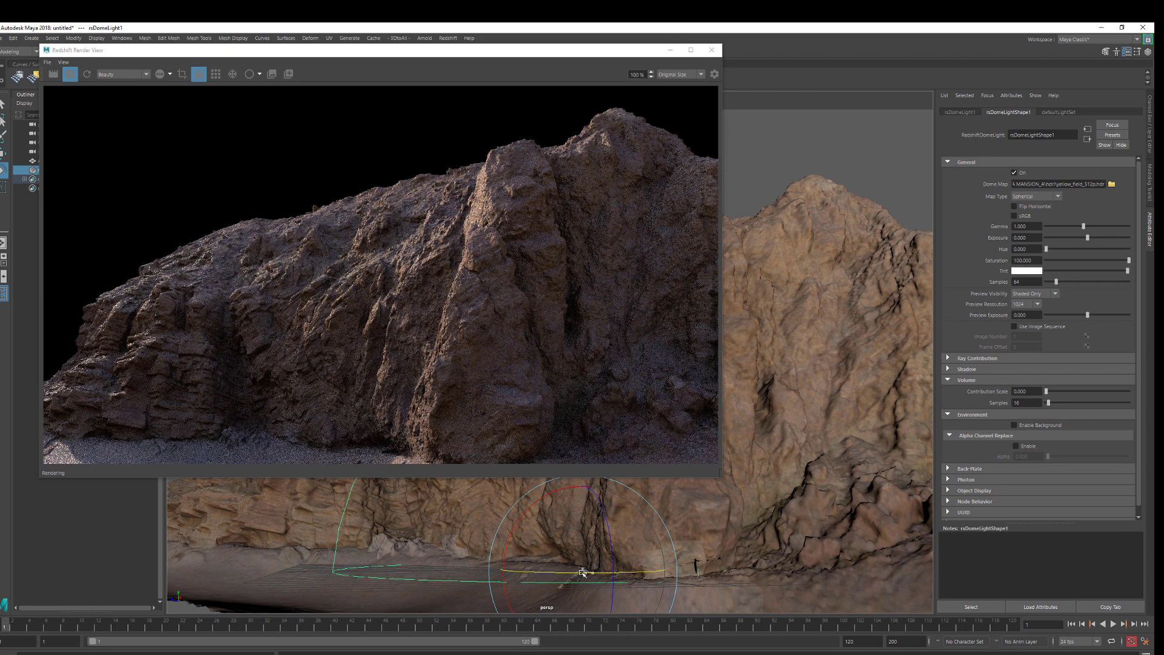
drag(582, 572, 612, 571)
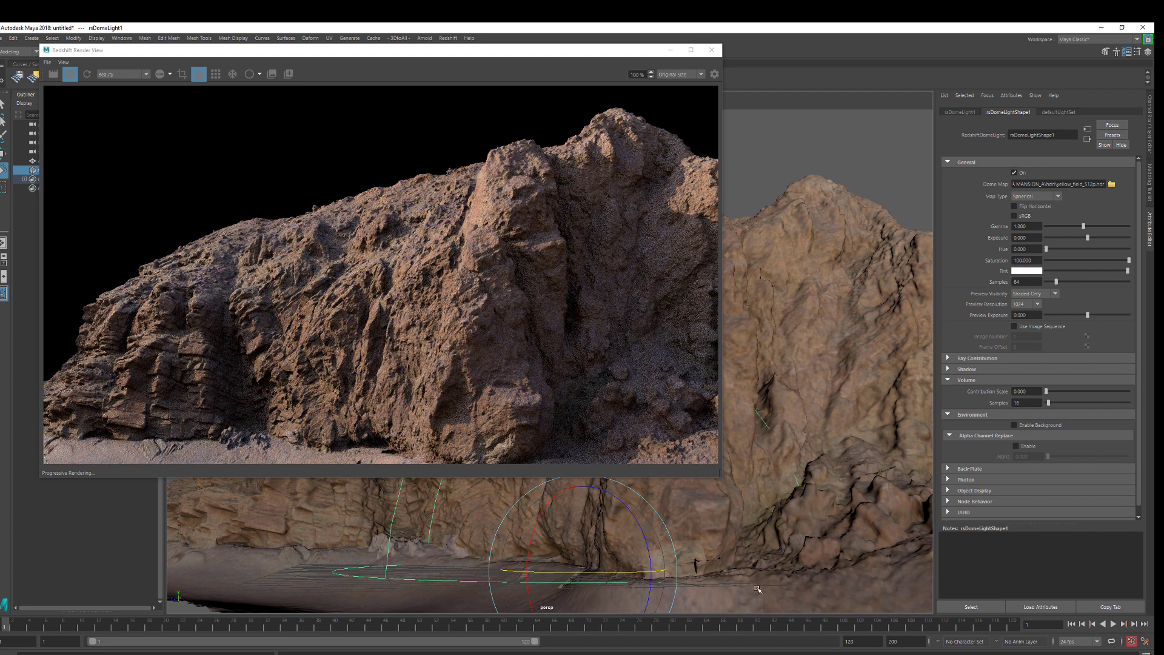
drag(642, 527, 630, 506)
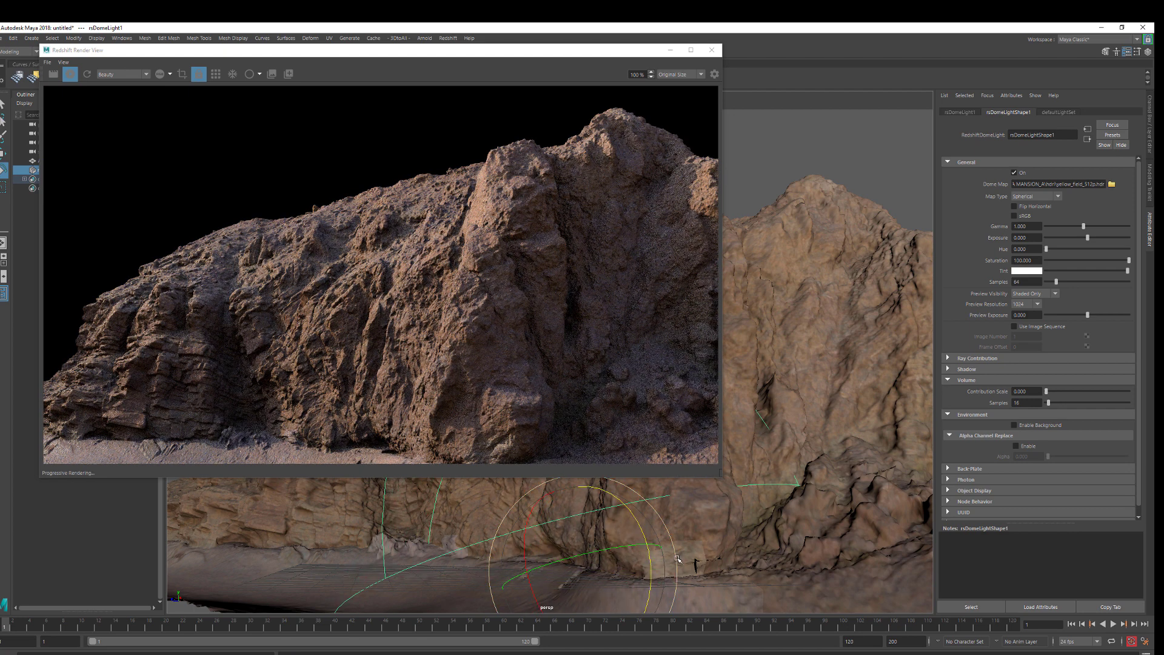
Frame the full terrain in the viewport and close the Redshift Render View
scroll(806, 545, down, 3)
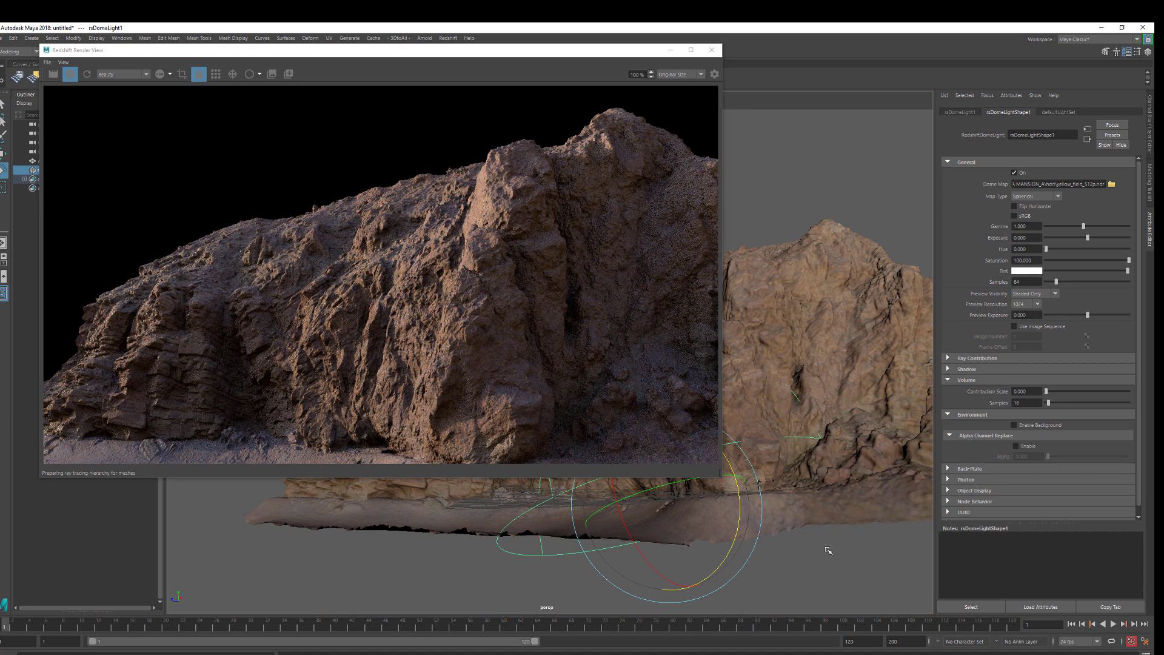
alt+drag(780, 441, 806, 450)
click(716, 52)
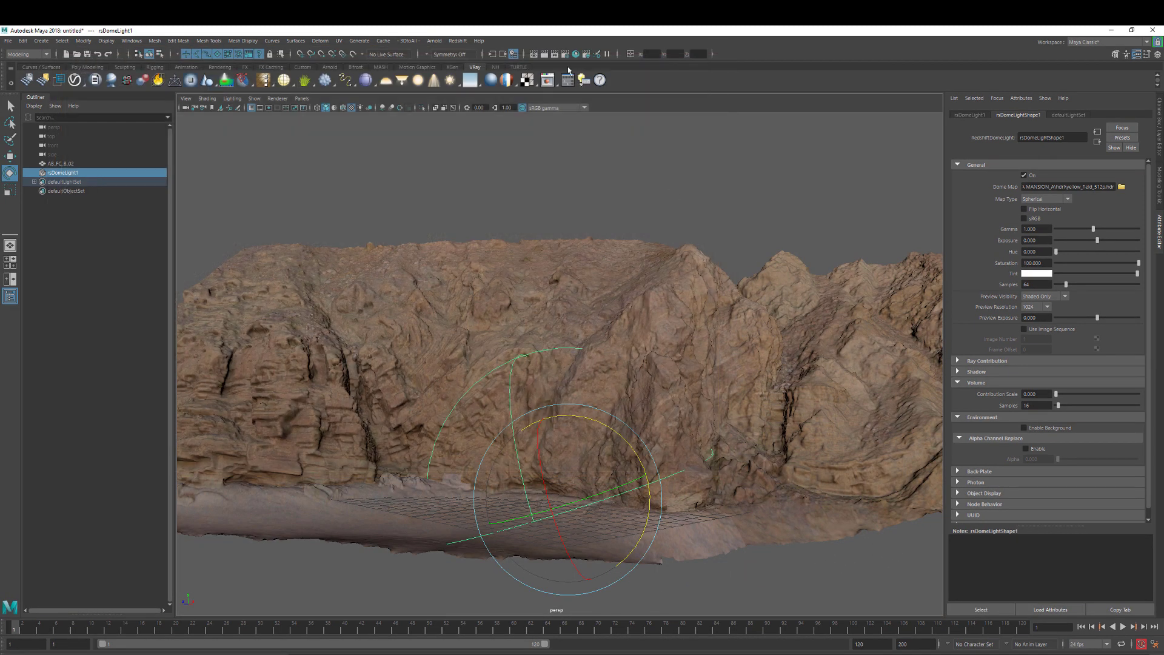
Open the Hypershade and review the bump map node and the displacement texture in the terrain's shading network
click(575, 54)
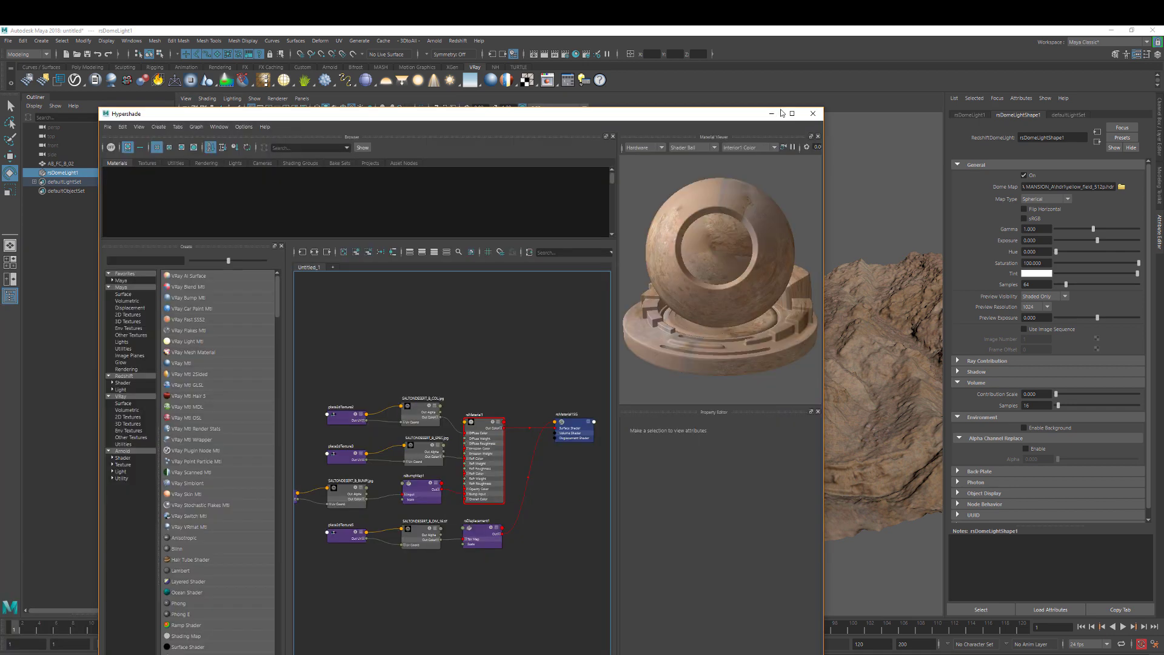
drag(524, 620, 535, 603)
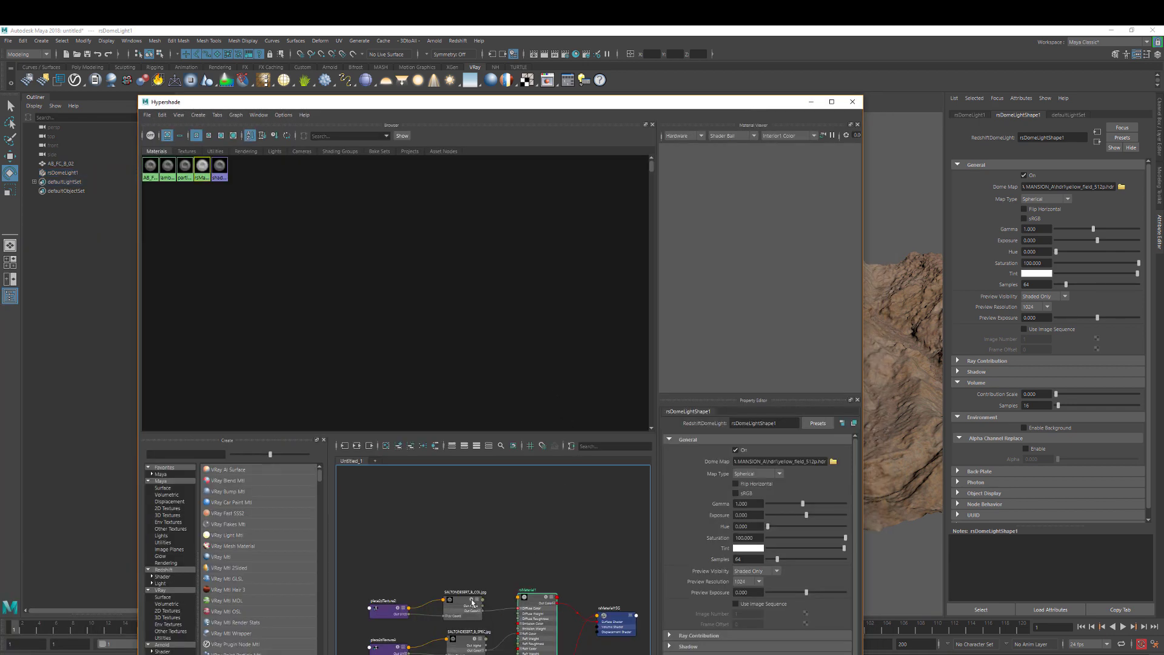
alt+middle_drag(538, 543, 535, 455)
drag(468, 556, 464, 551)
click(458, 598)
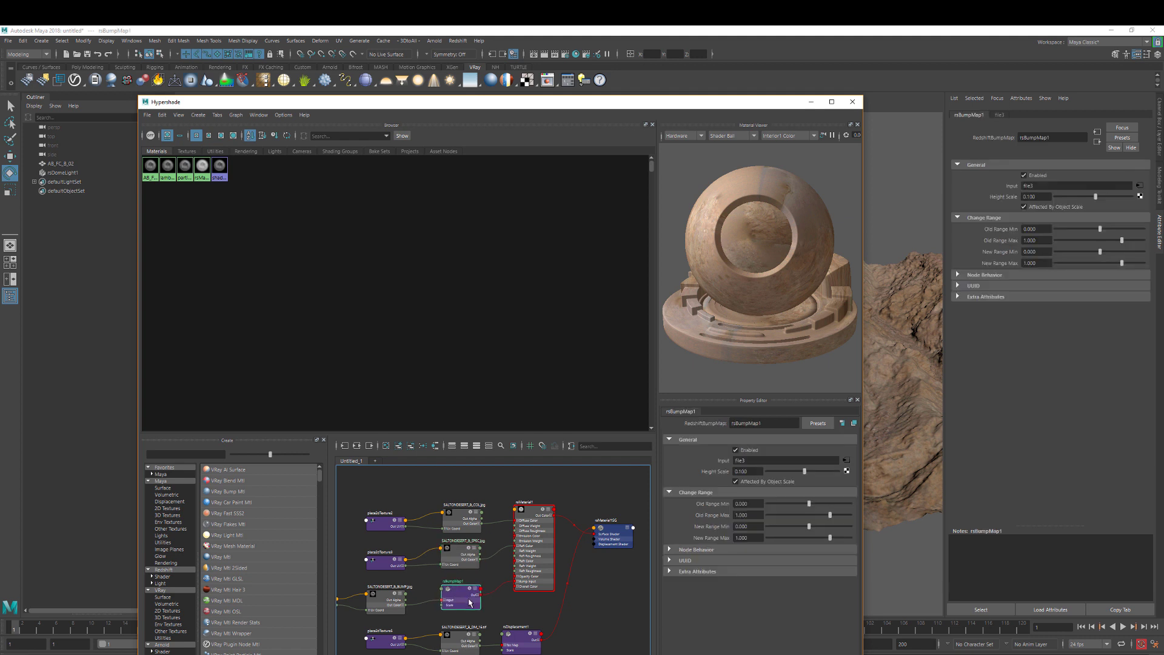
alt+middle_drag(525, 563, 541, 504)
click(476, 584)
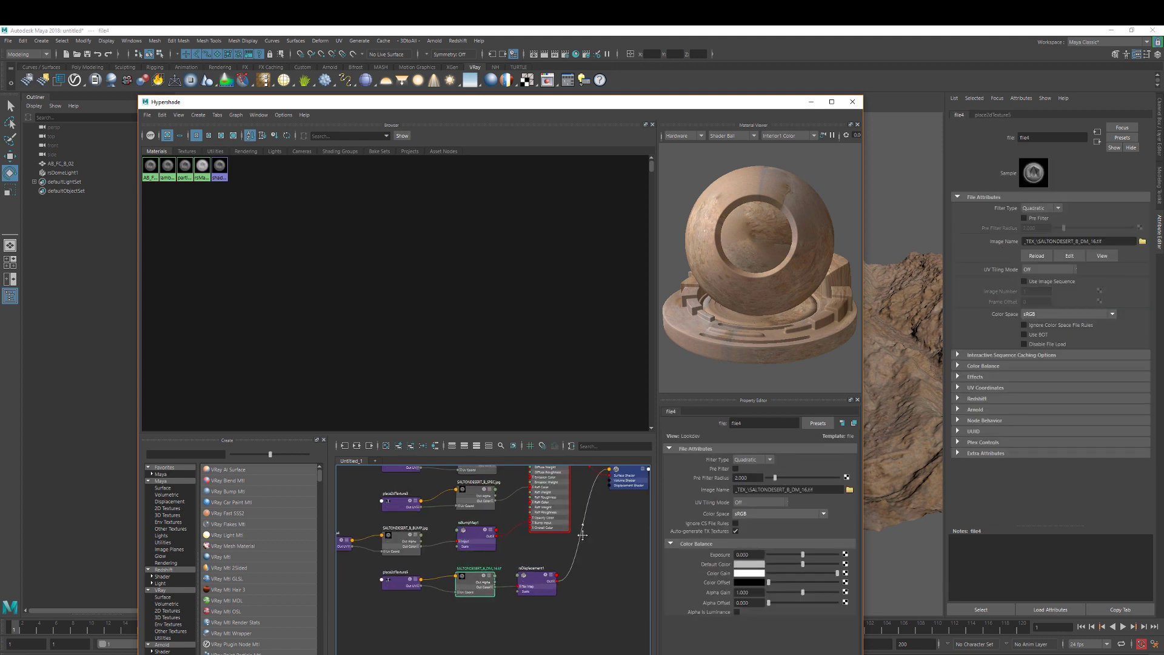
Review rsMaterial1, the terrain's Redshift tessellation and displacement settings, and the shading group, and close the Hypershade
alt+middle_drag(538, 584, 470, 620)
click(555, 508)
click(900, 359)
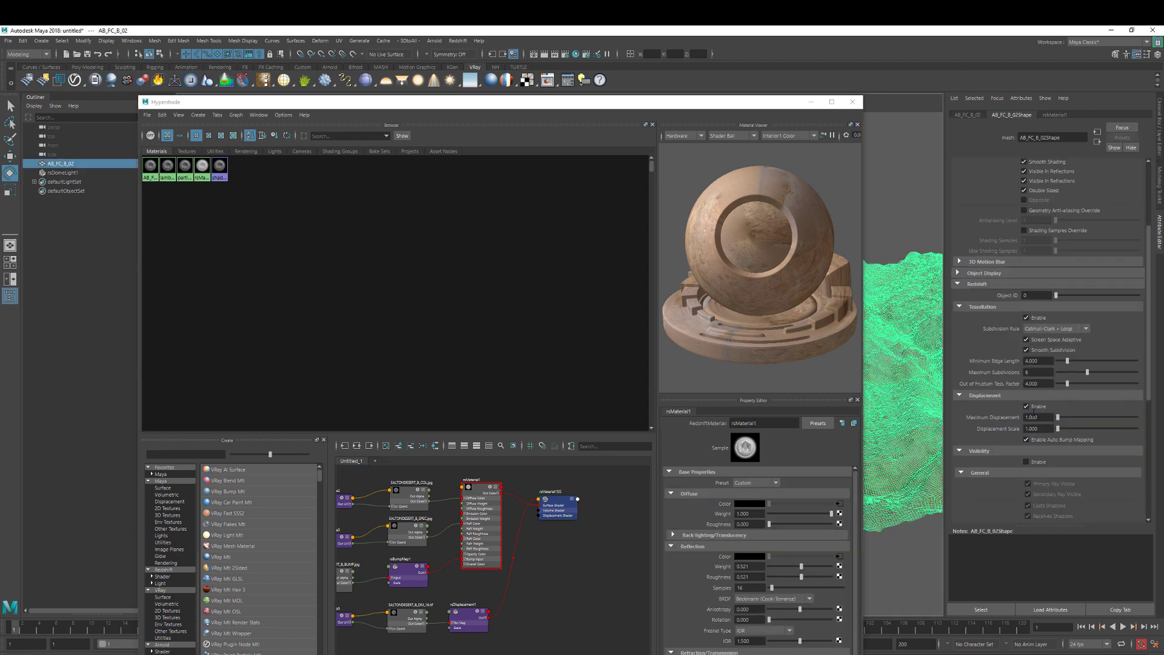
click(902, 560)
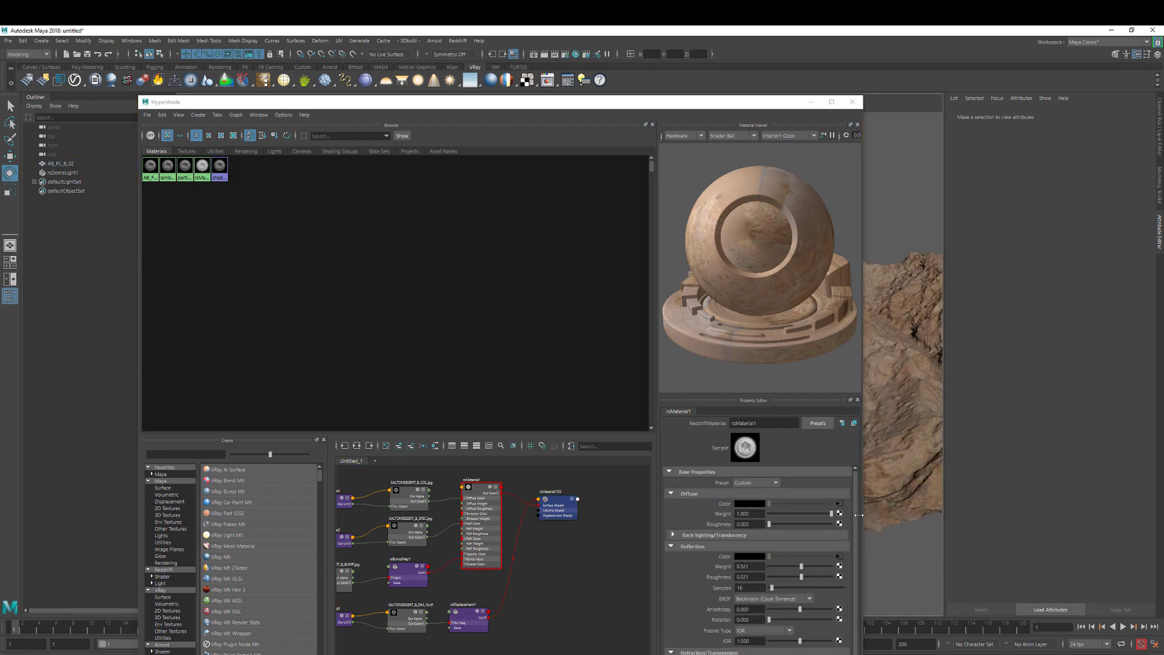
click(558, 500)
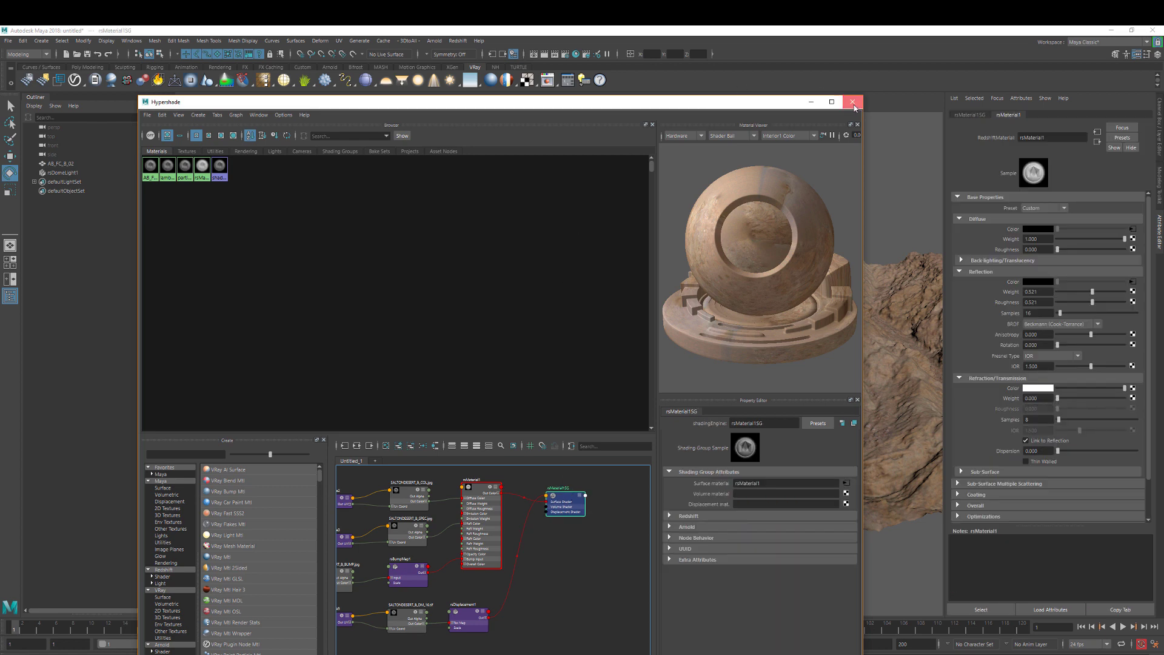
click(853, 102)
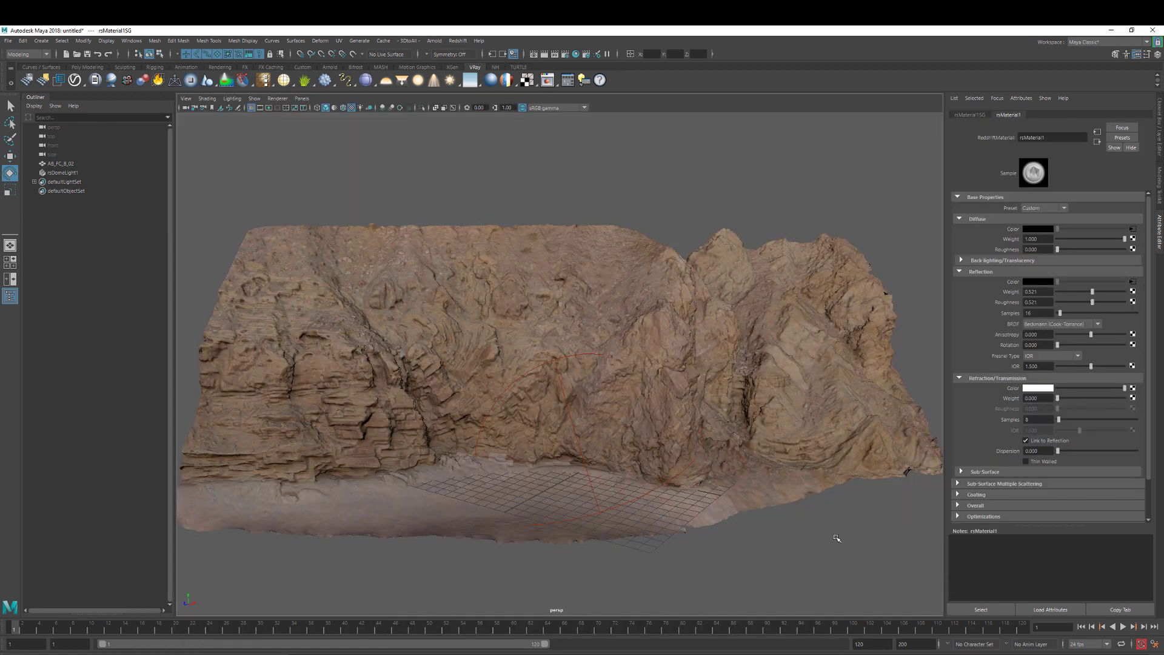